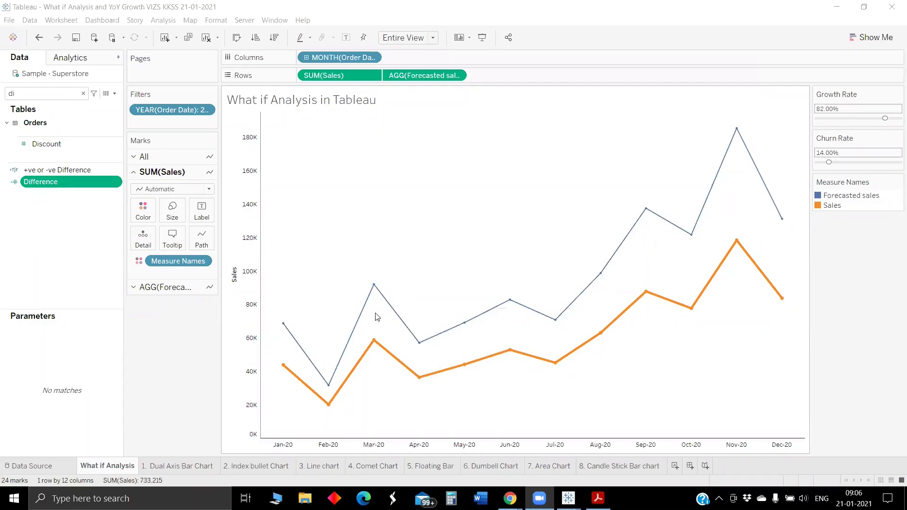
Look through the Dual Axis Bar, Index bullet, Line and Comet chart sheets of the finished example workbook.
click(193, 467)
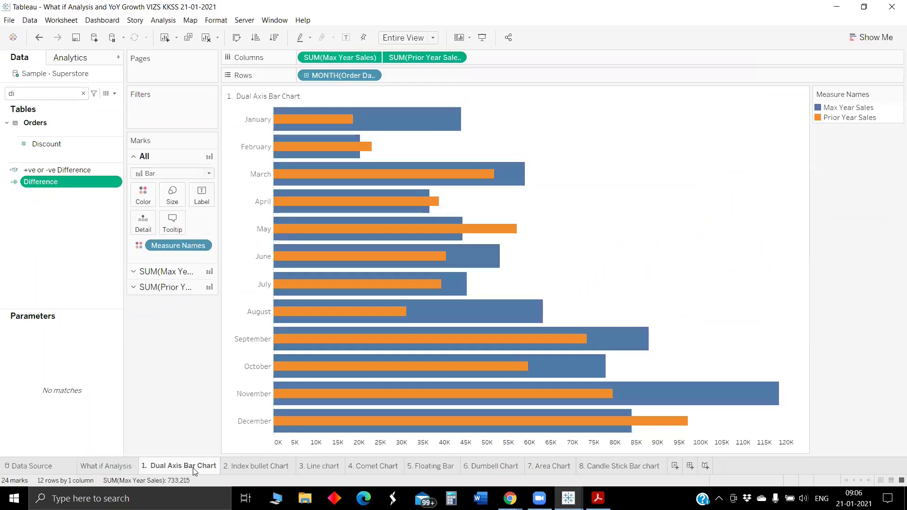
click(245, 467)
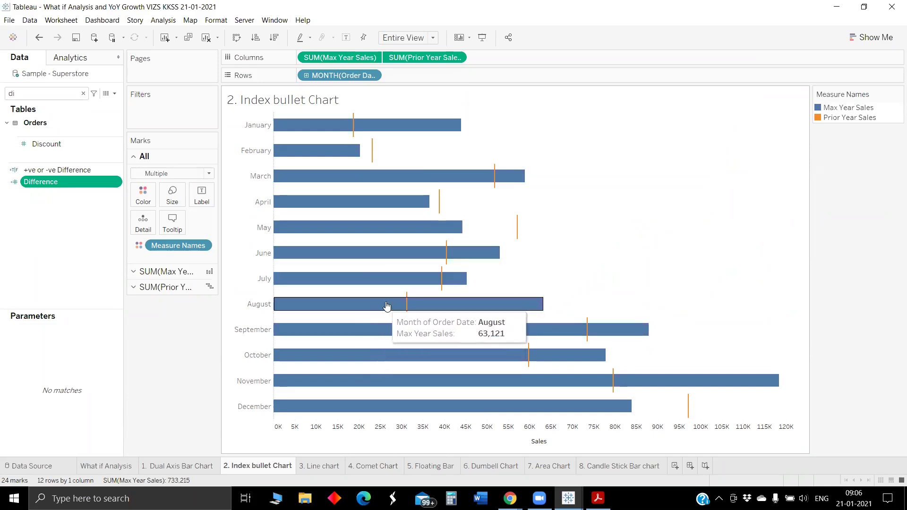
click(320, 468)
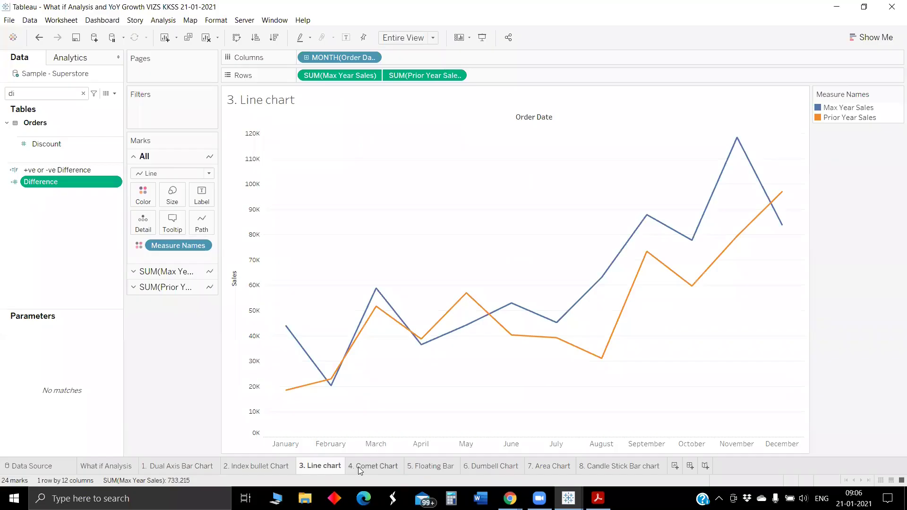
click(384, 465)
mouse_move(431, 465)
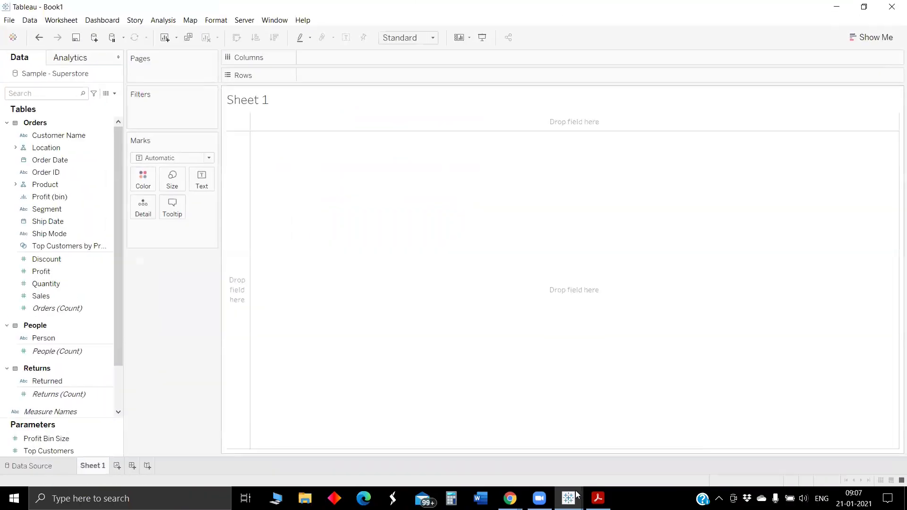
Switch to the blank Book1 workbook and start a new parameter named Growth Rate.
mouse_move(582, 449)
click(534, 444)
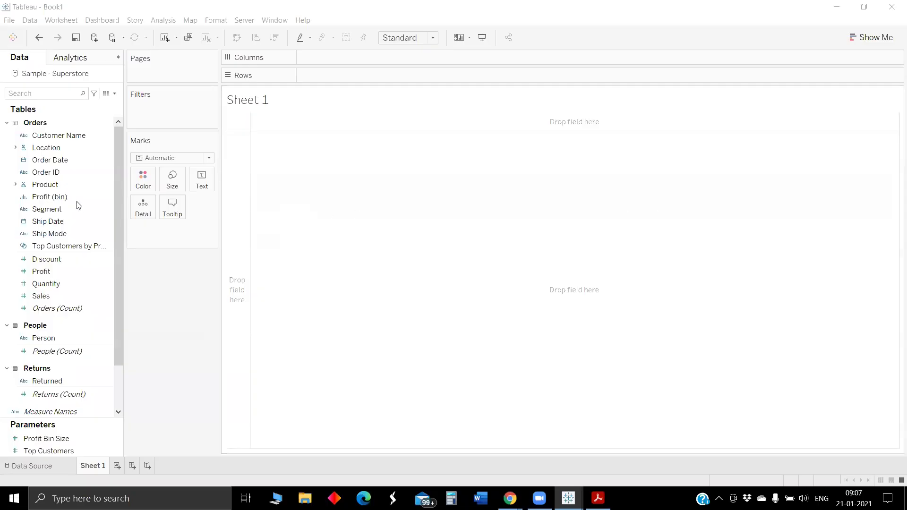
click(115, 94)
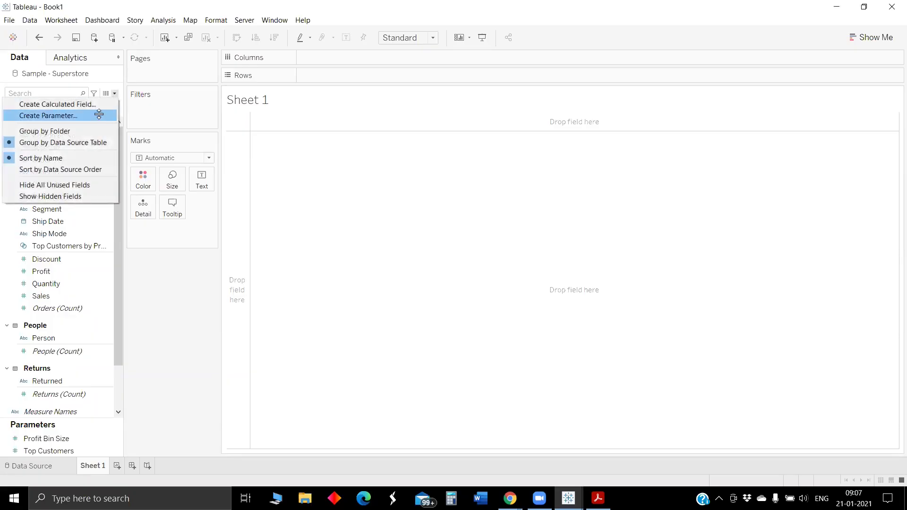
click(102, 115)
key(BackSpace)
key(BackSpace)
key(BackSpace)
key(BackSpace)
key(BackSpace)
key(BackSpace)
key(BackSpace)
key(BackSpace)
key(BackSpace)
key(BackSpace)
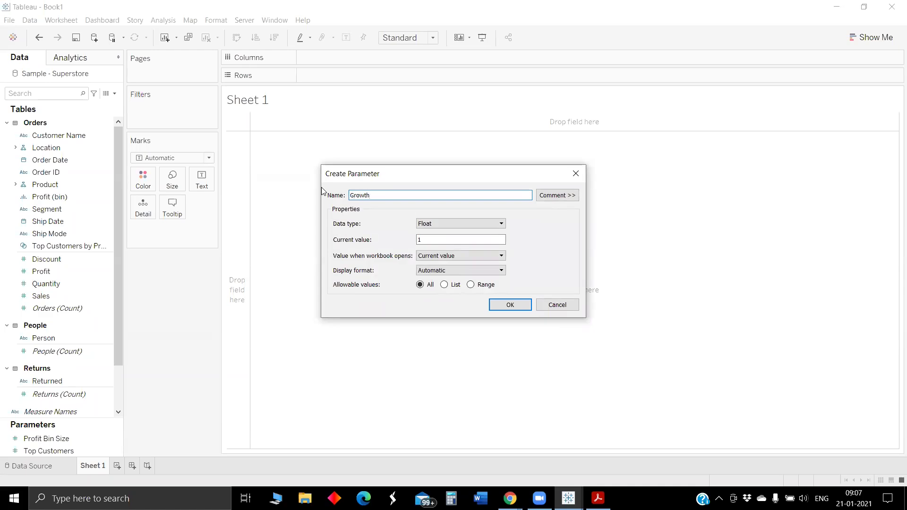
Keep the Growth Rate parameter's data type as Float and set its display format to Percentage with 2 decimal places.
click(468, 223)
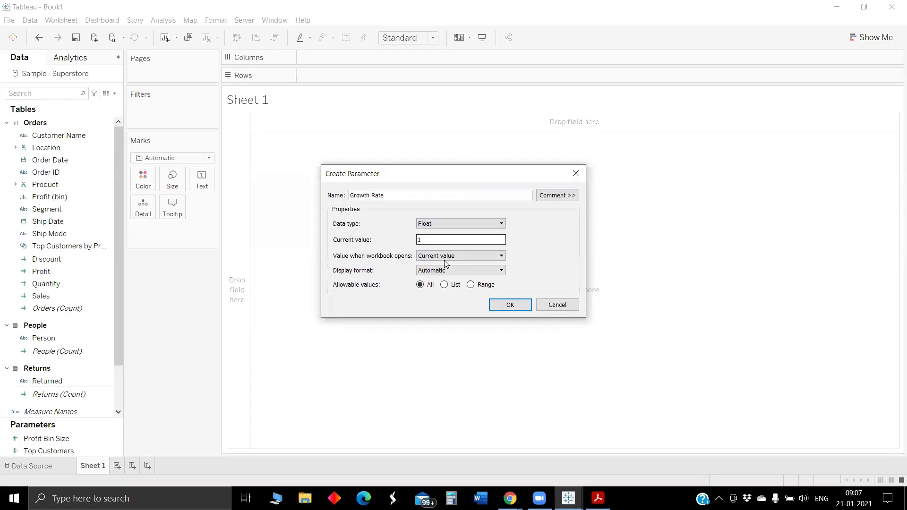
click(445, 272)
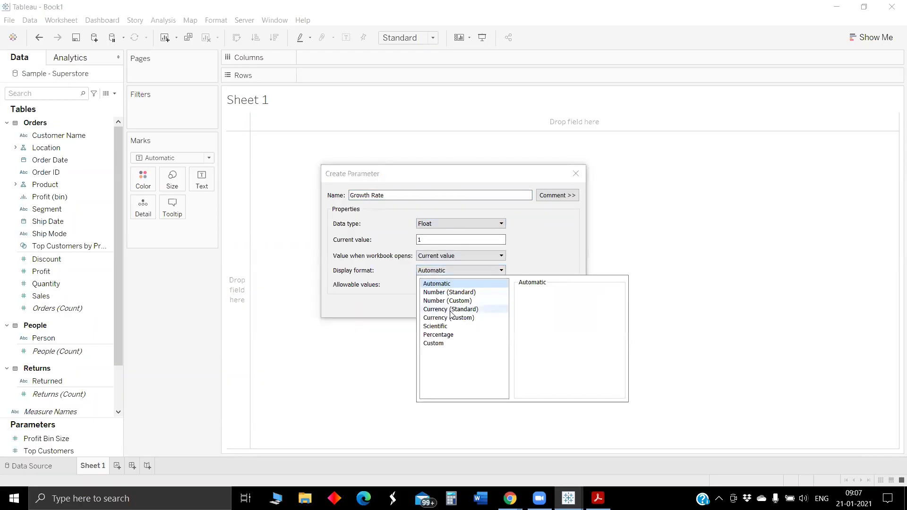
click(448, 336)
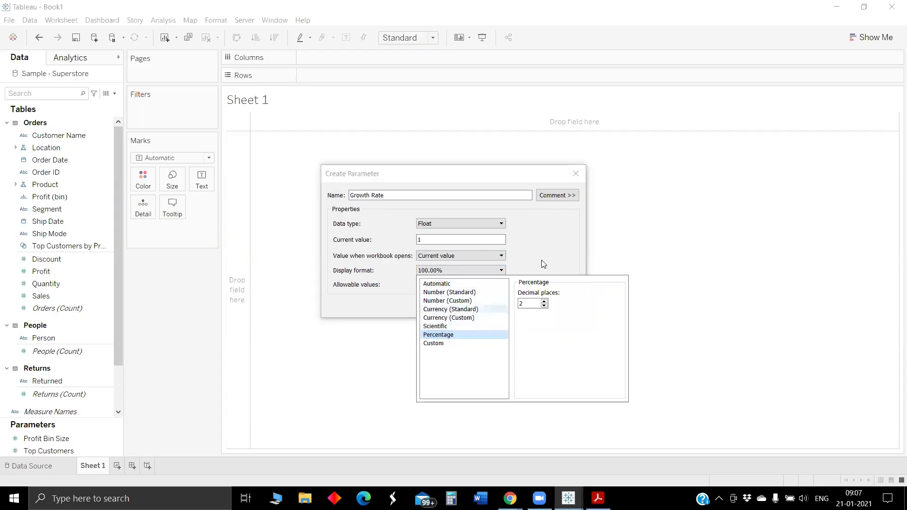
click(519, 273)
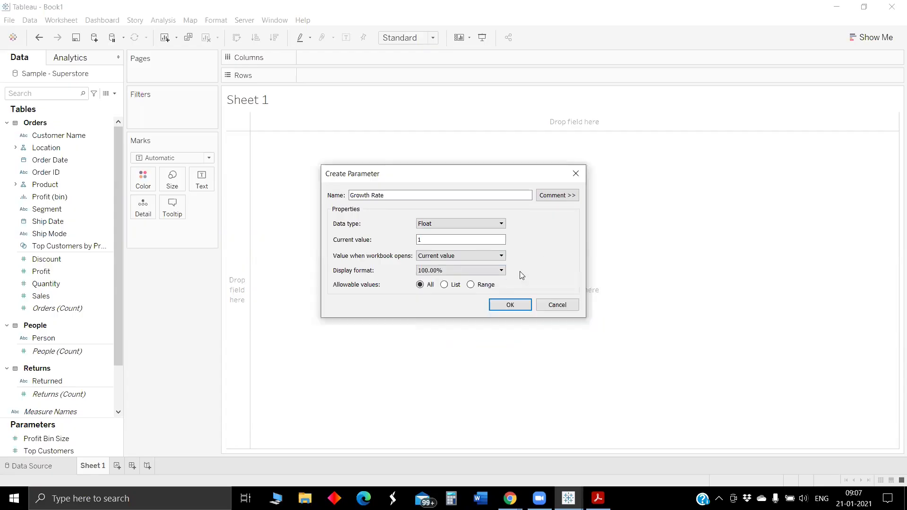
Limit the Growth Rate parameter to a range from 0.01 to 1 and create it.
click(471, 285)
click(337, 317)
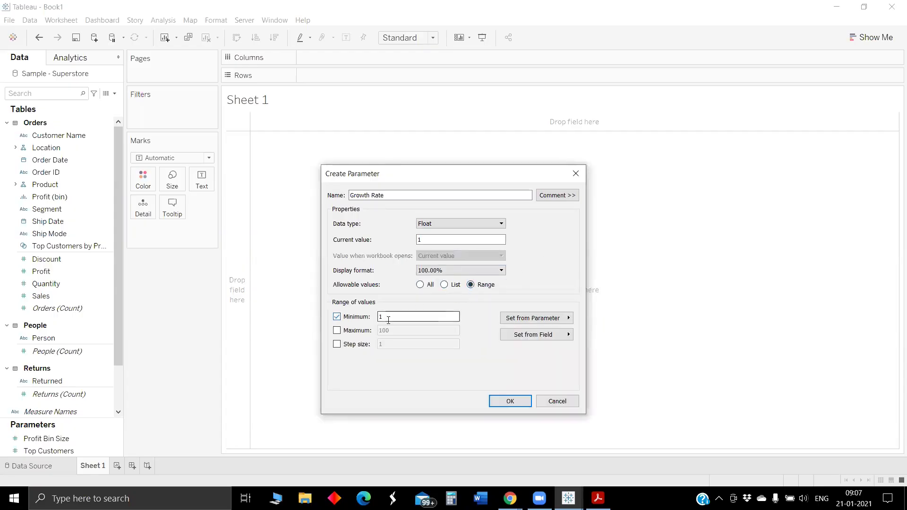
click(336, 330)
double_click(390, 330)
text(1)
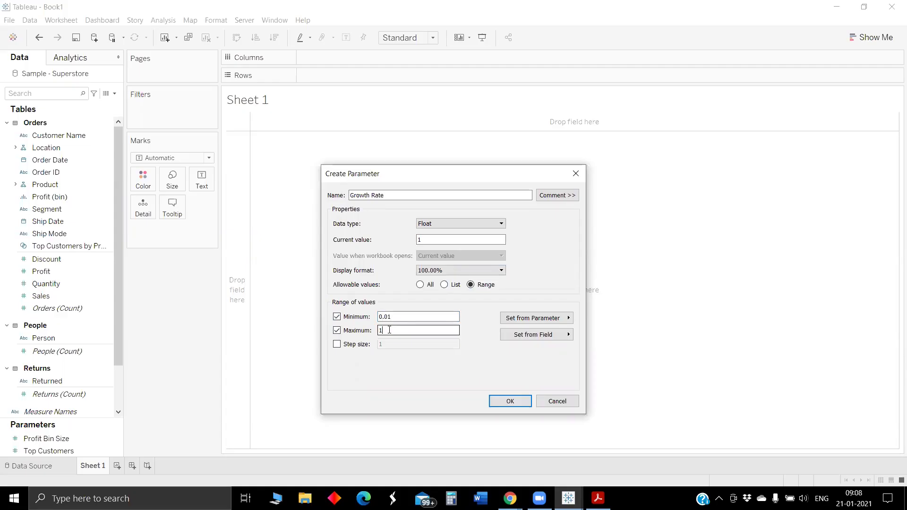
click(513, 401)
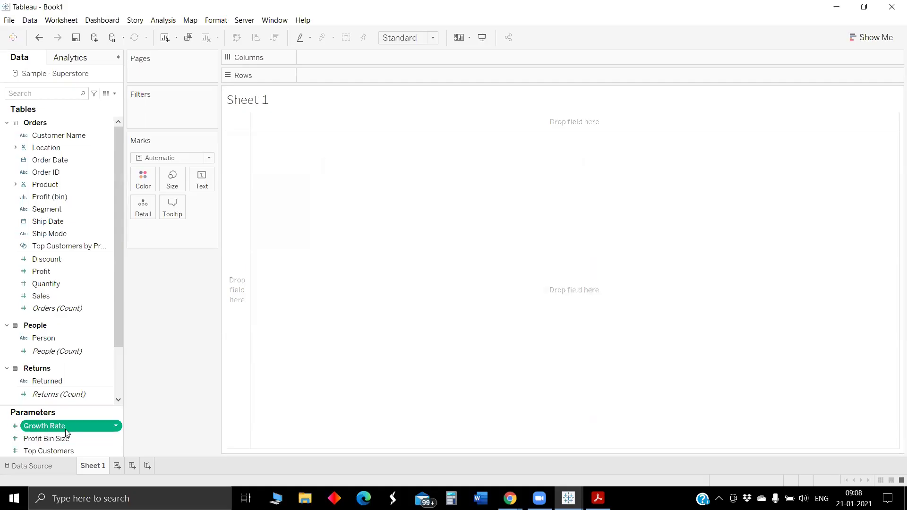
Show the Growth Rate parameter control on the sheet and set it to 57.01%.
right_click(66, 430)
click(103, 261)
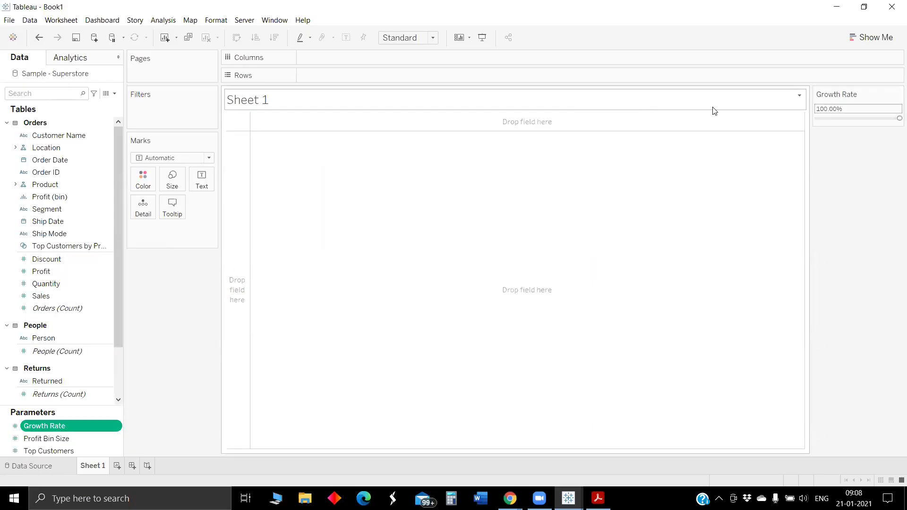
click(865, 118)
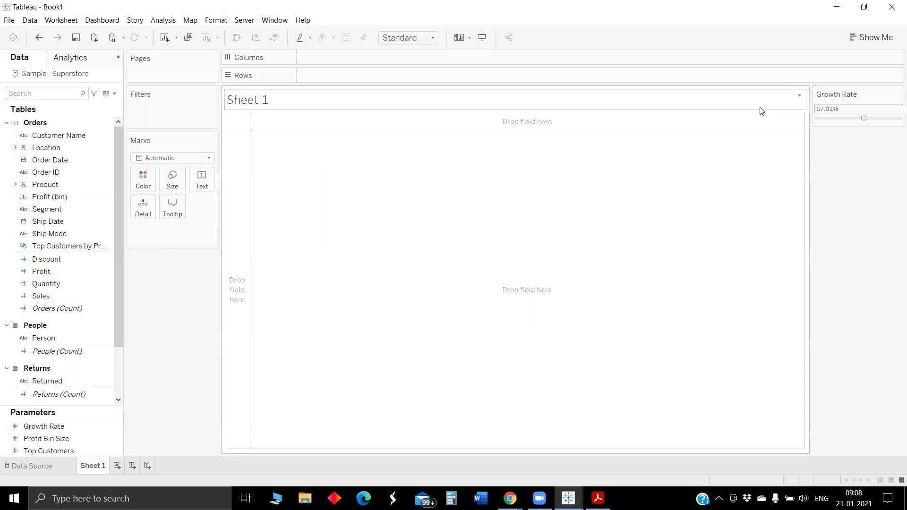
Duplicate the Growth Rate parameter and rename the copy Churn Rate.
right_click(51, 421)
click(87, 314)
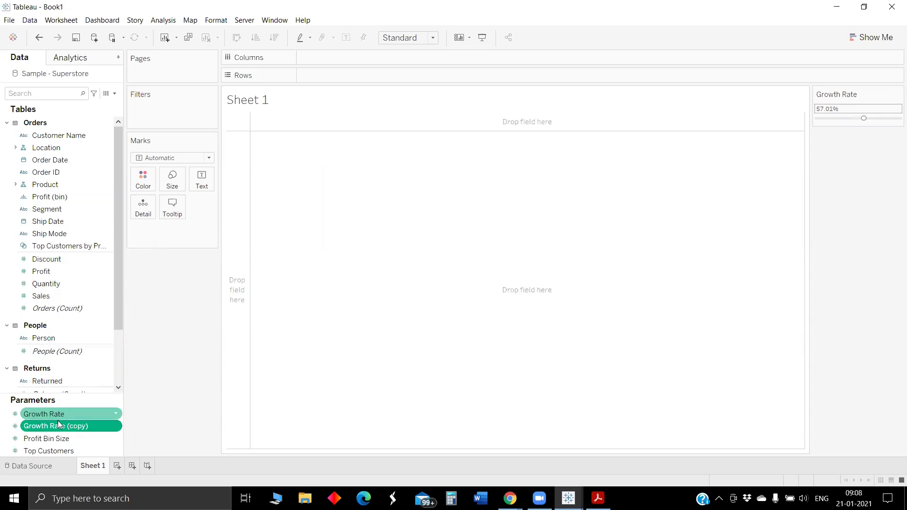
right_click(57, 424)
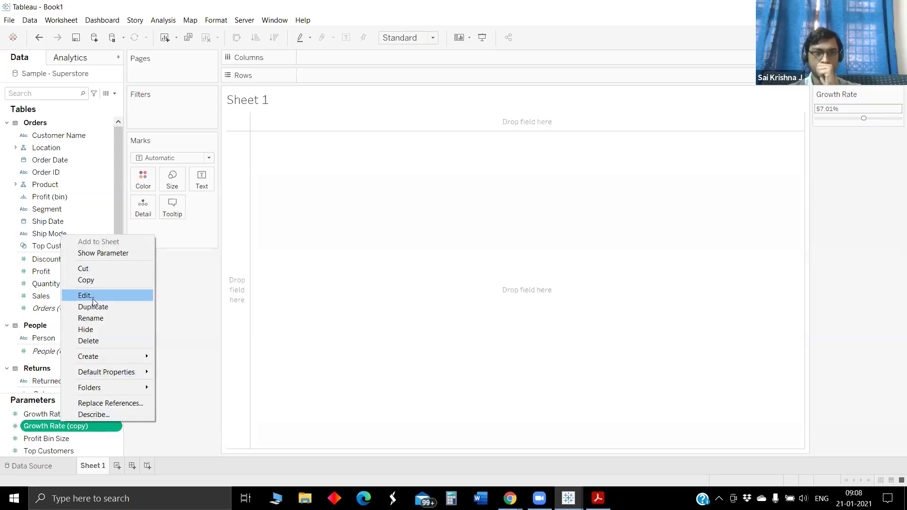
click(93, 299)
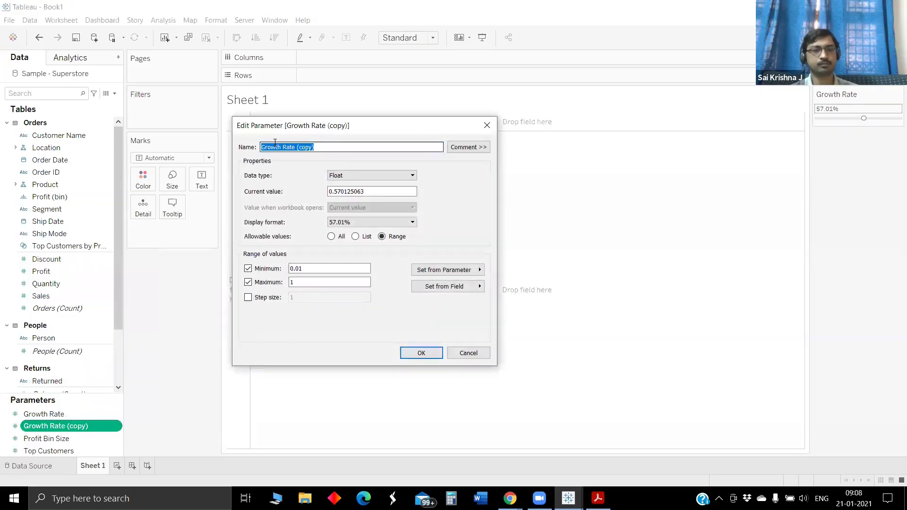
text(Churn Rate)
click(425, 353)
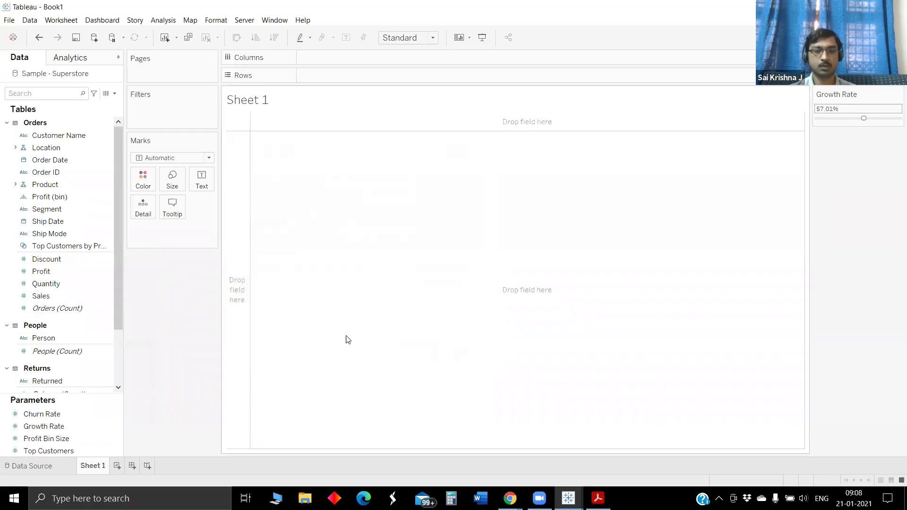
Show the Churn Rate parameter control on the sheet.
click(46, 415)
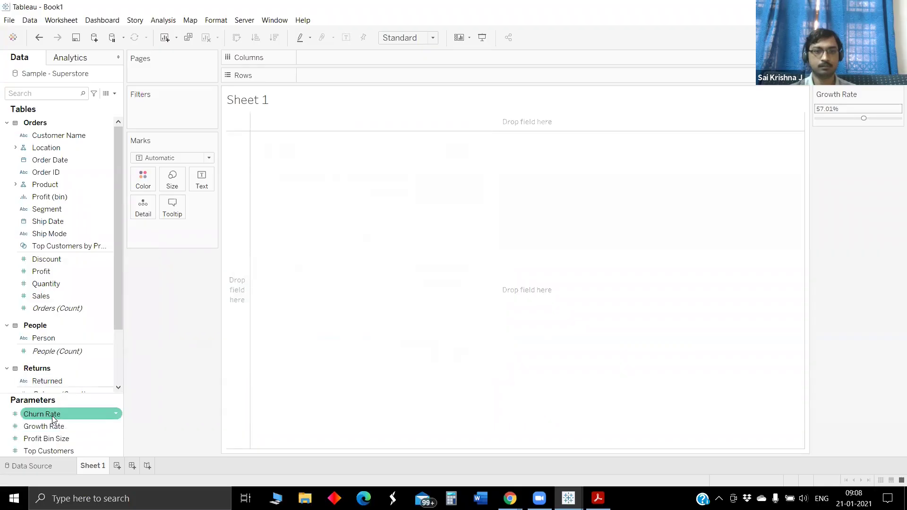
right_click(53, 418)
click(88, 248)
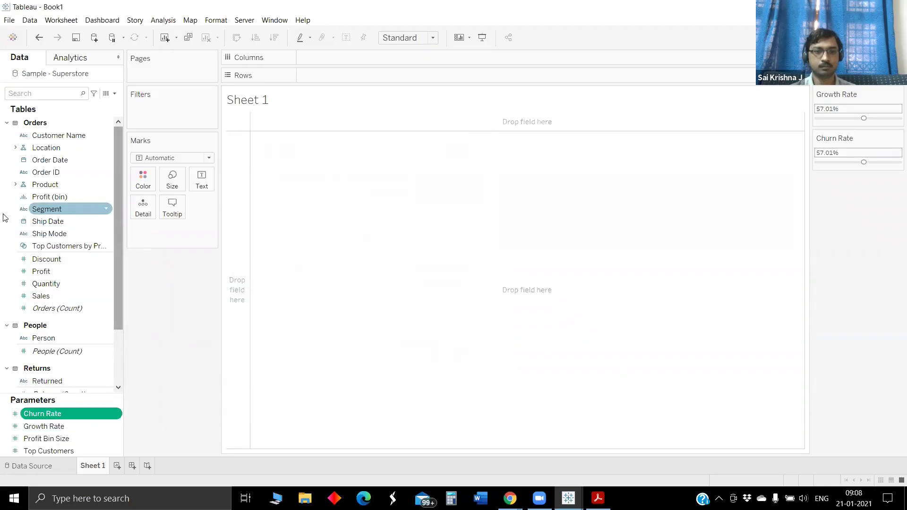
Find the Order Date field and place it on Columns as discrete MONTH(Order Date).
click(29, 93)
text(or)
click(76, 135)
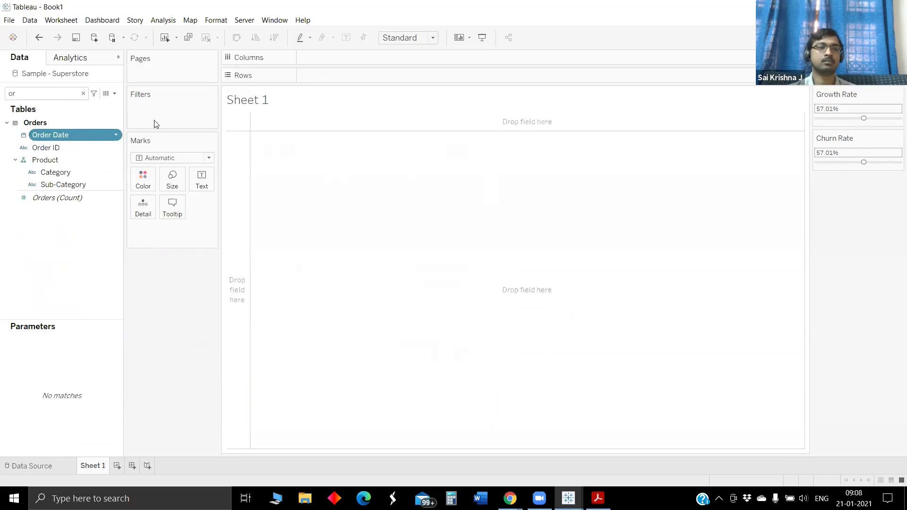
drag(98, 135, 371, 58)
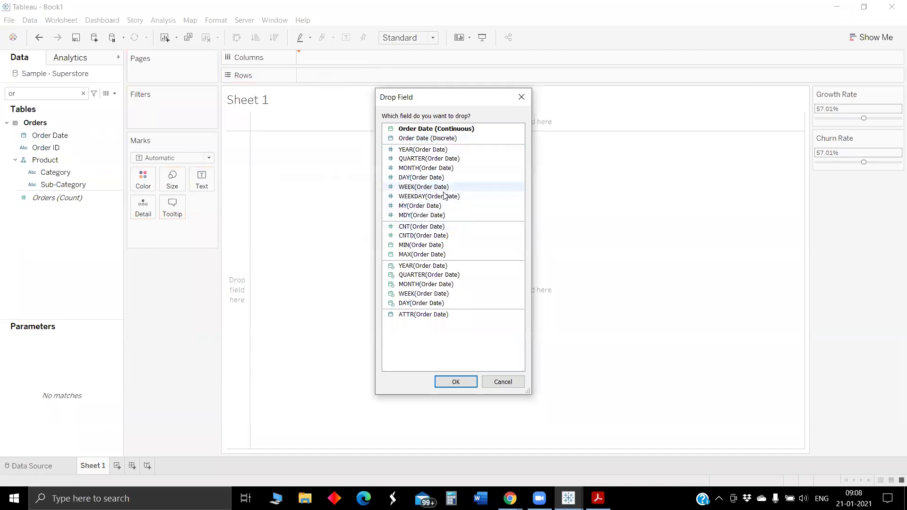
click(446, 168)
click(456, 382)
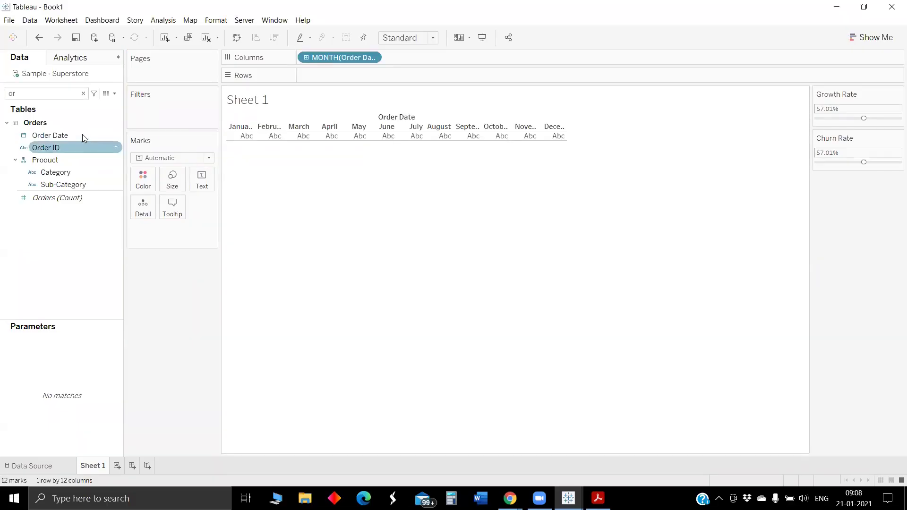
Add a Years filter on Order Date that keeps only the latest year.
drag(76, 135, 165, 117)
right_click(66, 124)
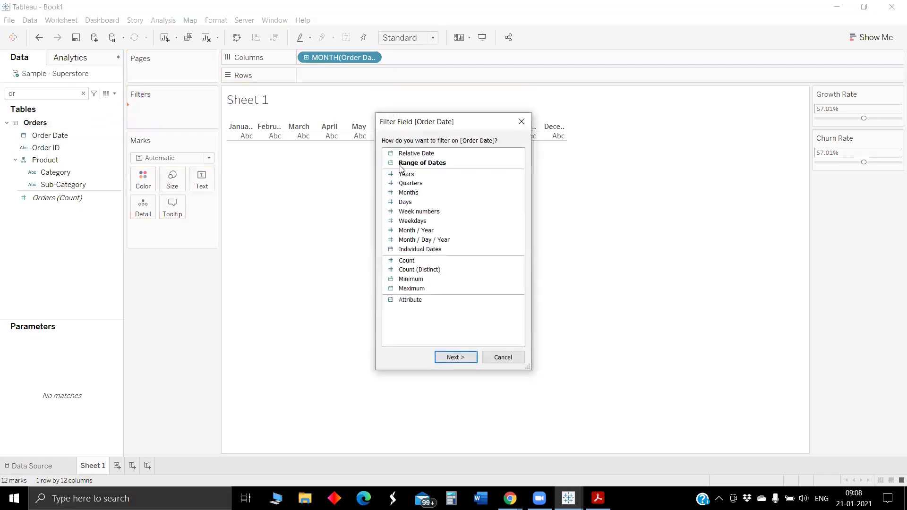
click(456, 356)
click(356, 189)
click(538, 400)
click(448, 400)
Place the Sales measure on Rows and fit the chart to Entire View.
click(32, 95)
key(BackSpace)
key(BackSpace)
text(sa)
drag(41, 144, 320, 75)
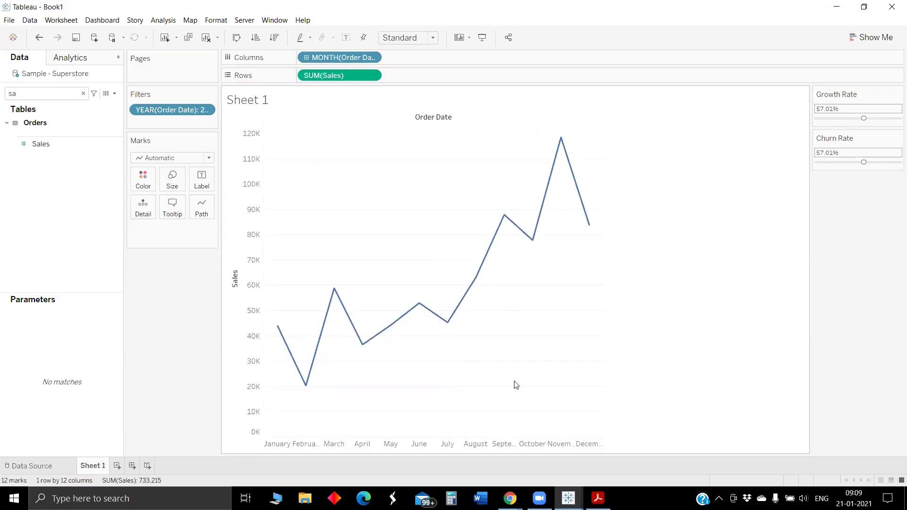
click(407, 39)
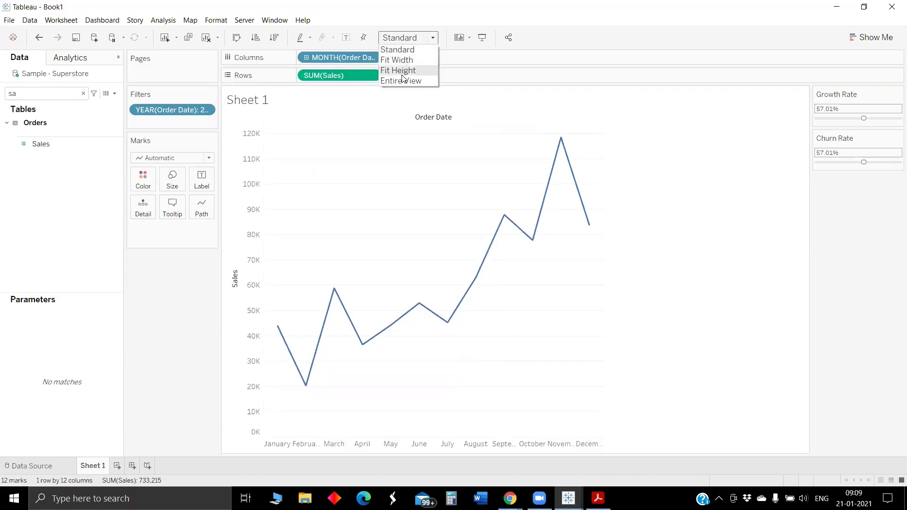
click(413, 81)
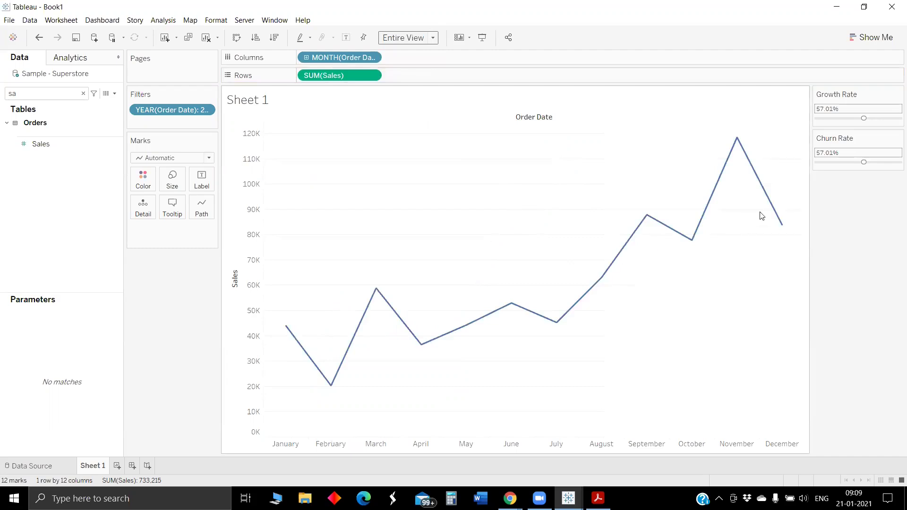
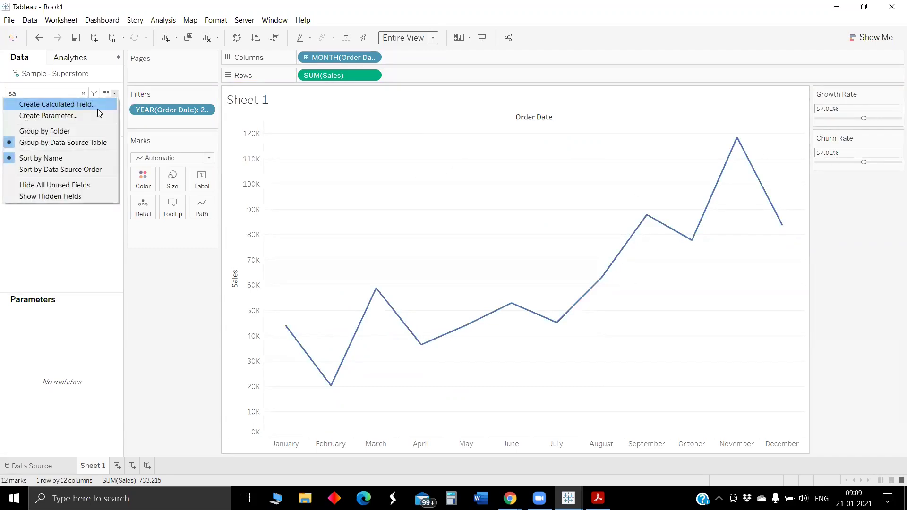
Create a calculated field named "Forecasted sales" and start its formula with SUM([Sales]).
click(98, 106)
key(BackSpace)
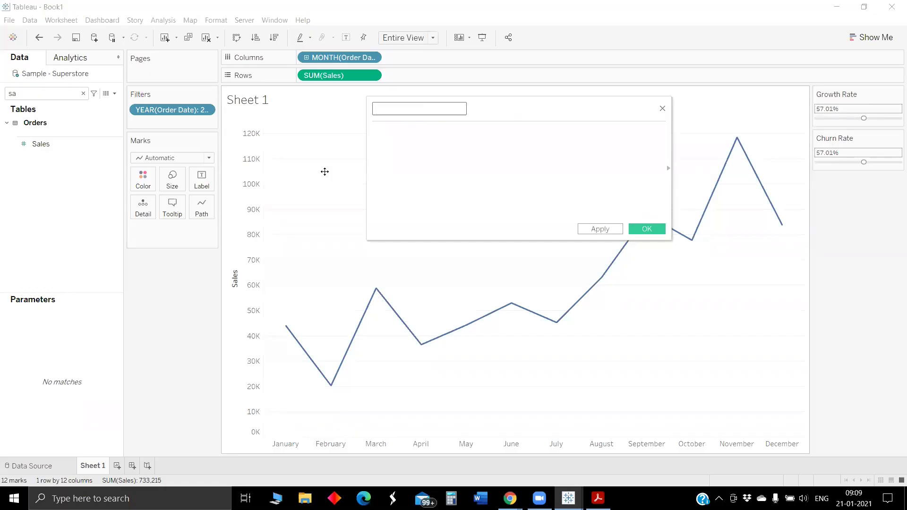
text(Forecasted sales)
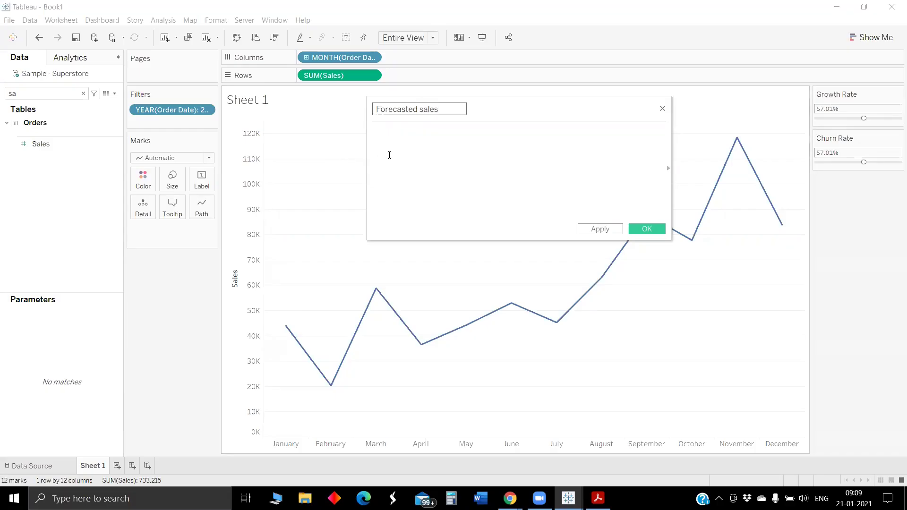
click(389, 155)
text(sum)
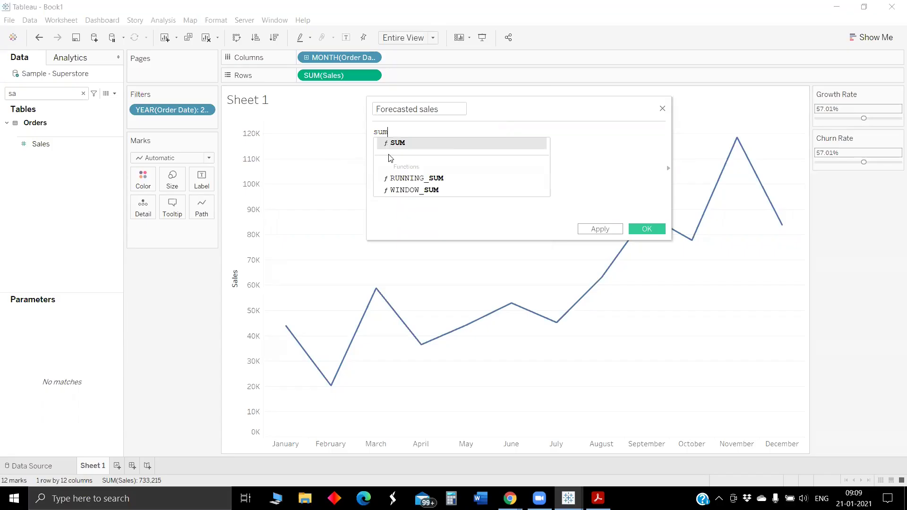
key(Return)
text(sale)
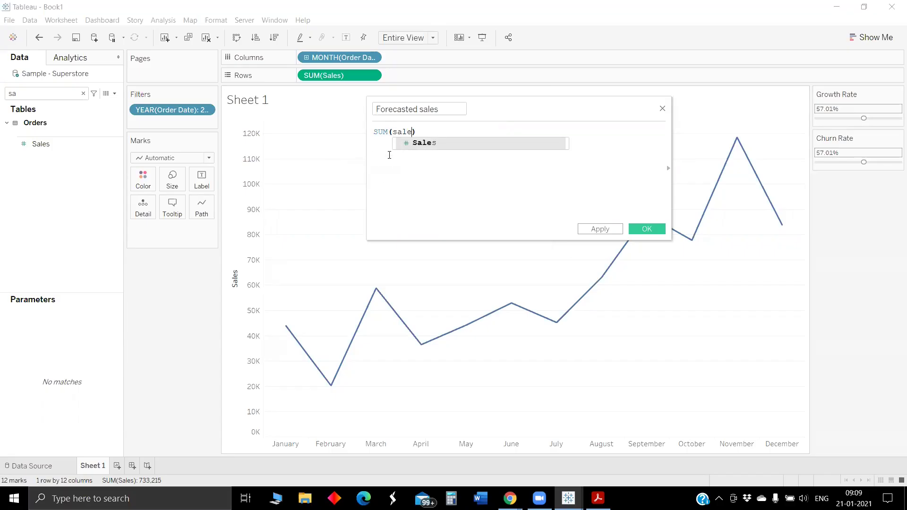
key(Return)
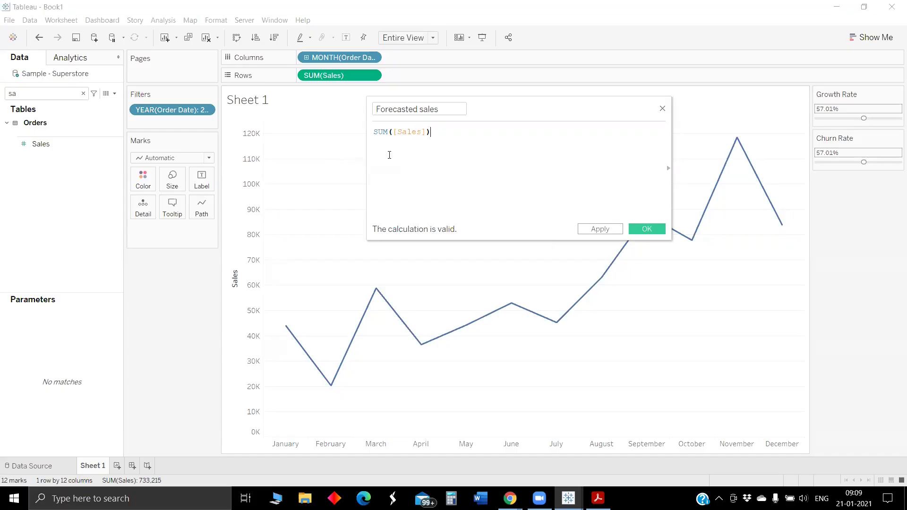
Multiply SUM([Sales]) by (1+[Growth Rate]) in the Forecasted sales formula.
text(8)
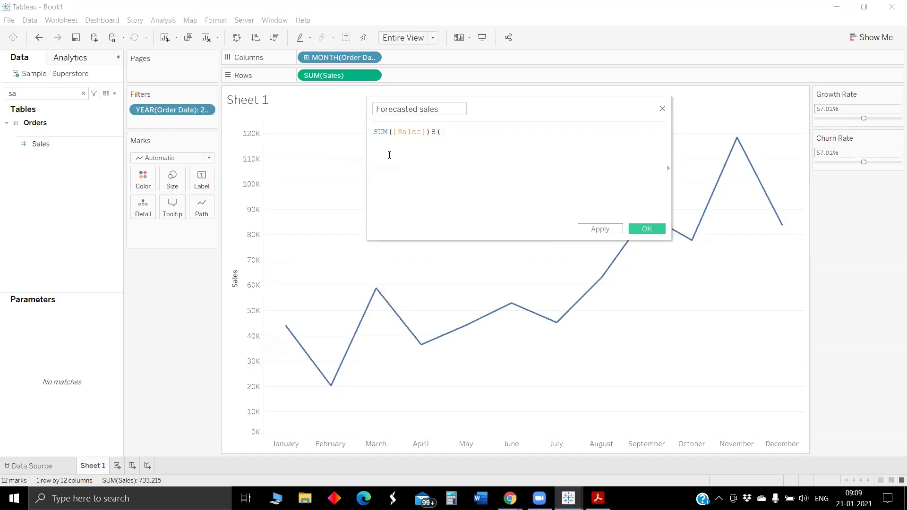
text((1+gr)
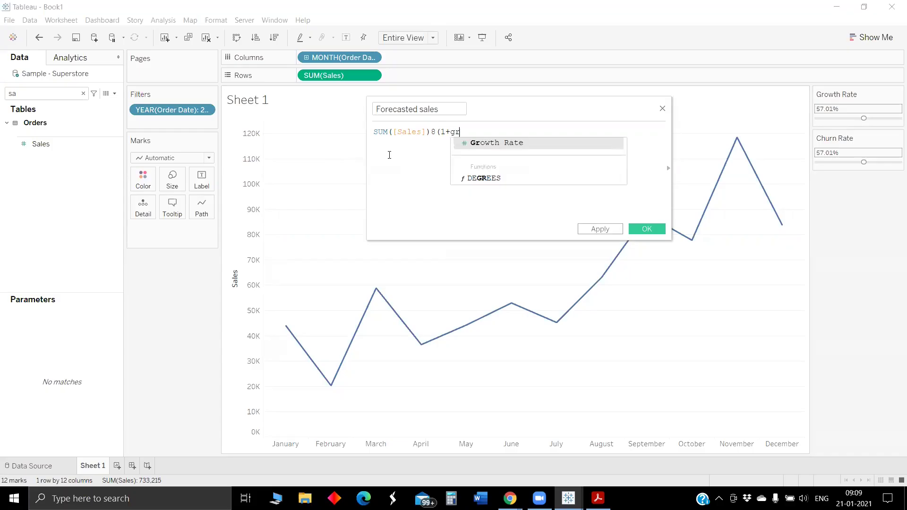
key(Return)
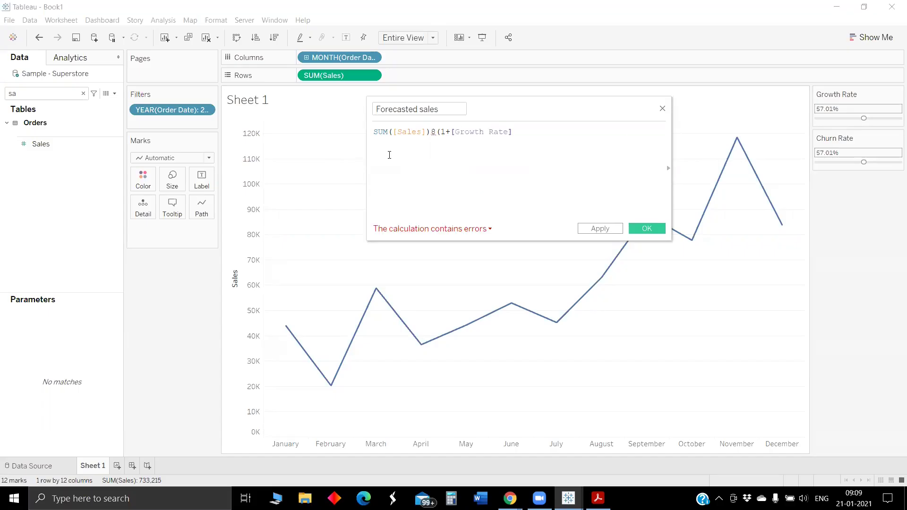
text())
key(Left)
key(Left)
key(Left)
key(Left)
key(Left)
key(Left)
key(BackSpace)
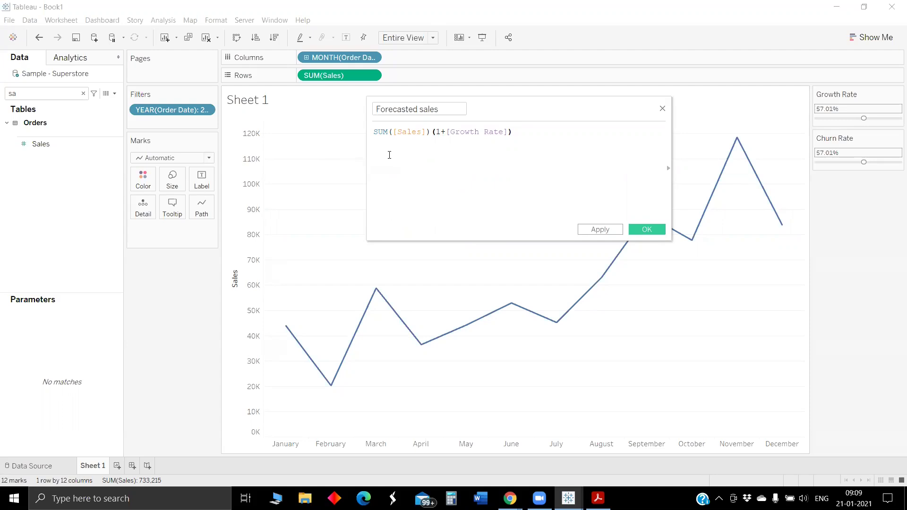
text(*)
key(Right)
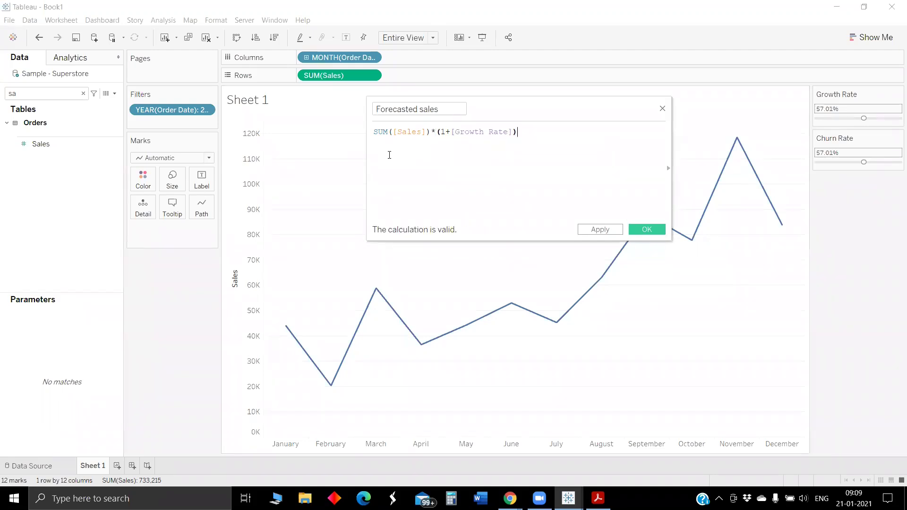
Multiply the Forecasted sales formula by (1-[Churn Rate]) and save the calculated field.
text(*)
text(()
text(1)
text(-[Chur)
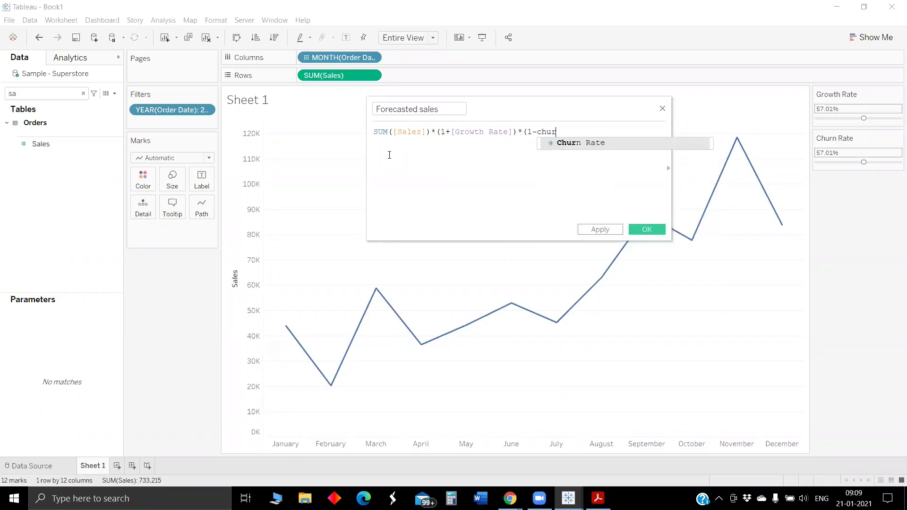
key(Return)
text())
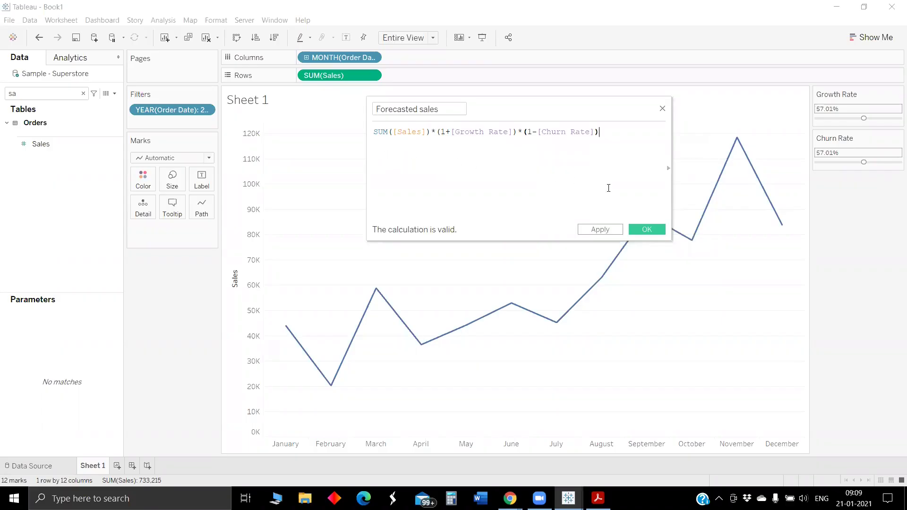
click(646, 229)
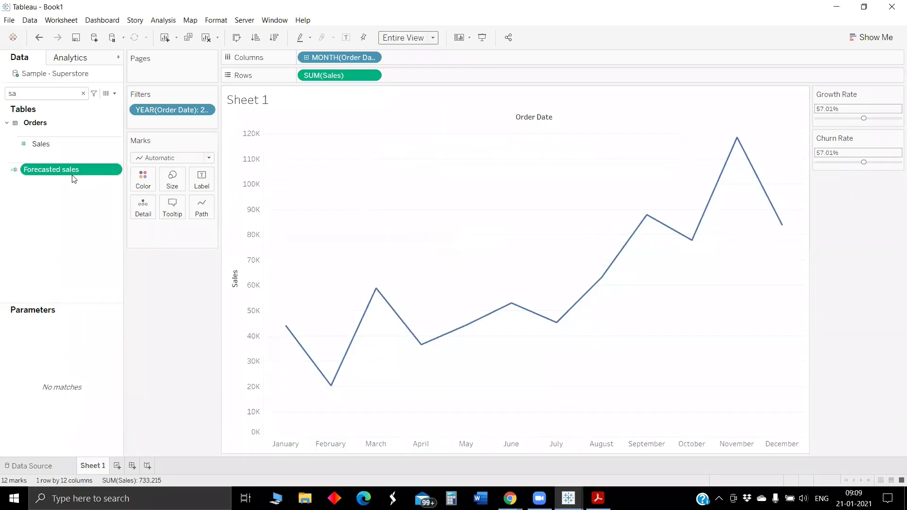
Plot Forecasted sales on the same axis as Sales and set the Churn Rate parameter to 69.44%.
mouse_move(62, 172)
mouse_down()
mouse_move(167, 224)
mouse_move(236, 208)
mouse_move(232, 230)
mouse_move(381, 144)
mouse_move(255, 208)
mouse_move(248, 247)
mouse_up()
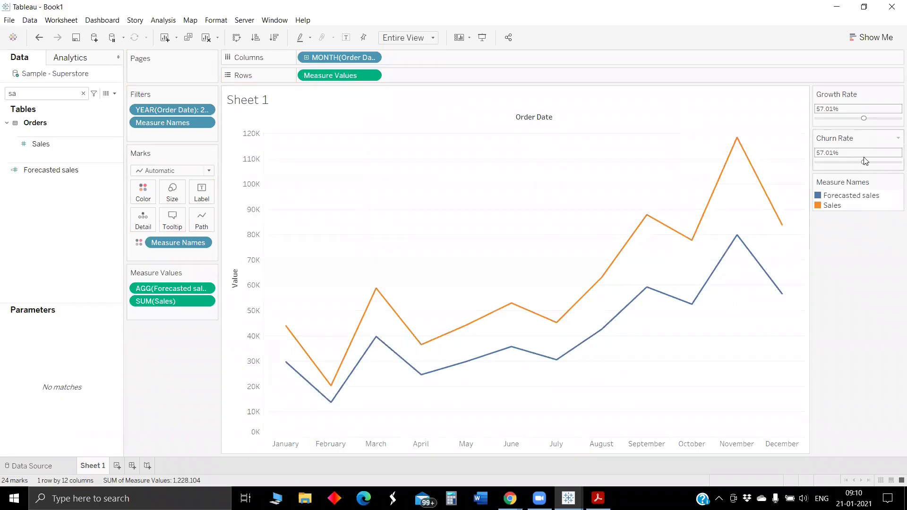
drag(864, 162, 874, 164)
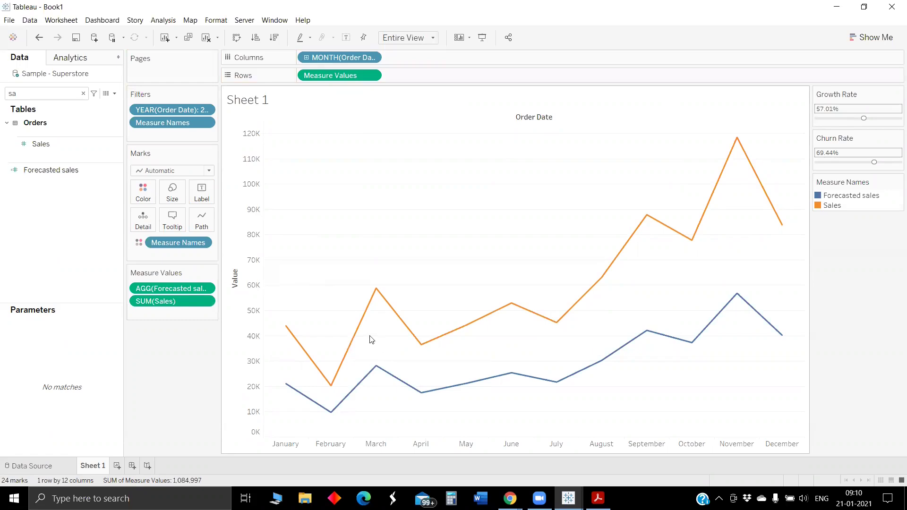
Thicken the lines of the combined chart slightly.
click(172, 192)
mouse_move(192, 218)
mouse_down()
mouse_move(203, 221)
mouse_move(194, 220)
mouse_up()
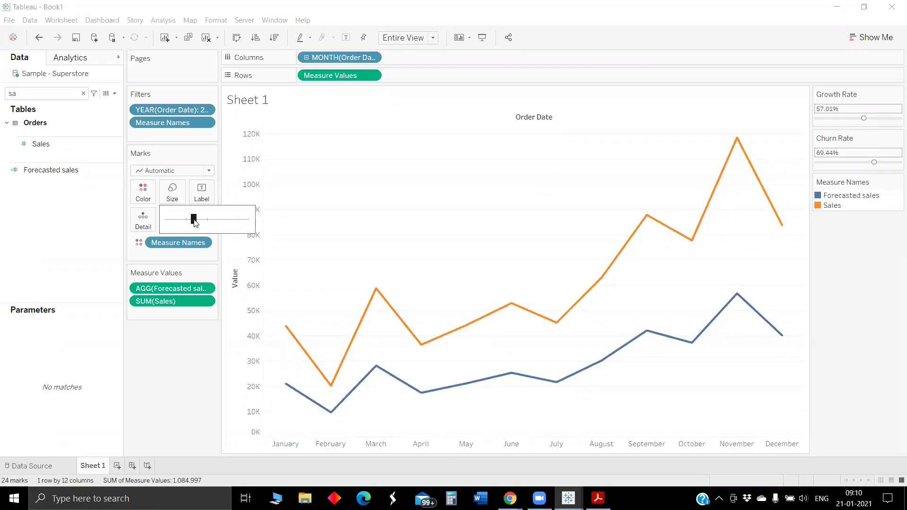
Move Forecasted sales out of the measure values to Rows after SUM(Sales) and make the chart dual axis.
click(176, 288)
drag(176, 285, 448, 77)
right_click(433, 73)
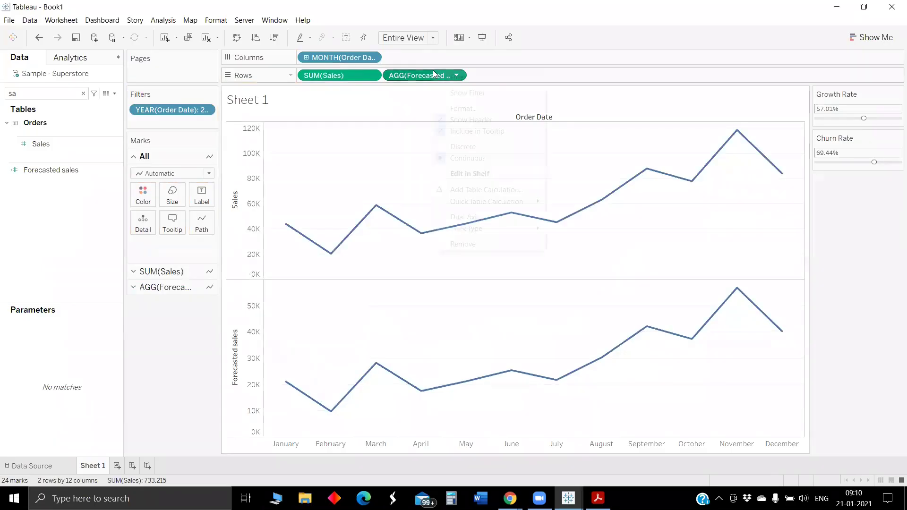
click(479, 217)
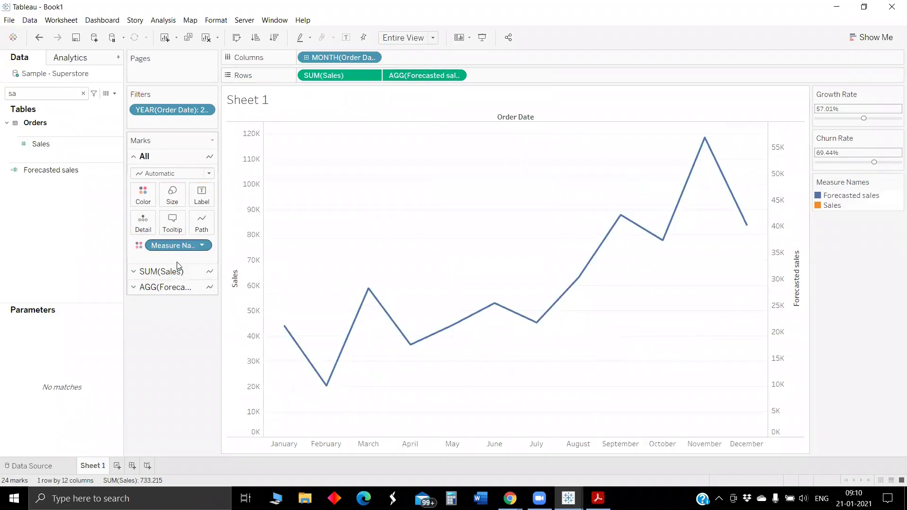
Increase the line size of the SUM(Sales) marks slightly.
click(172, 287)
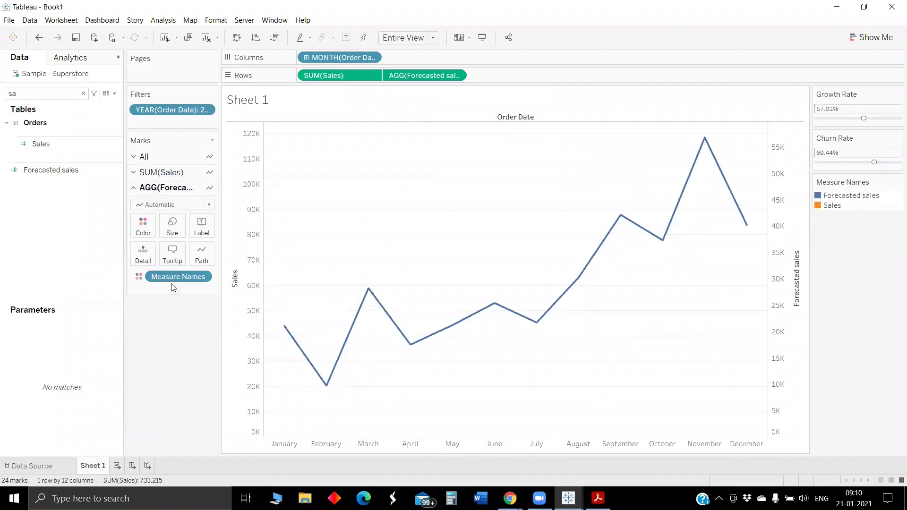
click(163, 172)
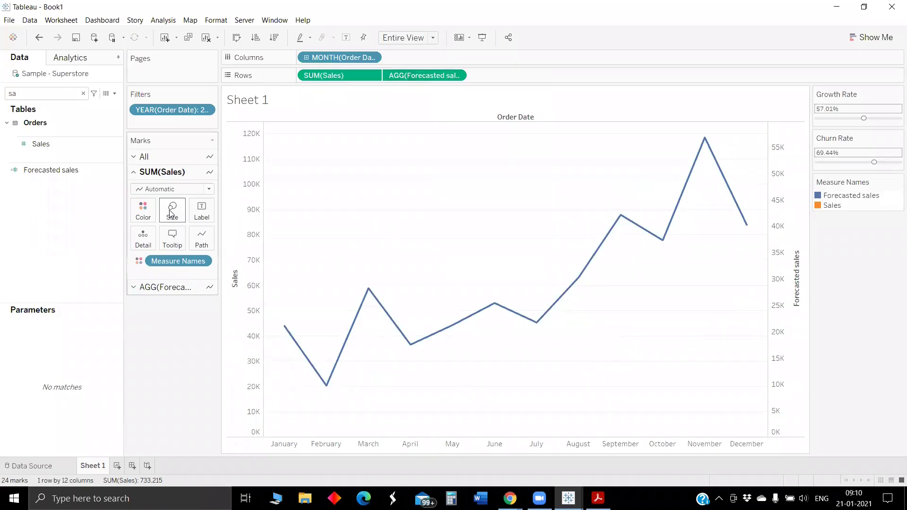
click(171, 213)
click(209, 238)
drag(219, 241, 200, 239)
Check the colors assigned to Sales and Forecasted sales in the Measure Names color settings.
click(143, 211)
click(178, 243)
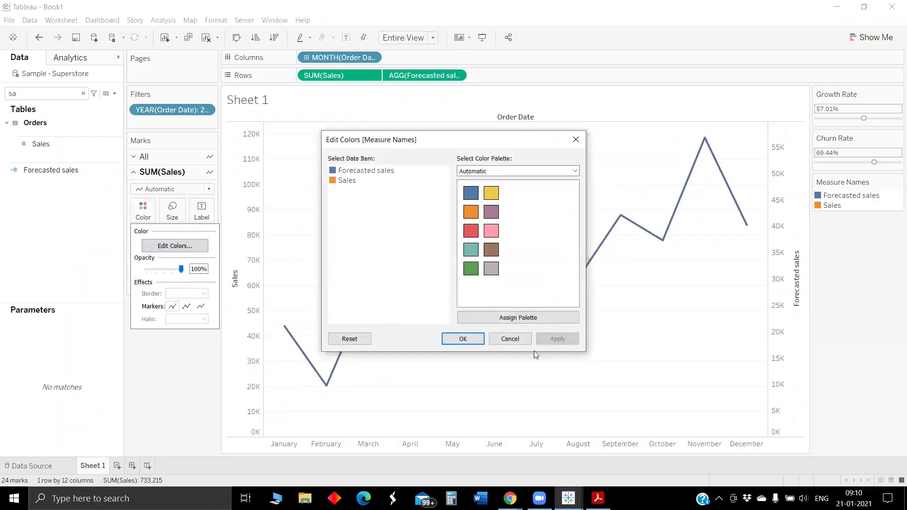
click(470, 343)
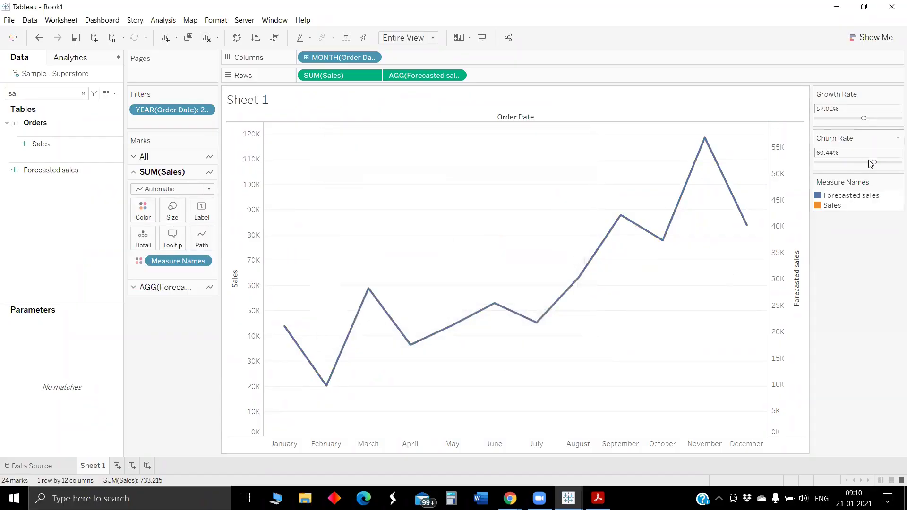
Set the Churn Rate parameter to 78.51% and synchronize the Forecasted sales axis with the Sales axis.
drag(873, 162, 887, 163)
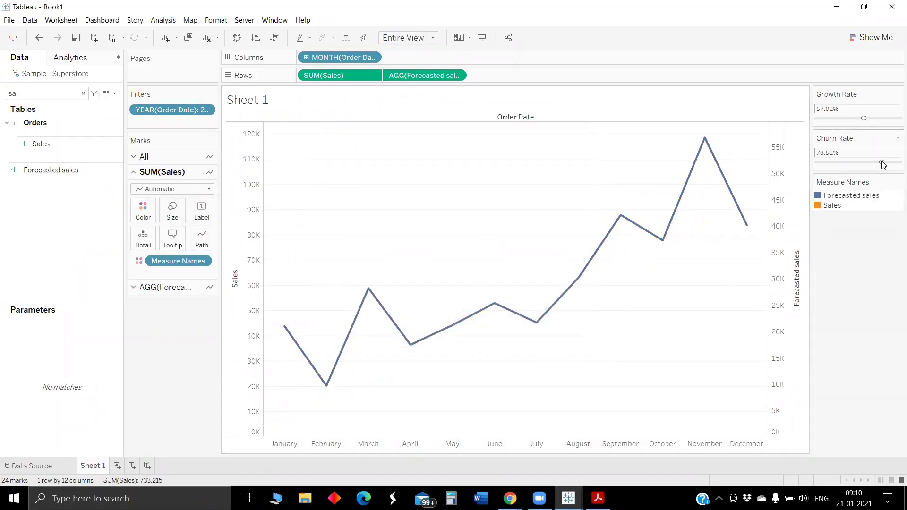
click(786, 208)
right_click(786, 203)
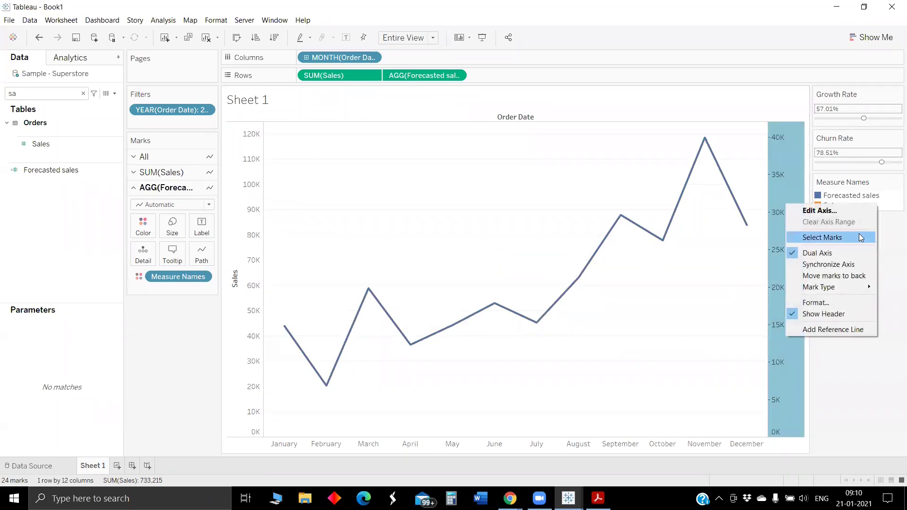
click(846, 264)
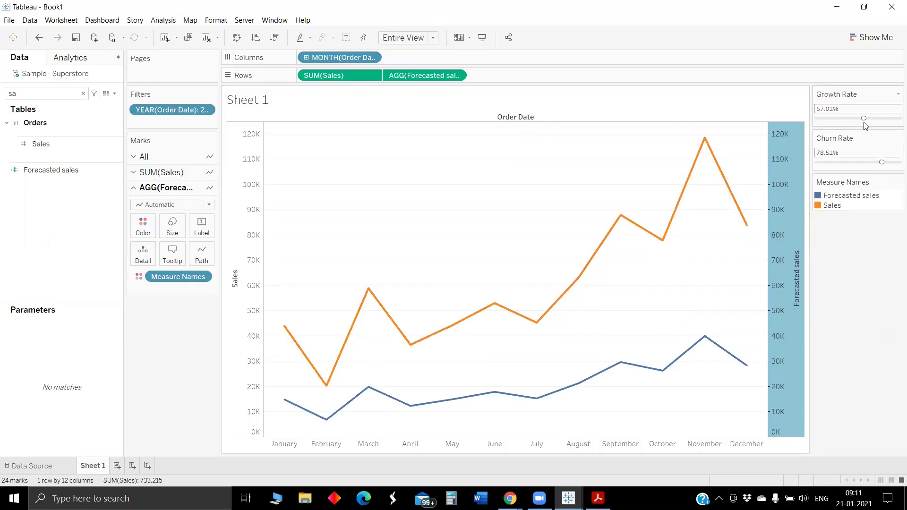
mouse_move(779, 175)
Add a new worksheet and create a calculated field there named "Max Year Sales".
click(117, 466)
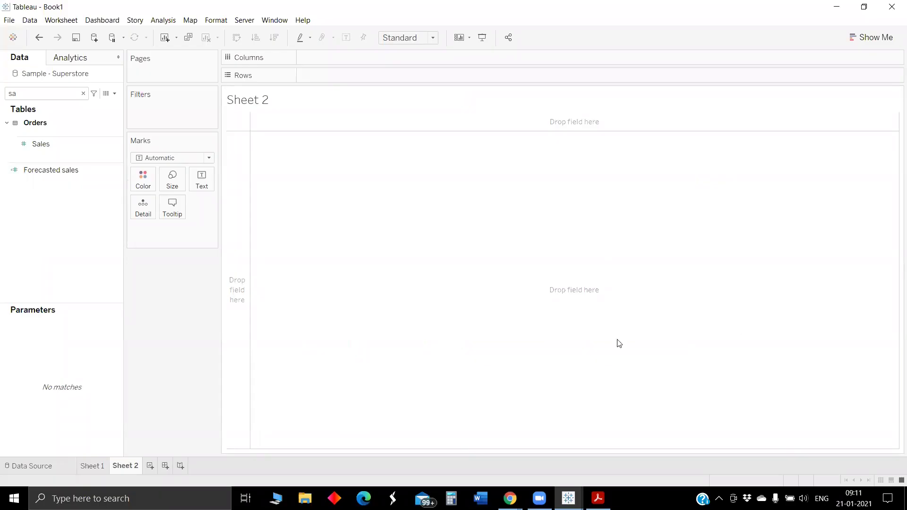
click(115, 93)
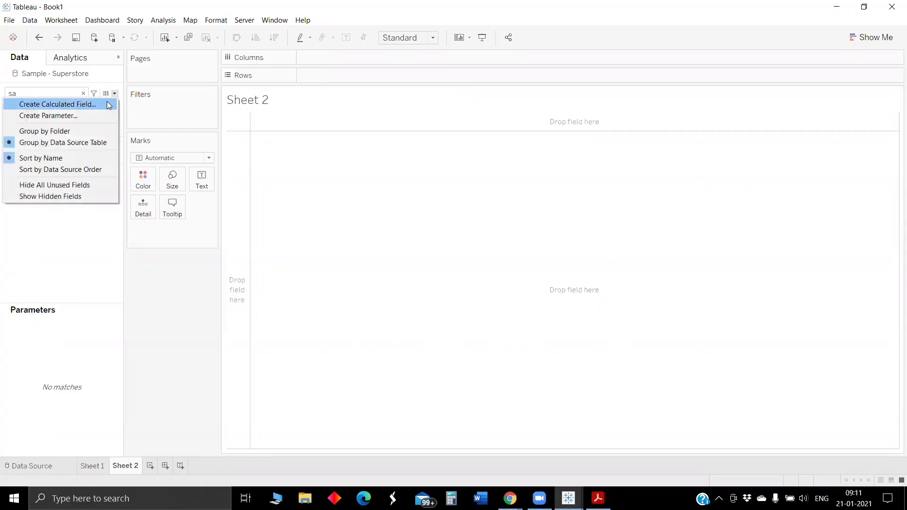
click(107, 101)
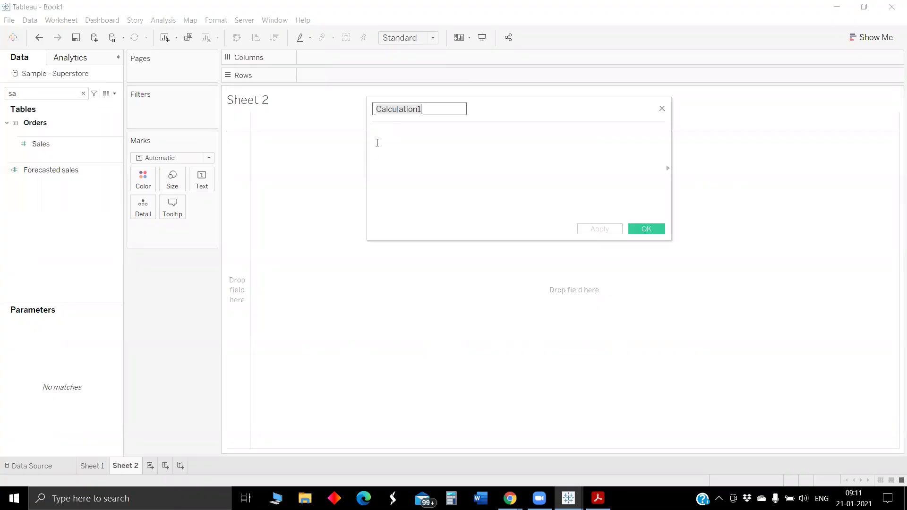
key(BackSpace)
text(MAx)
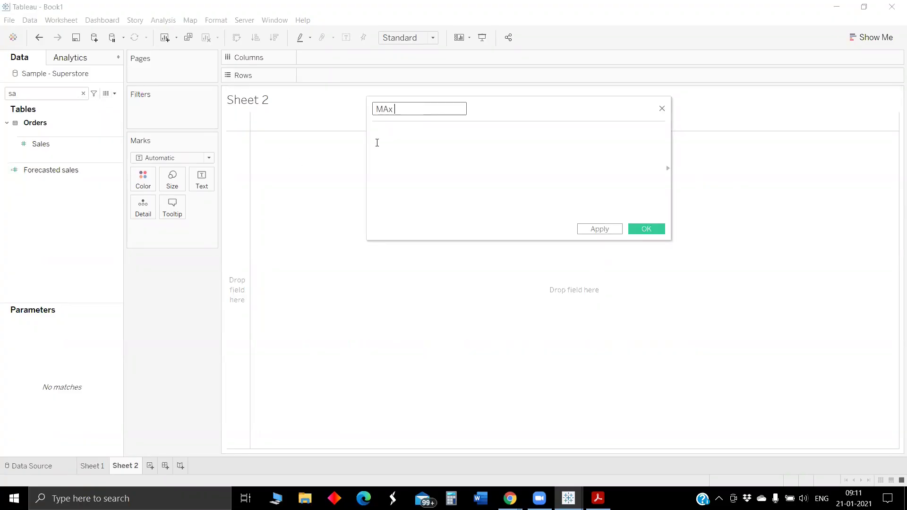
text( Year)
key(BackSpace)
key(BackSpace)
key(BackSpace)
key(BackSpace)
key(BackSpace)
key(BackSpace)
key(BackSpace)
key(BackSpace)
text(Max Year Sale)
click(383, 133)
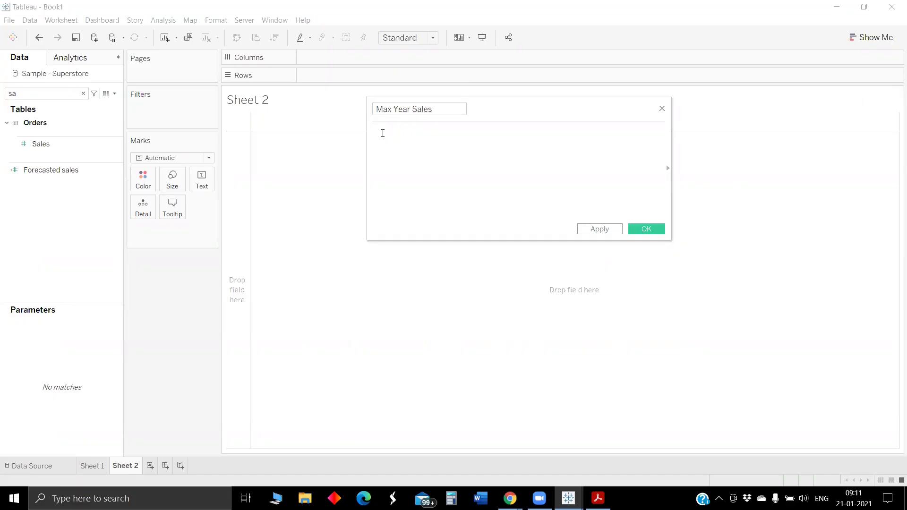
Start the Max Year Sales formula with the condition IF YEAR([Order Date])=.
text(IF yea)
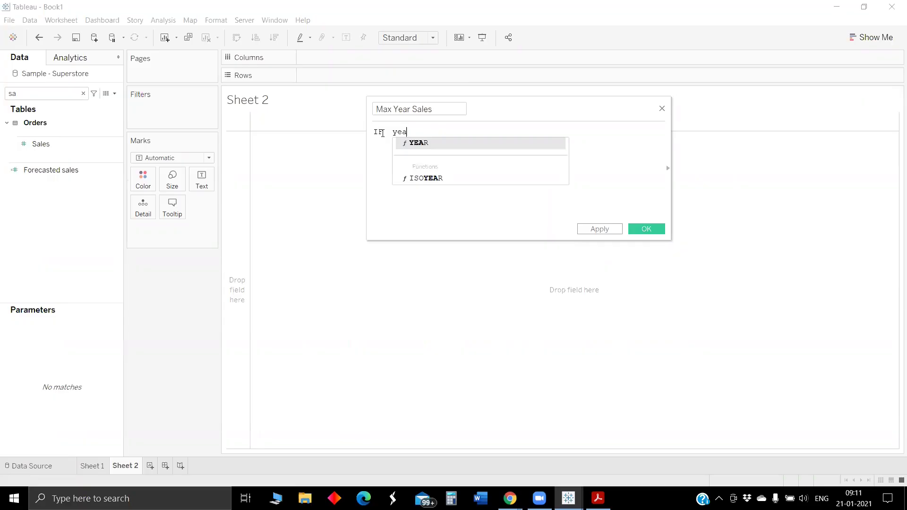
key(Return)
text(ord)
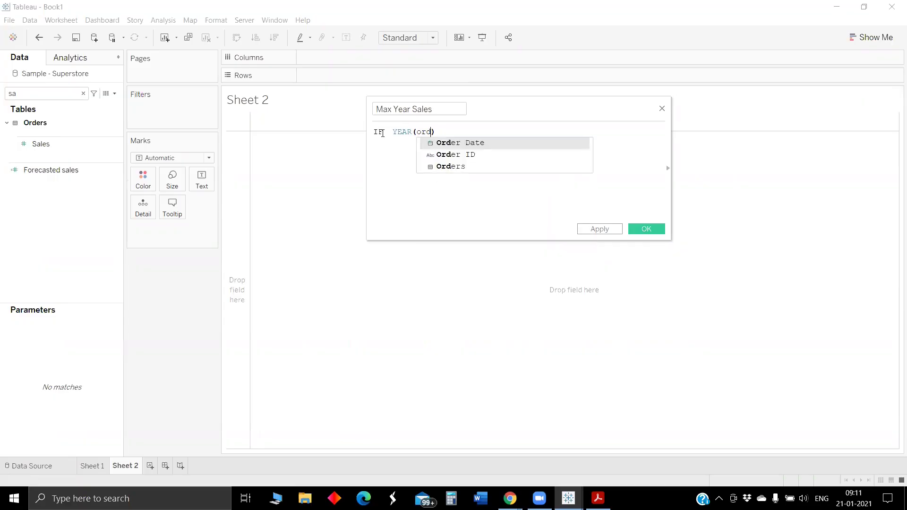
key(Return)
text(= )
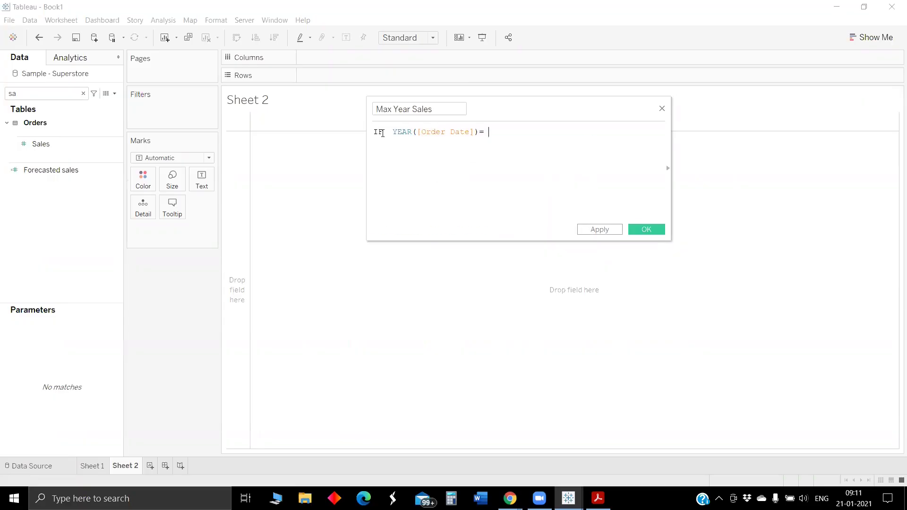
Continue the Max Year Sales condition by opening a curly-brace expression that contains the MAX function.
text((ma)
key(Return)
key(BackSpace)
key(BackSpace)
key(BackSpace)
key(BackSpace)
key(BackSpace)
key(BackSpace)
key(BackSpace)
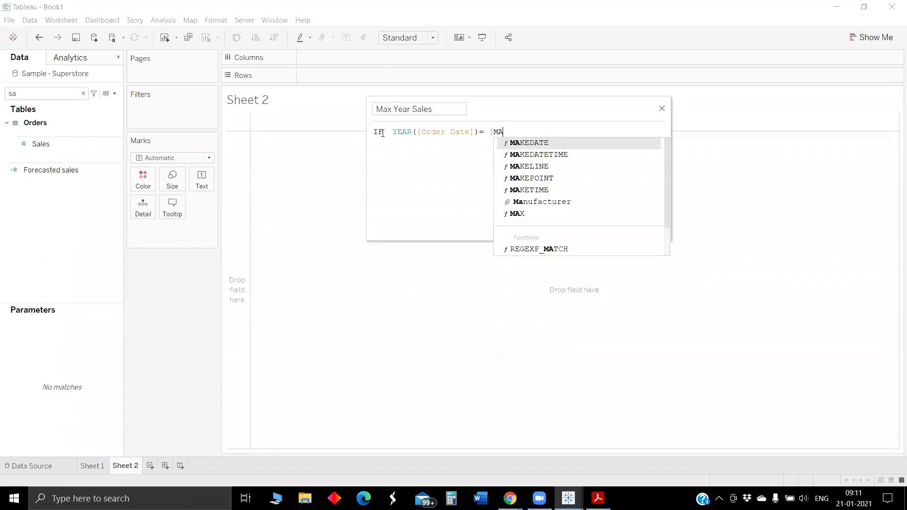
text(x)
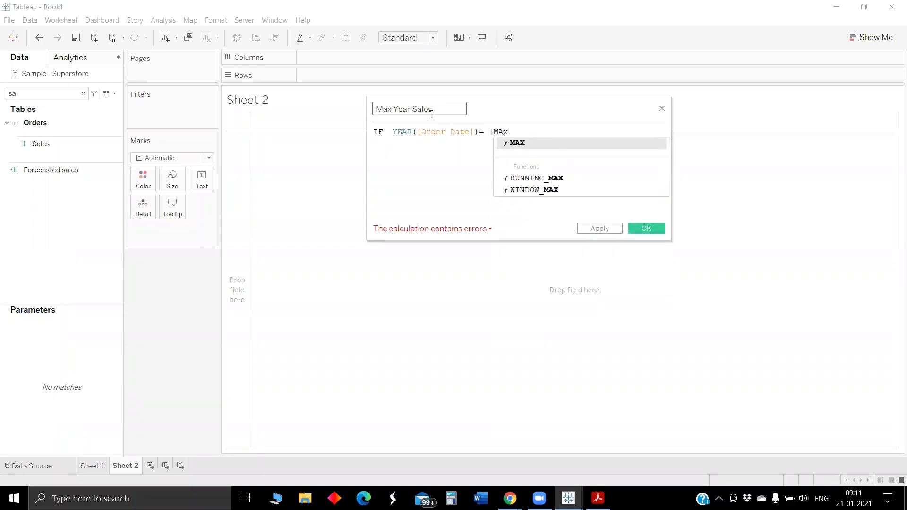
double_click(519, 145)
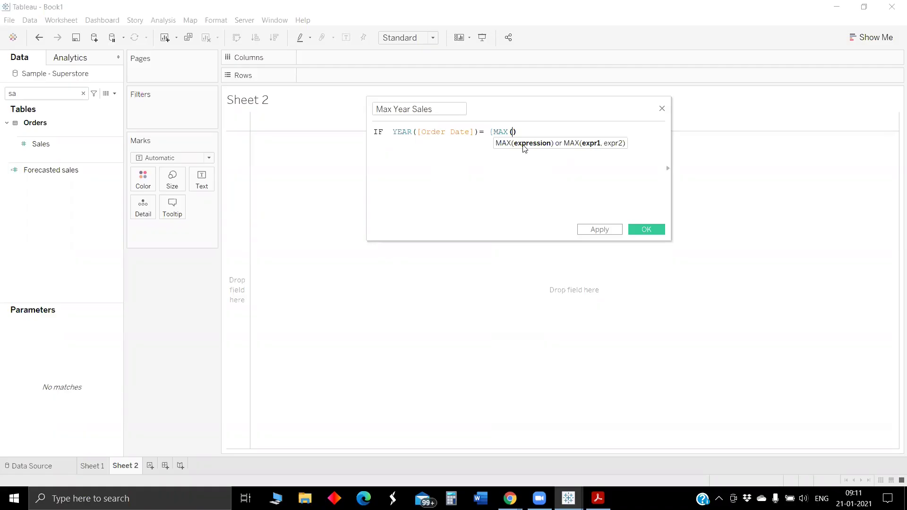
Fill the MAX function with YEAR([Order Date]) and close the curly-brace expression.
text(ye)
key(Return)
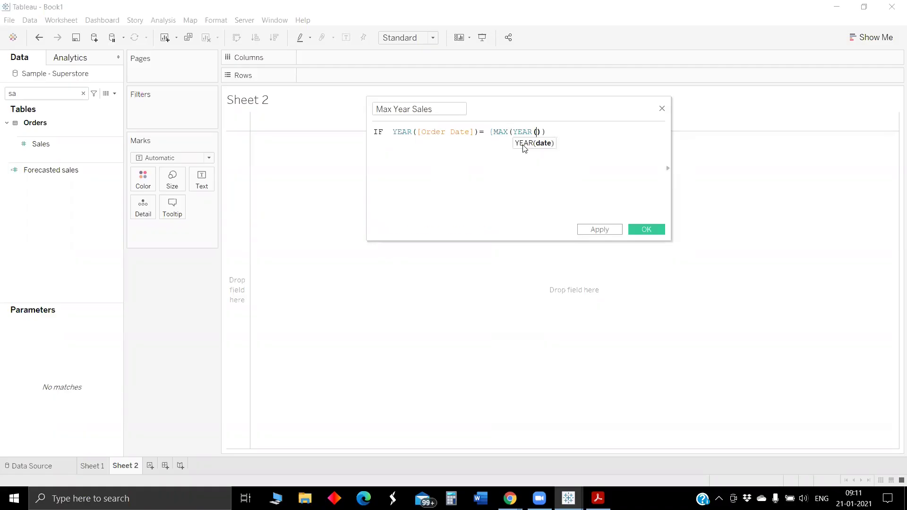
text(or)
key(Return)
key(Right)
key(Right)
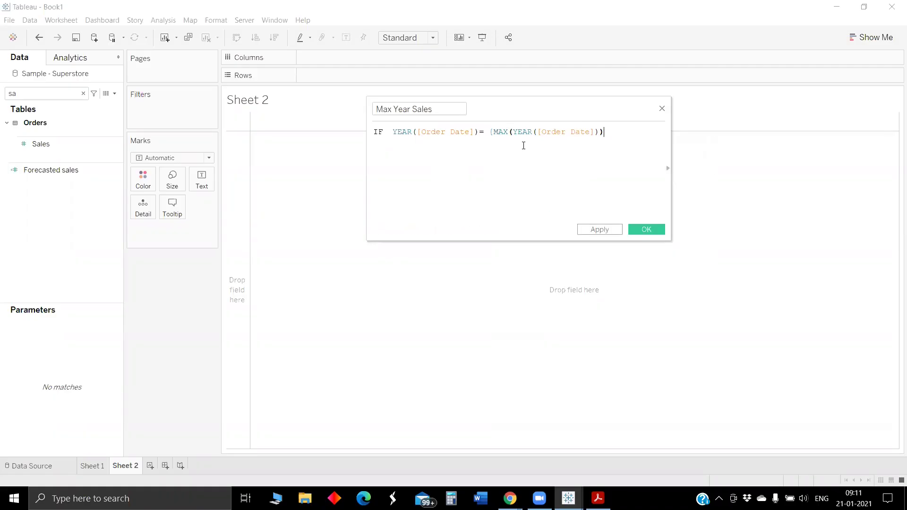
text(})
Add THEN [Sales] on a new line below the condition and finish the IF block with END.
key(Return)
text(th)
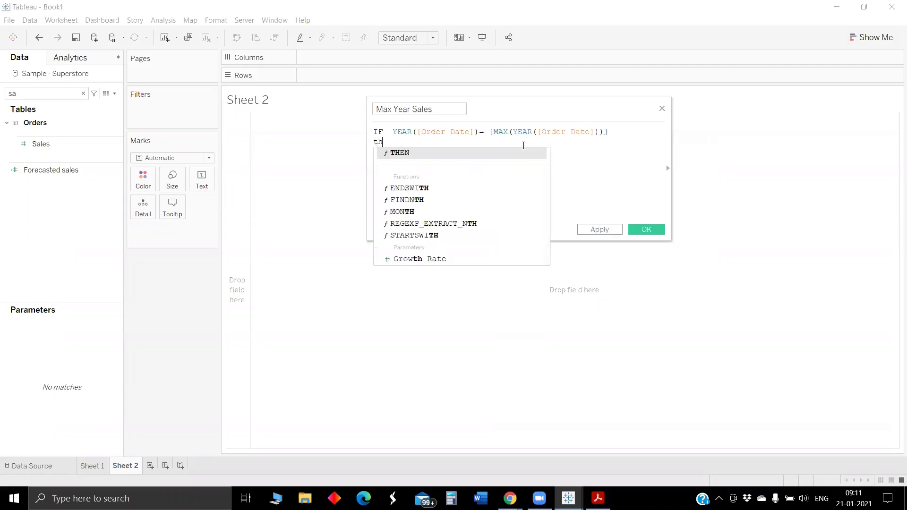
key(Return)
text(sal)
key(Return)
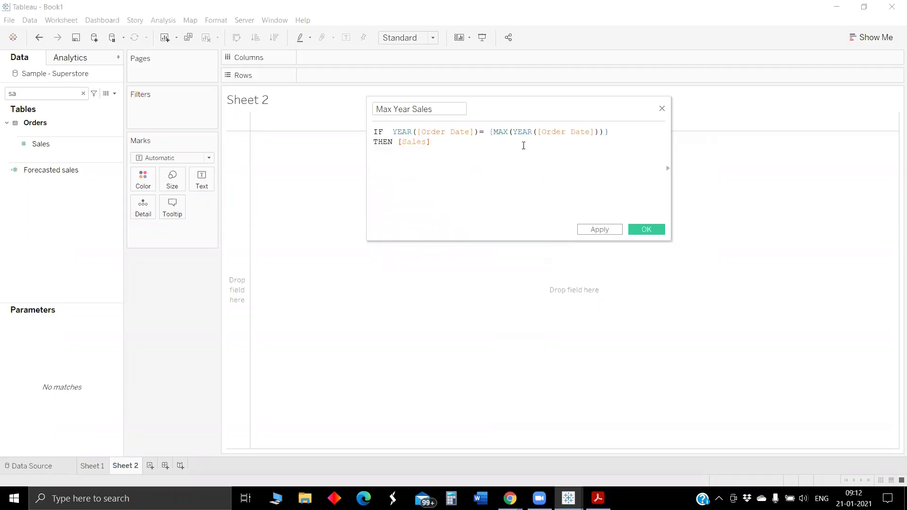
key(Return)
text(en)
key(Return)
Wrap the entire IF...END block of the Max Year Sales formula in a sum() aggregation.
text())
key(ctrl+Home)
text((sum)
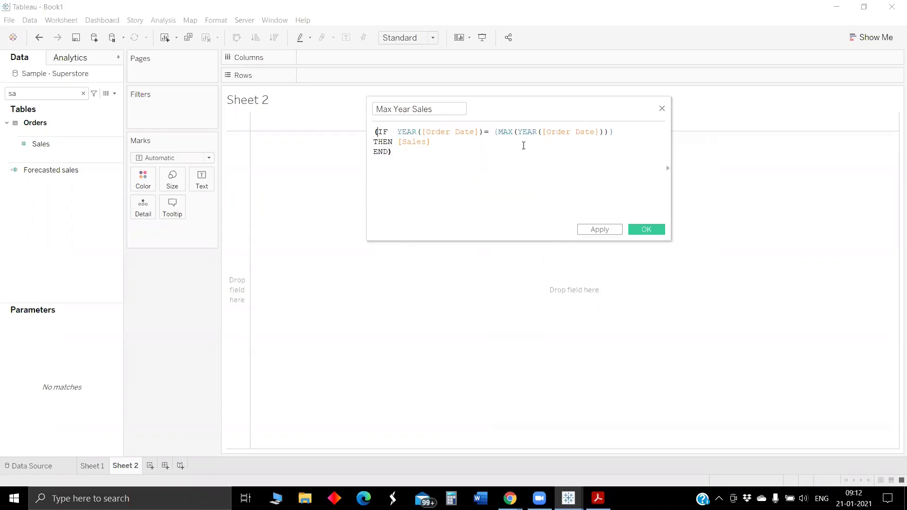
key(BackSpace)
key(BackSpace)
key(BackSpace)
text(sum)
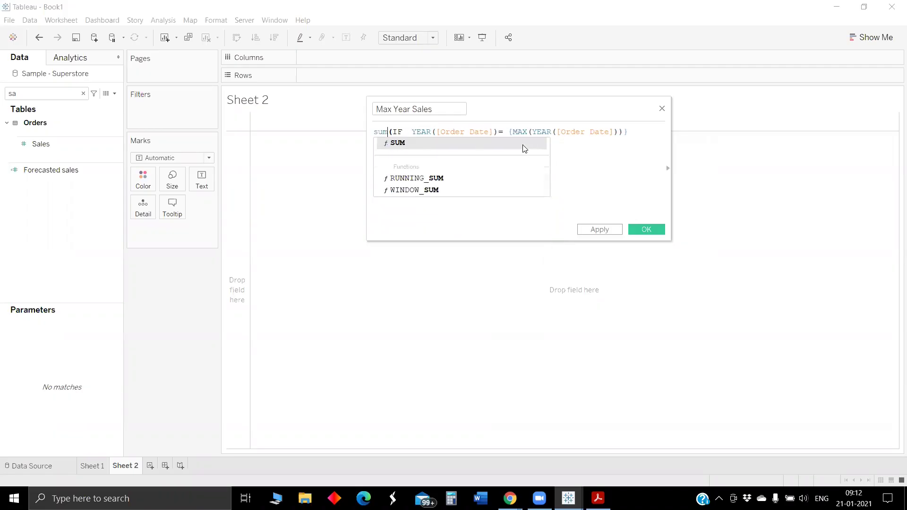
click(436, 167)
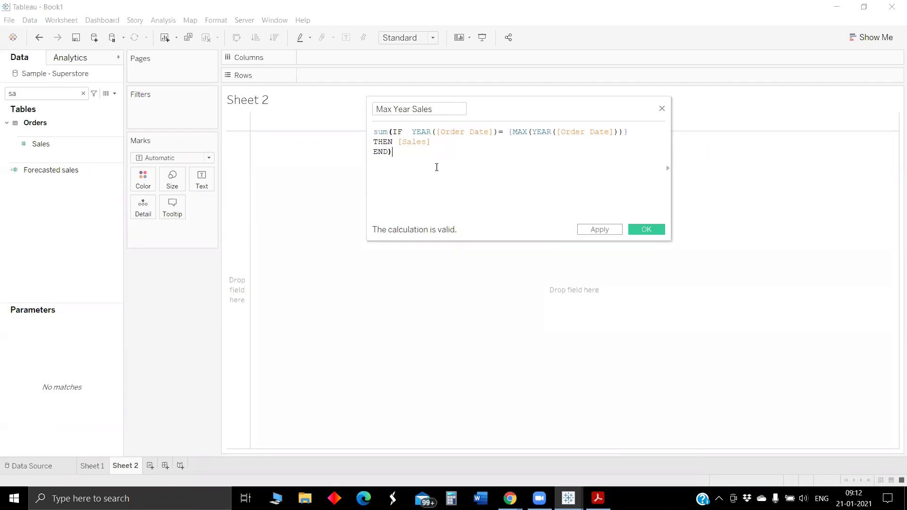
drag(399, 143, 433, 143)
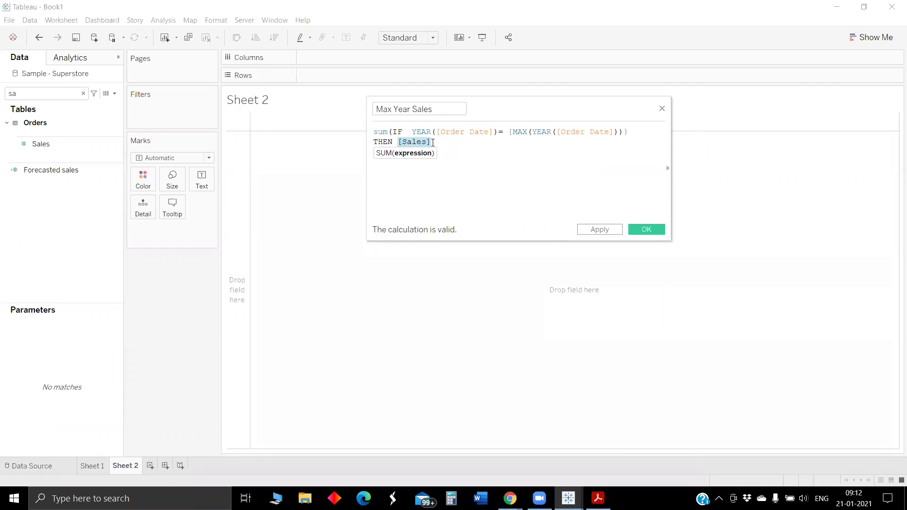
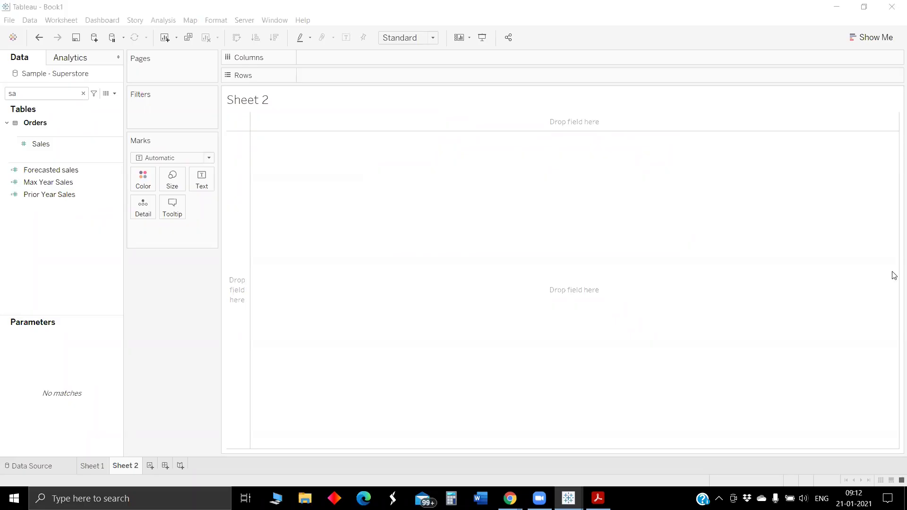
click(88, 184)
drag(81, 184, 65, 130)
click(65, 131)
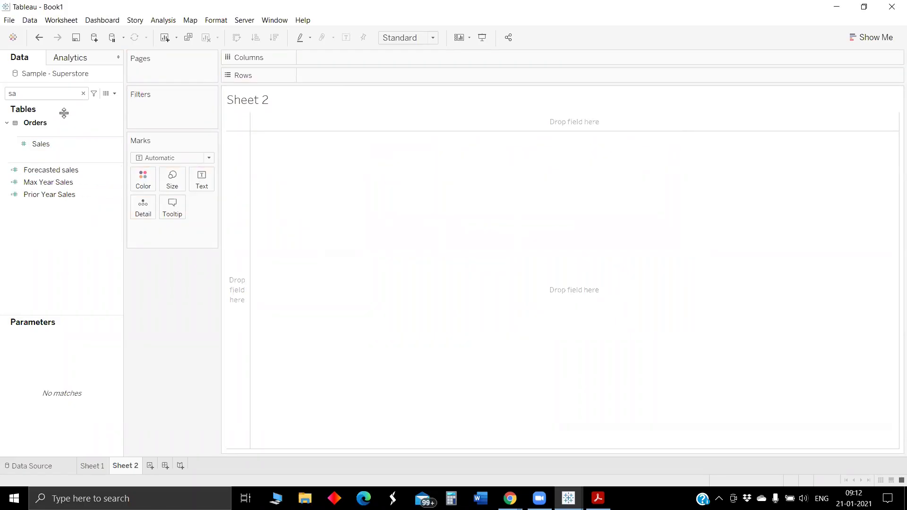
Find the Order Date field and place it on Rows as the discrete MONTH(Order Date).
click(35, 93)
key(BackSpace)
key(BackSpace)
text(mon)
key(BackSpace)
key(BackSpace)
key(BackSpace)
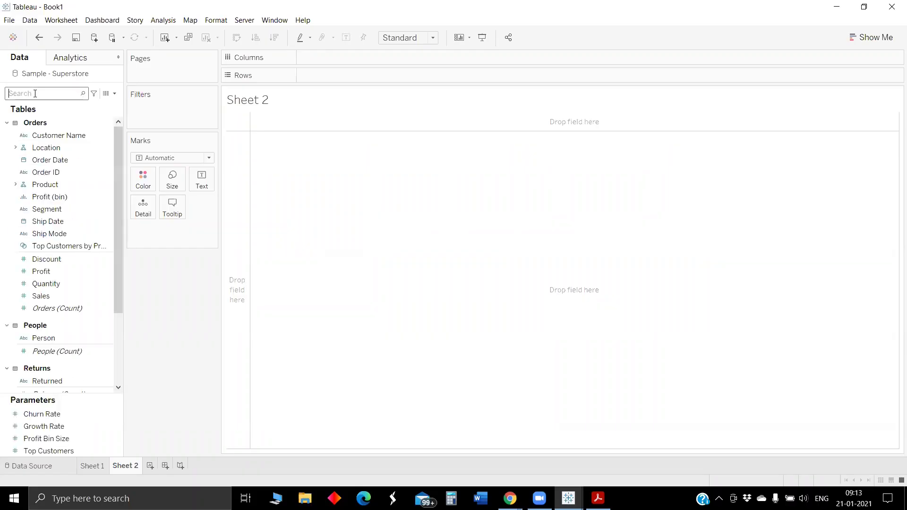
text(or)
drag(46, 136, 342, 78)
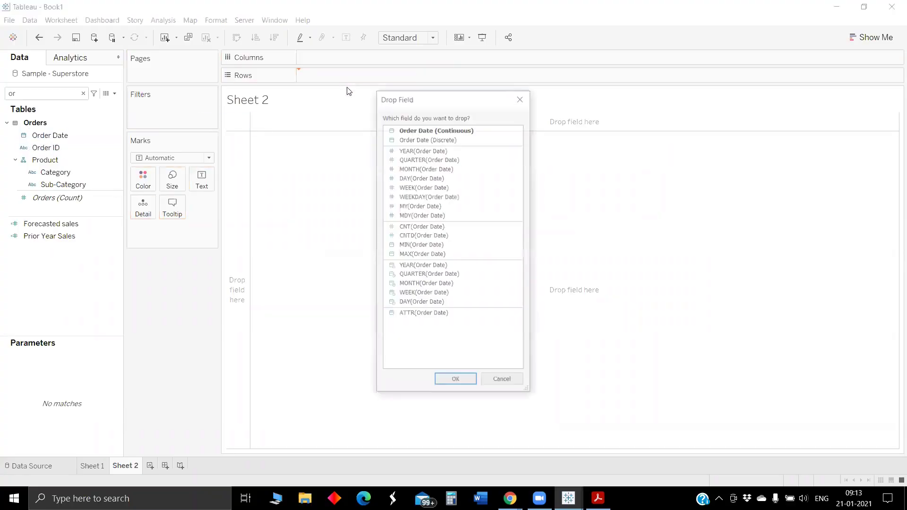
click(425, 169)
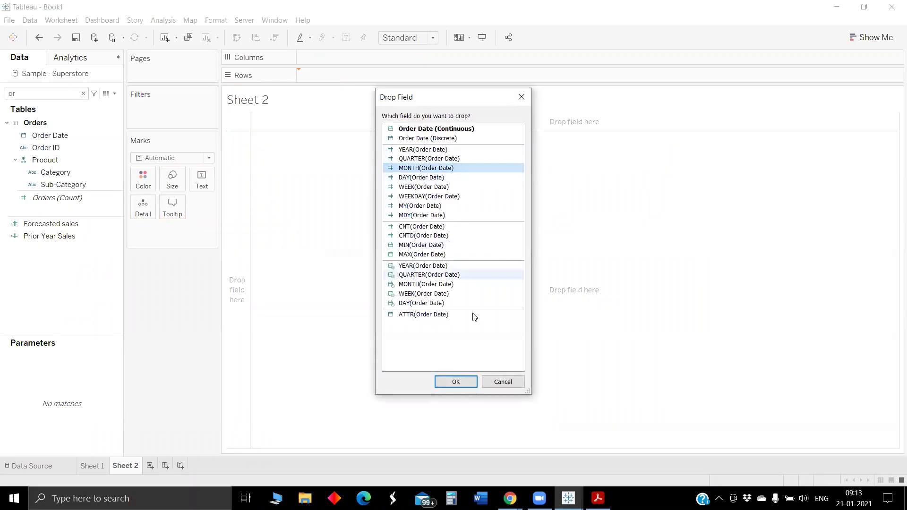
click(456, 381)
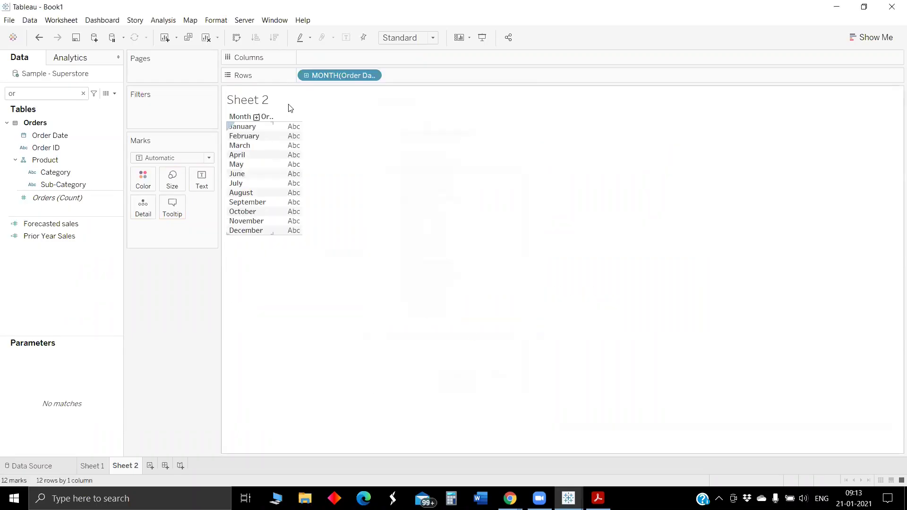
Find the Max Year Sales field, add it to Columns, and set the mark type to Bar.
click(63, 184)
click(46, 196)
click(45, 223)
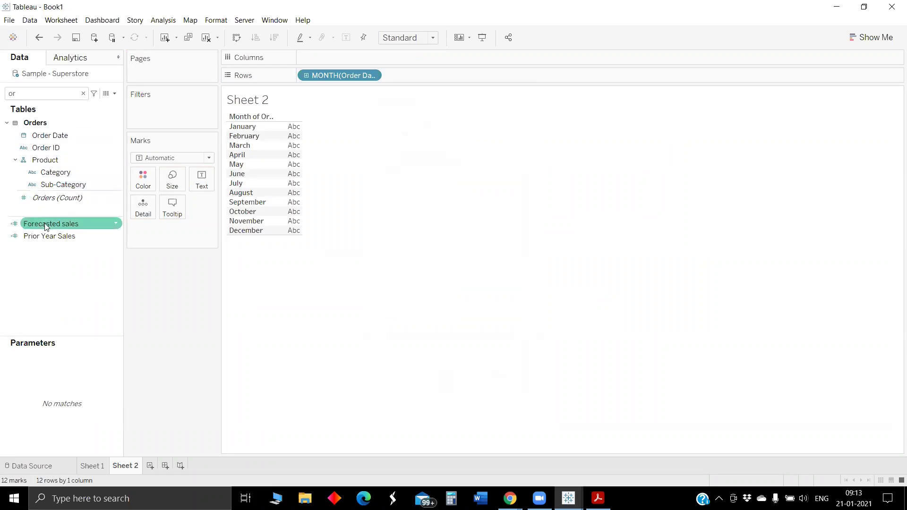
click(54, 236)
click(13, 96)
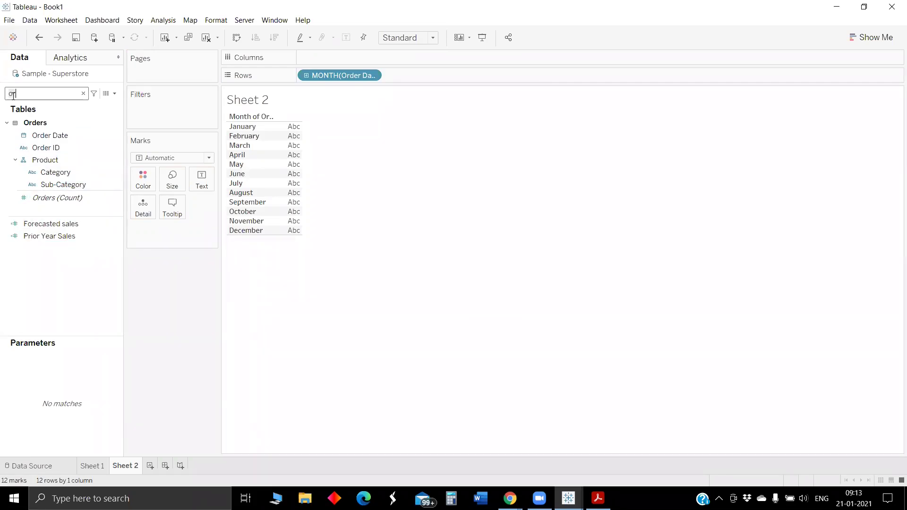
click(83, 93)
click(22, 94)
text(ma)
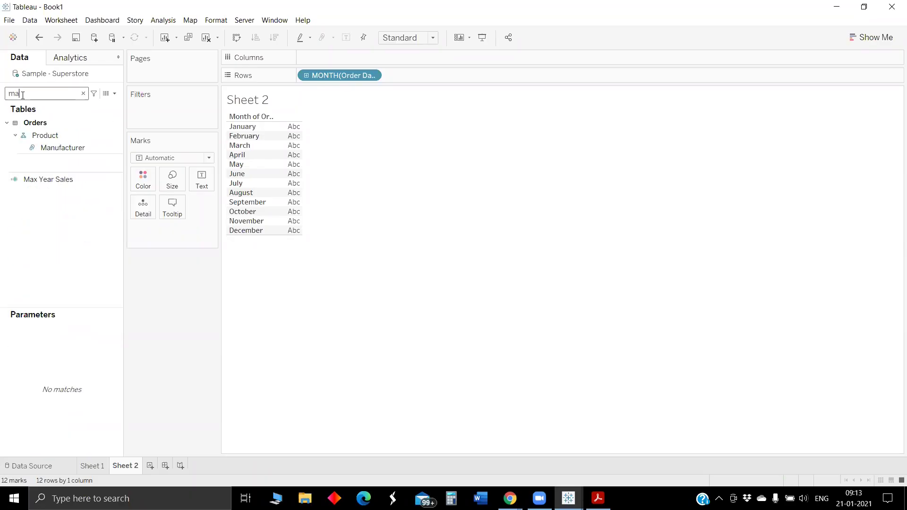
drag(44, 182, 313, 56)
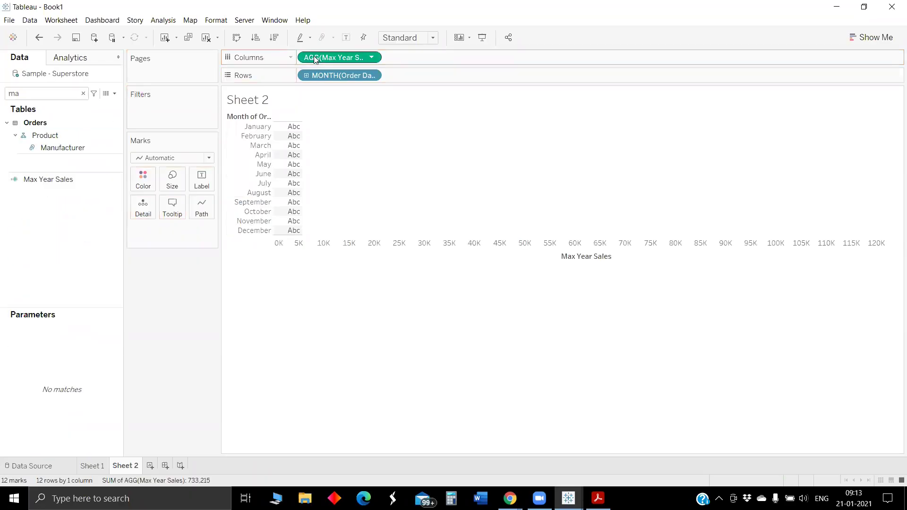
click(179, 158)
click(169, 183)
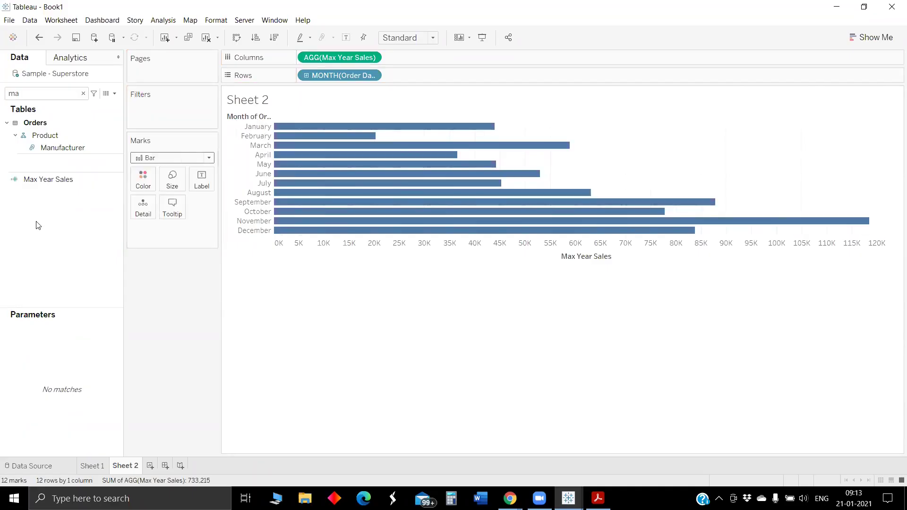
Find the Prior Year Sales field and add it to Columns after Max Year Sales.
click(41, 90)
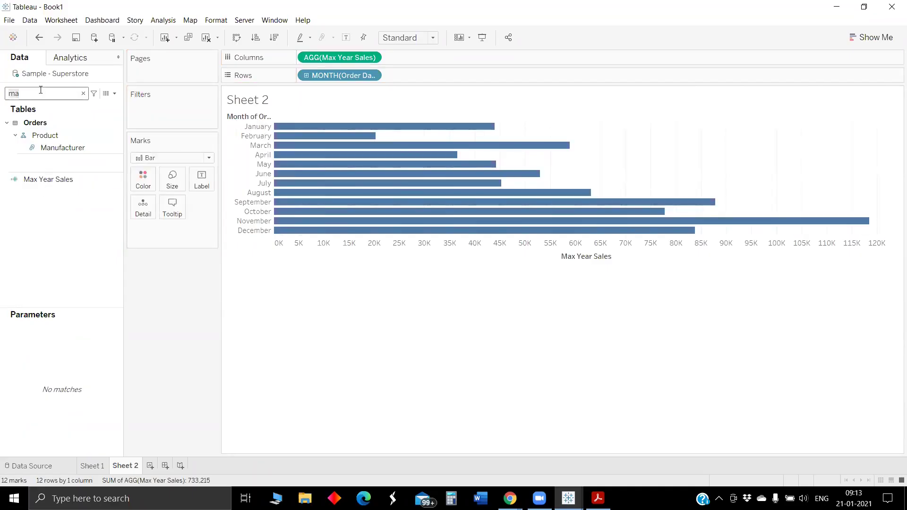
text(pr)
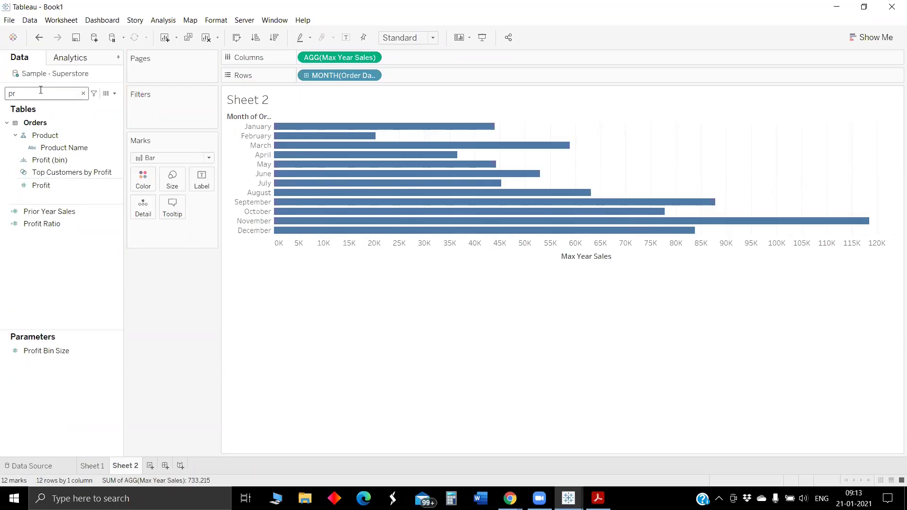
drag(51, 210, 449, 57)
Combine Prior Year Sales with Max Year Sales on a dual axis and synchronize the two axes.
double_click(454, 57)
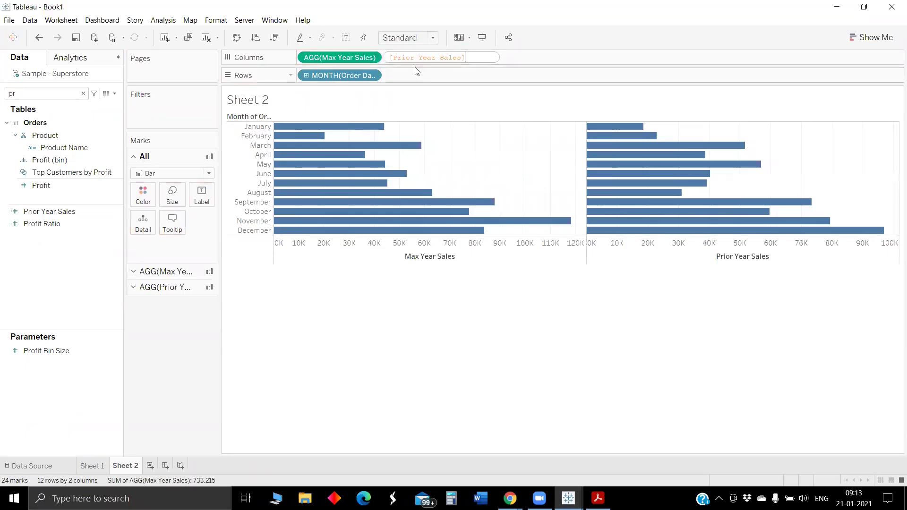
key(Return)
double_click(441, 57)
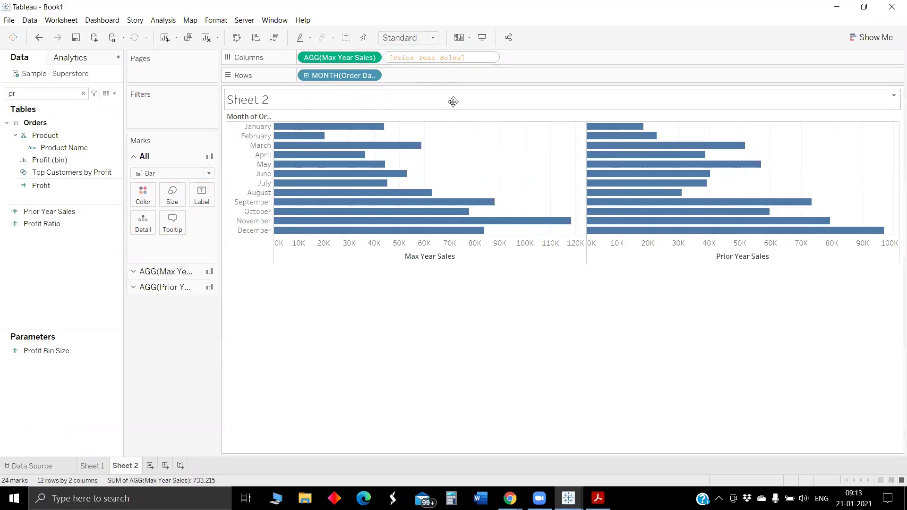
key(Return)
right_click(414, 57)
click(448, 203)
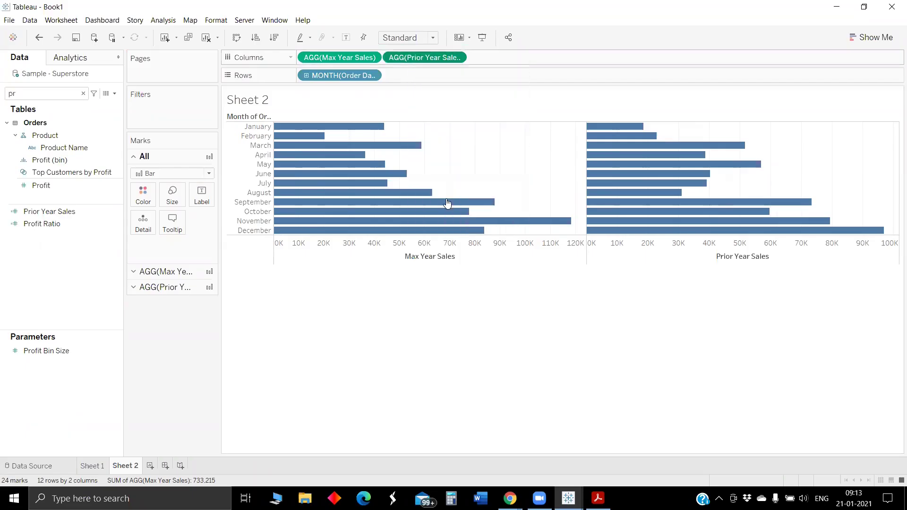
double_click(422, 58)
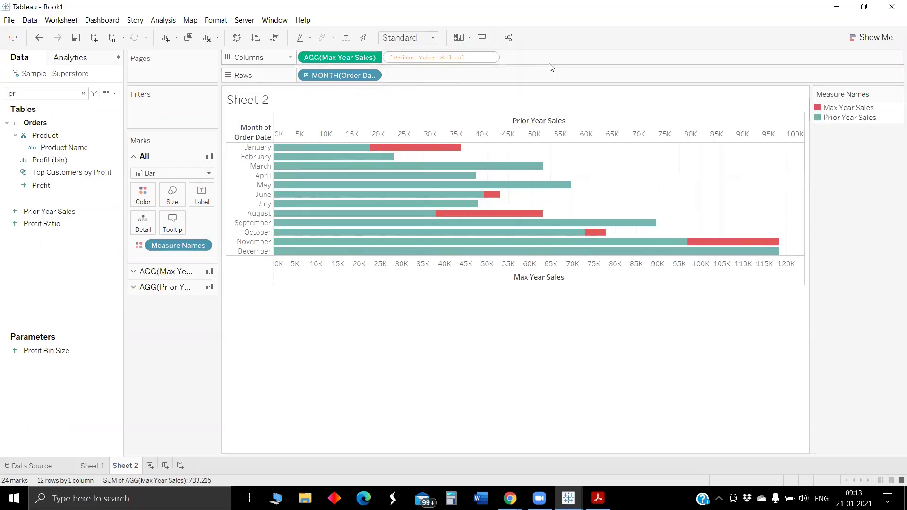
right_click(419, 60)
click(525, 70)
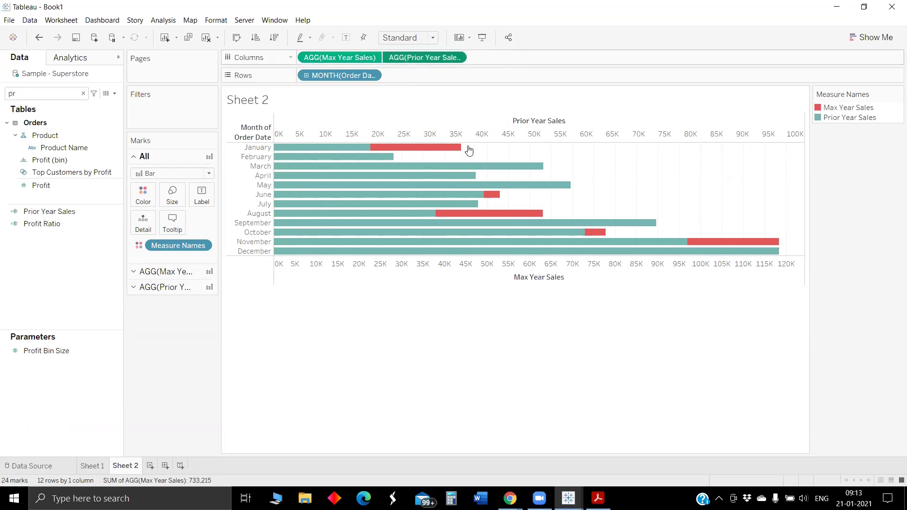
right_click(542, 265)
click(551, 316)
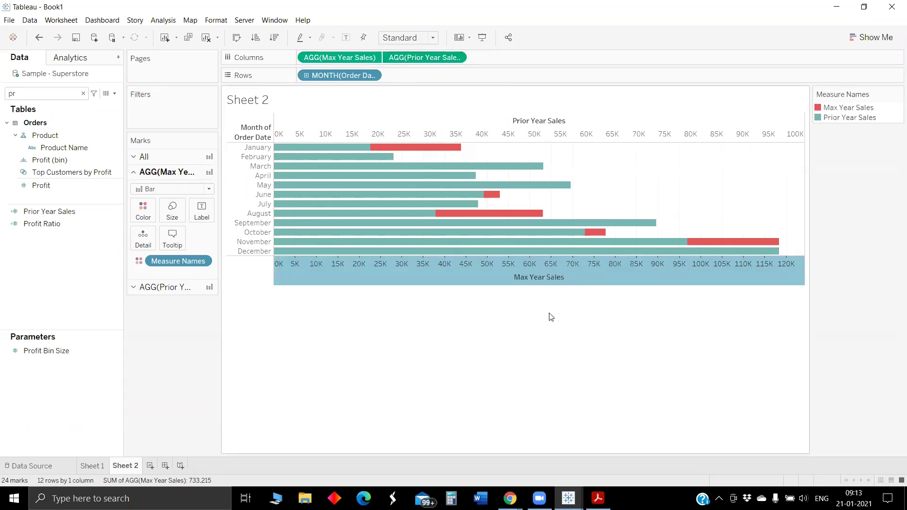
Fit the chart to Entire View and hide the header of the Prior Year Sales axis.
click(406, 37)
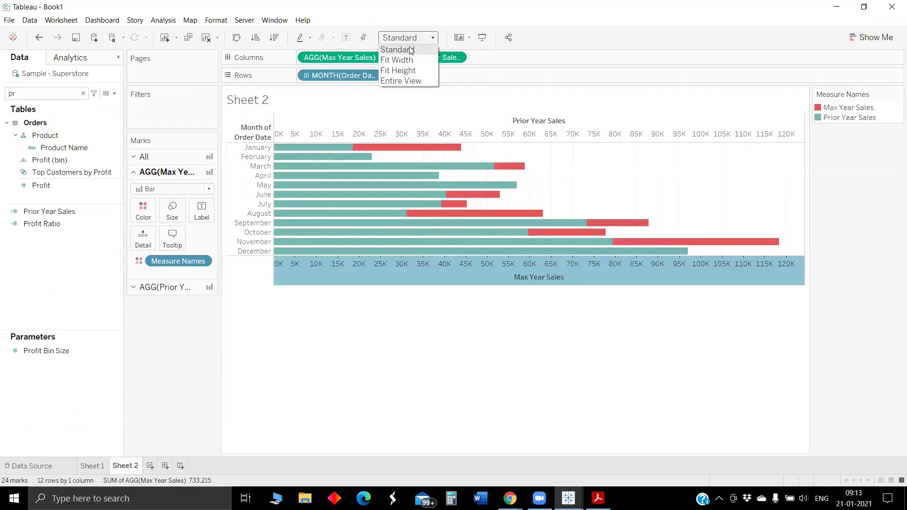
click(405, 81)
right_click(397, 135)
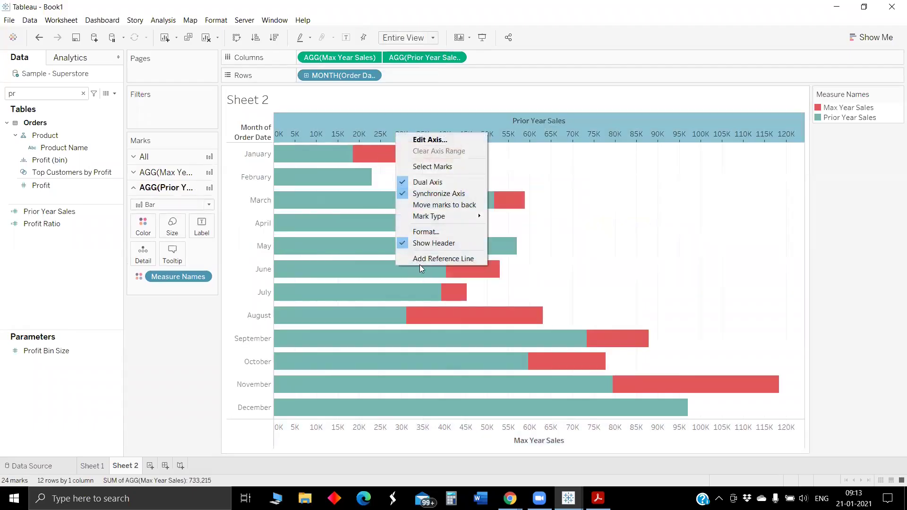
click(431, 243)
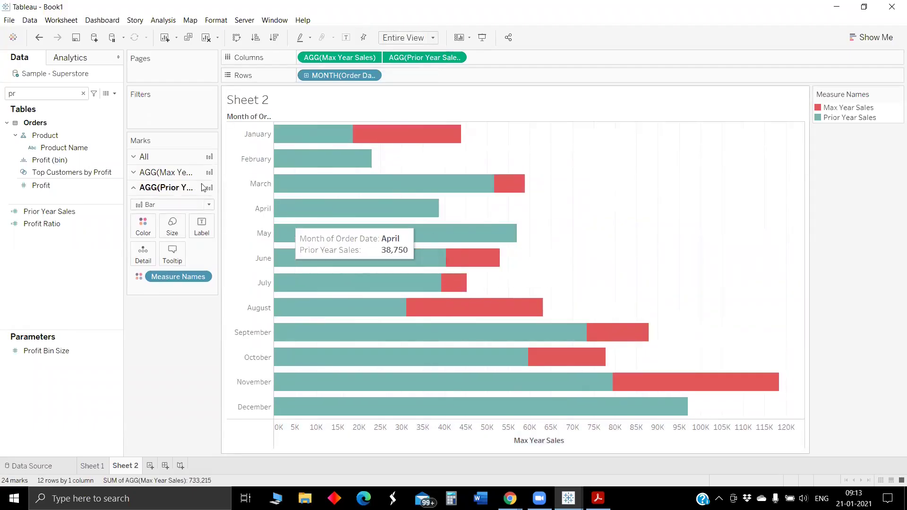
Reduce the size of the Max Year Sales bars so they are thinner than the Prior Year Sales bars.
click(180, 172)
click(172, 209)
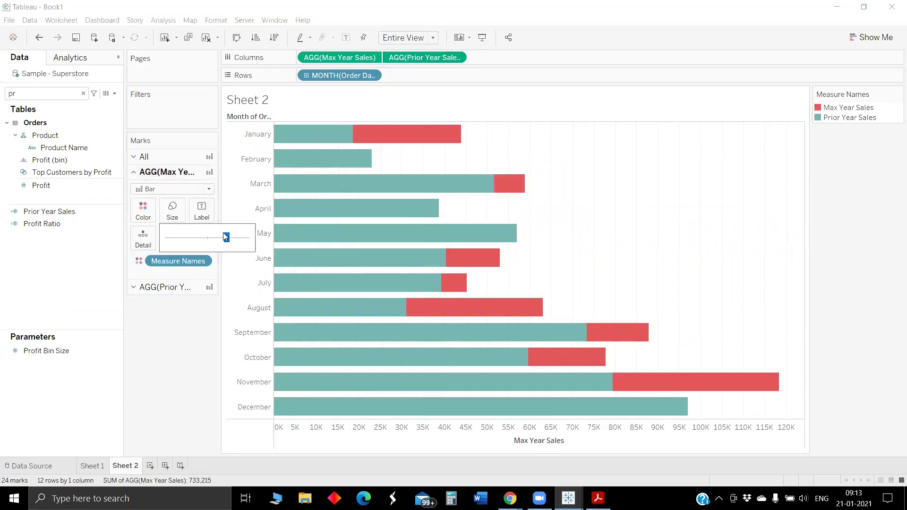
drag(195, 234, 196, 234)
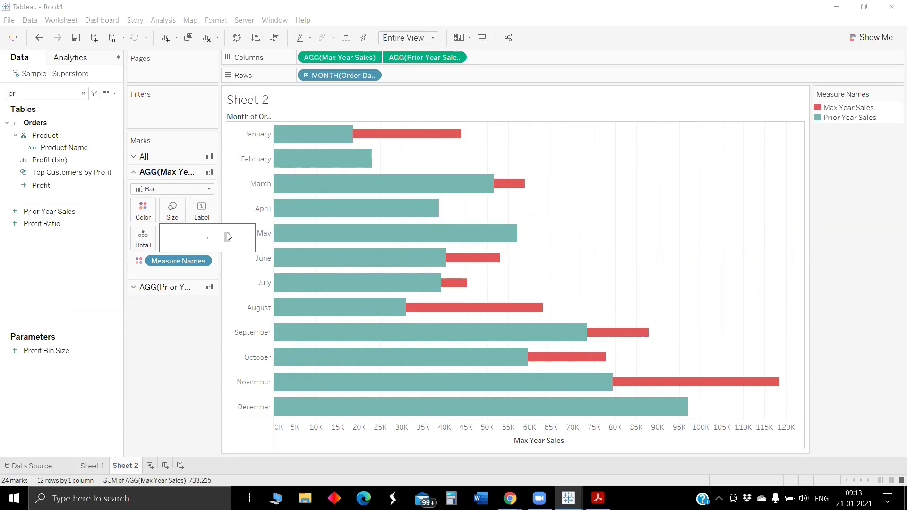
click(227, 235)
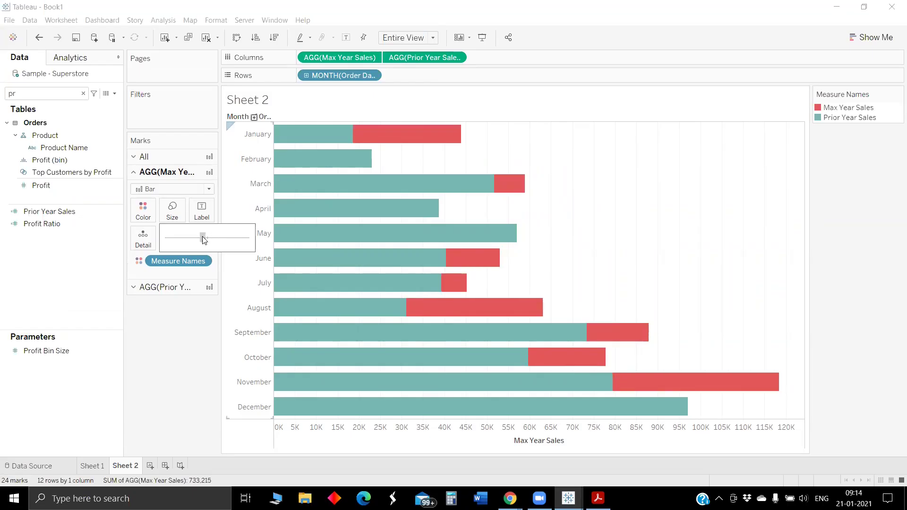
drag(204, 240, 202, 236)
drag(352, 61, 422, 56)
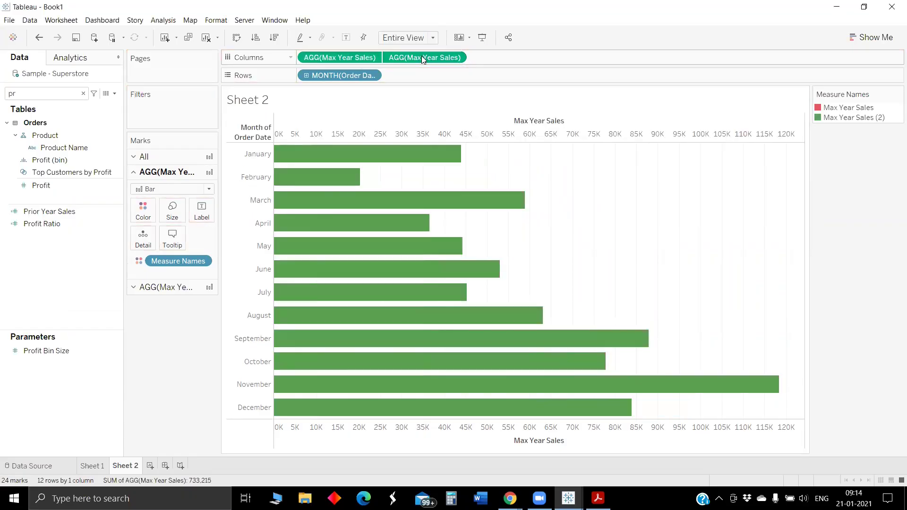
click(177, 212)
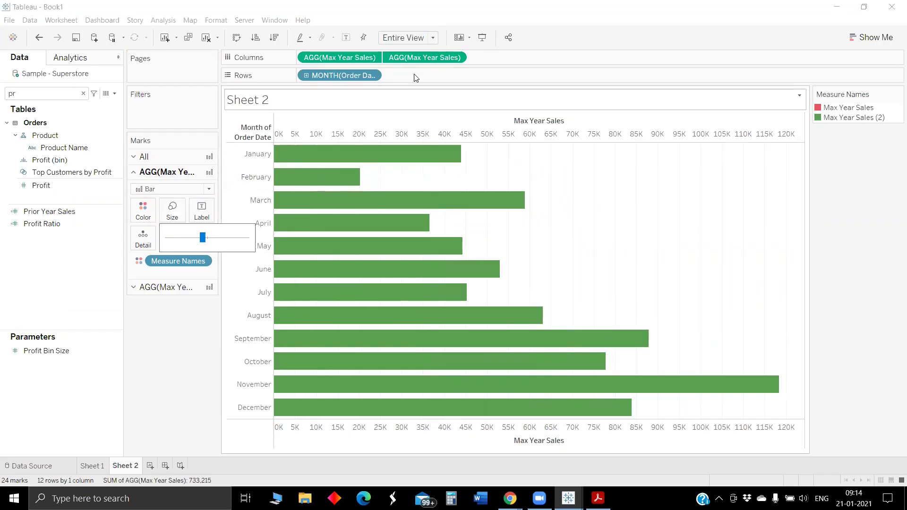
click(492, 58)
key(ctrl+z)
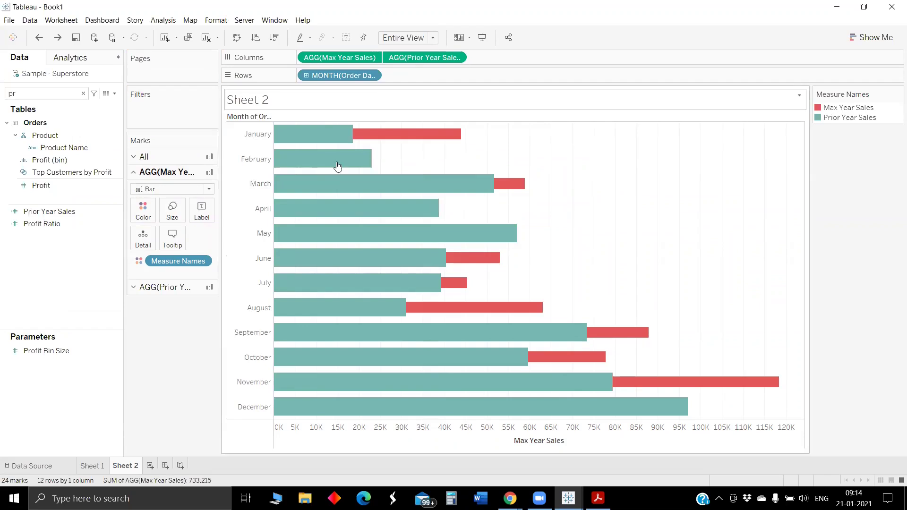
Reduce the size of the Prior Year Sales bars so they become thin inner bars.
click(174, 286)
click(172, 226)
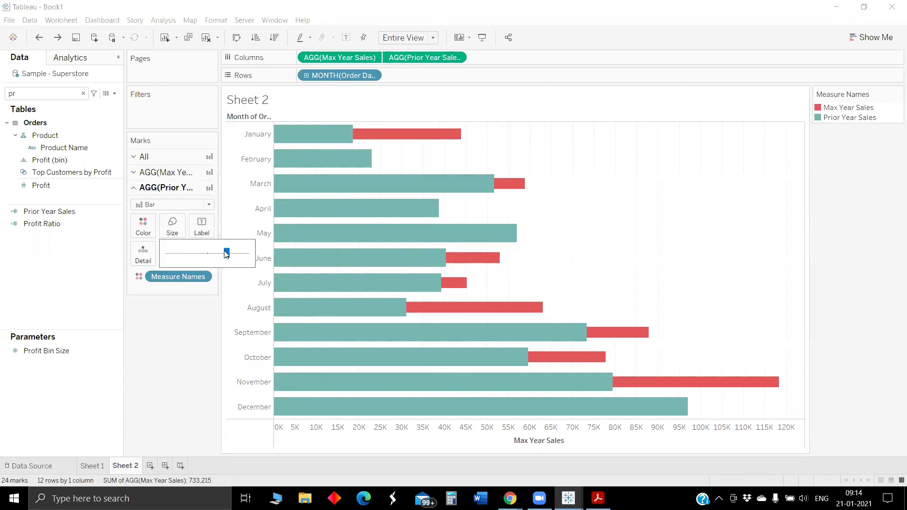
drag(193, 258, 187, 259)
Increase the size of the Max Year Sales bars so they are wider than the Prior Year Sales bars.
click(182, 172)
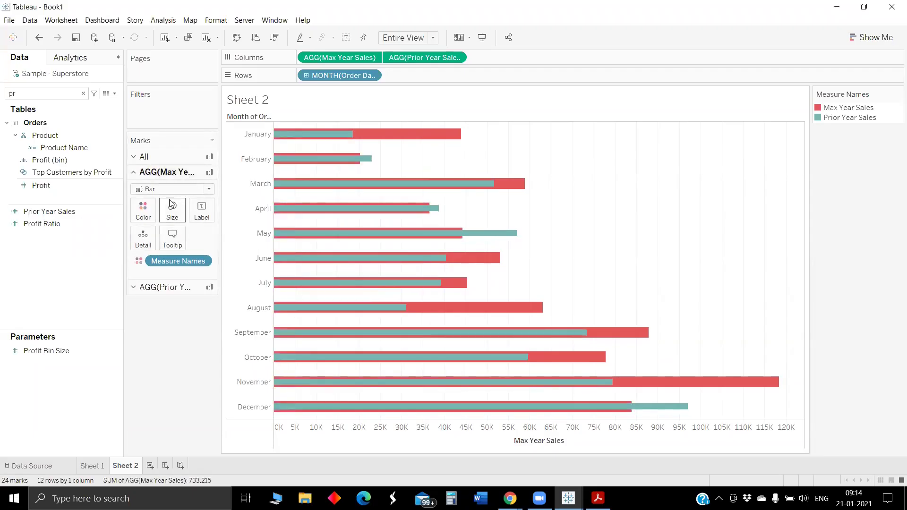
click(172, 209)
click(229, 237)
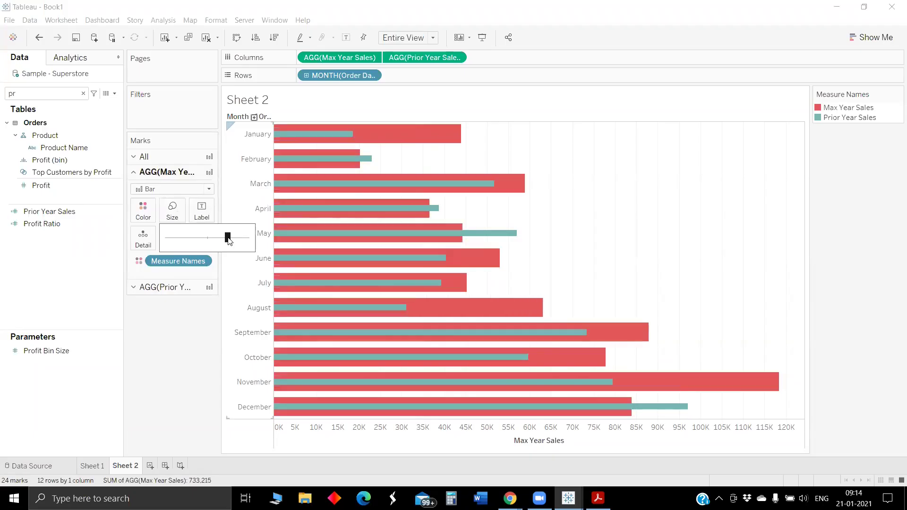
drag(224, 241, 221, 237)
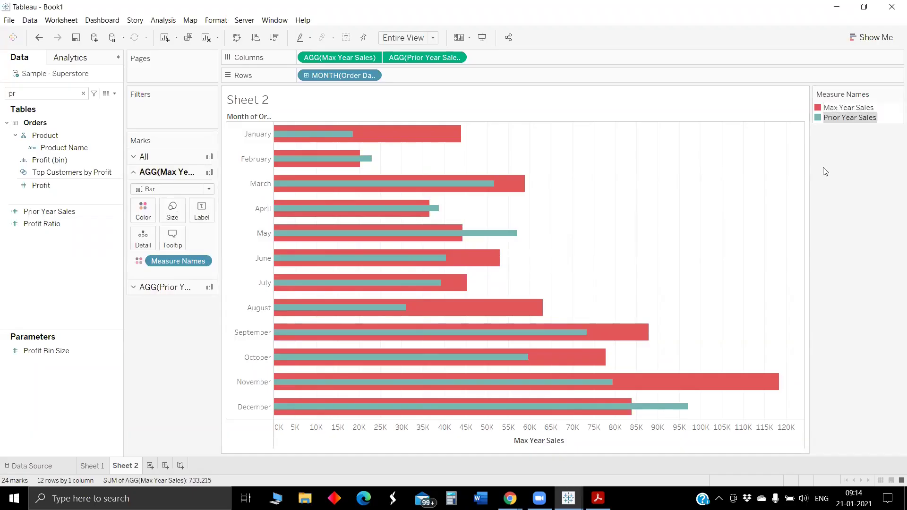
right_click(617, 253)
click(635, 307)
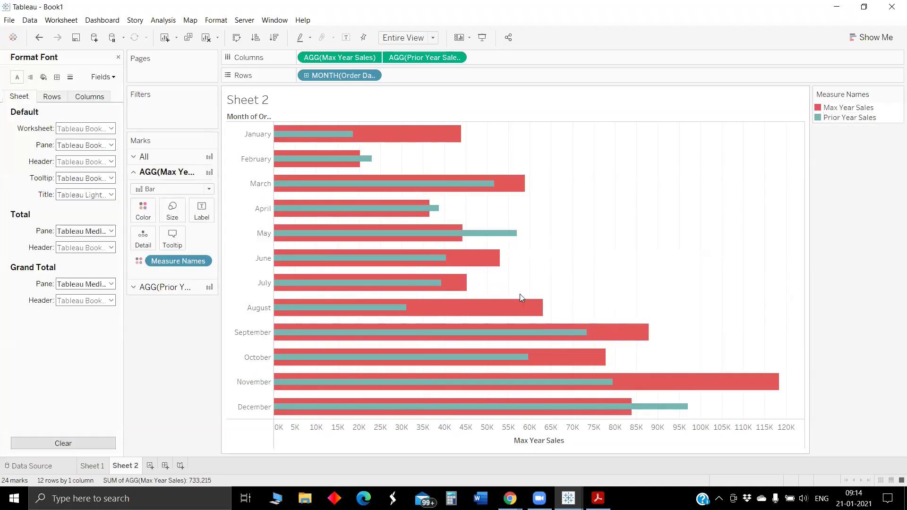
click(70, 78)
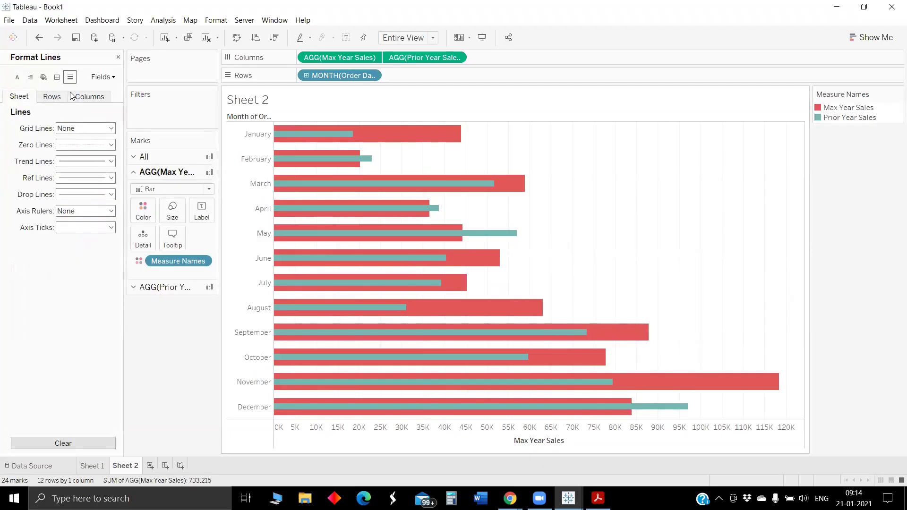
click(82, 145)
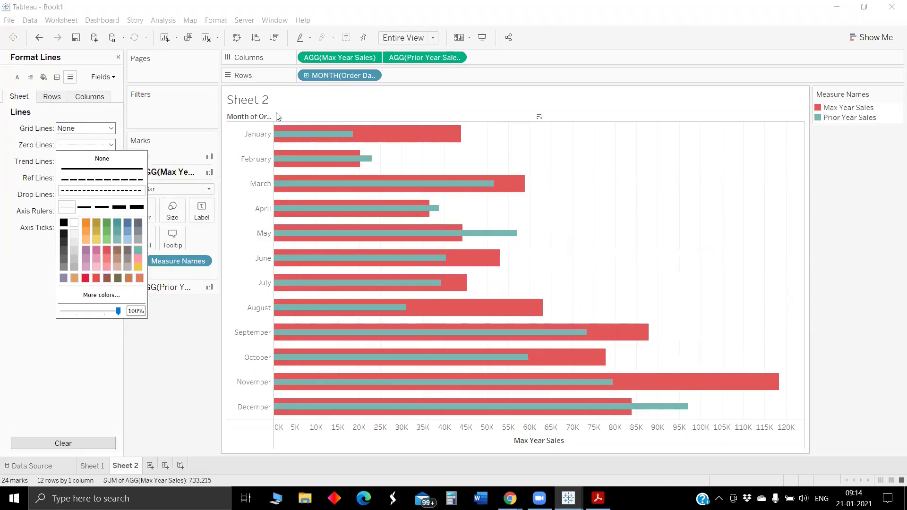
Hide the Month of Order Date field label for the chart's rows.
right_click(247, 118)
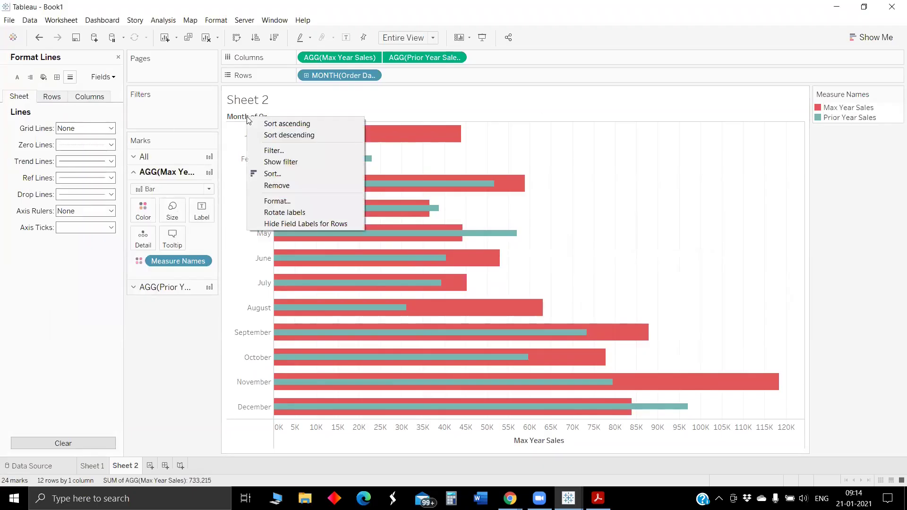
click(291, 223)
In the border formatting for rows, set the Grand Total pane and Row Divider pane borders to None.
right_click(576, 196)
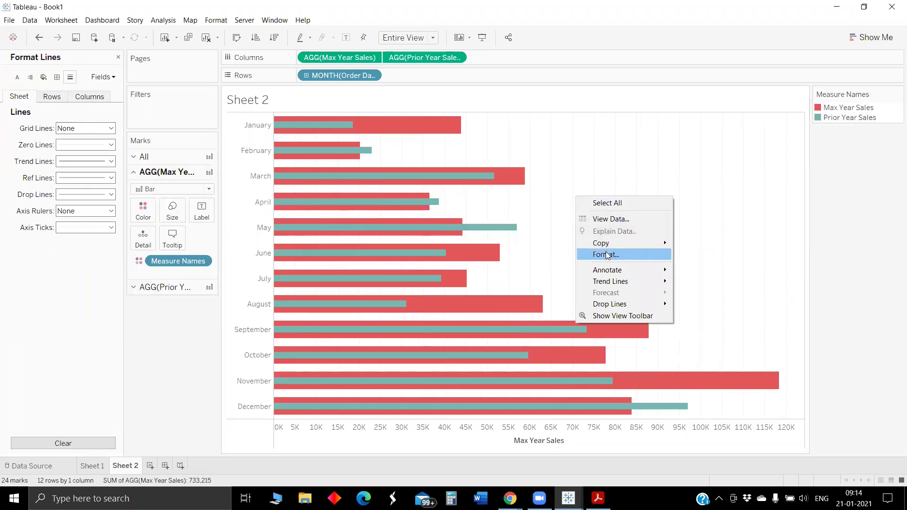
click(607, 254)
click(57, 77)
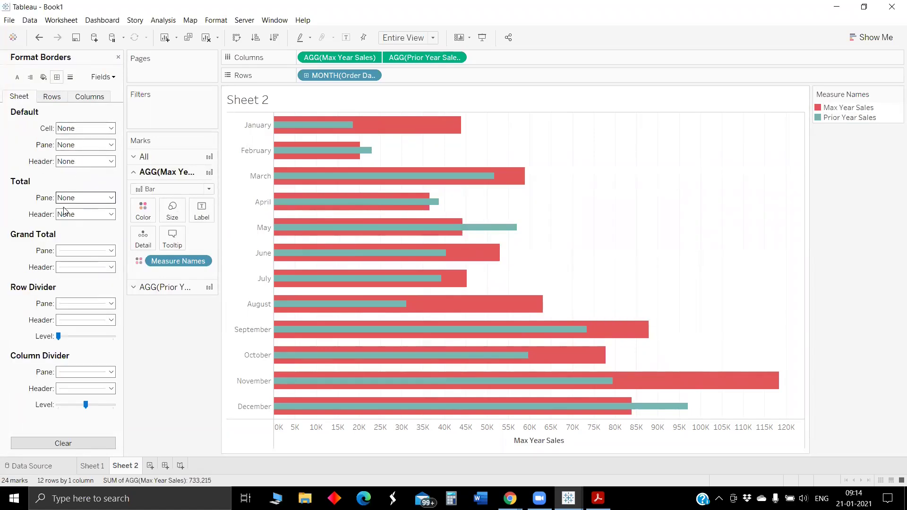
click(52, 97)
click(74, 253)
click(99, 264)
click(192, 333)
click(68, 307)
click(99, 318)
click(172, 340)
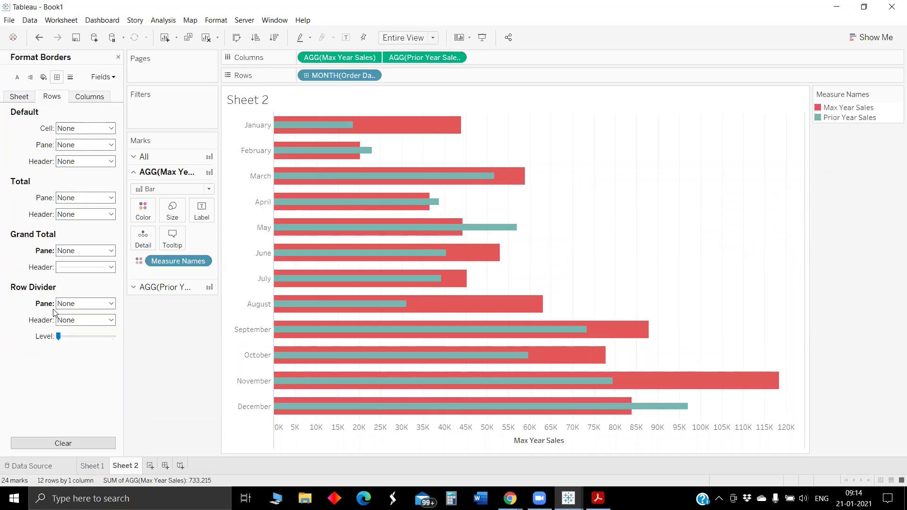
Set the sheet-level Grand Total pane and header borders to None.
click(81, 267)
click(19, 96)
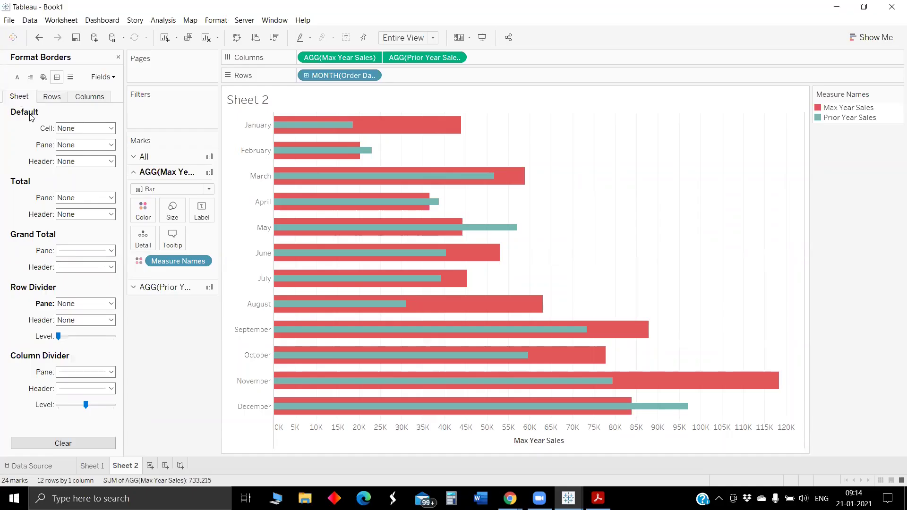
click(79, 254)
click(102, 264)
click(85, 267)
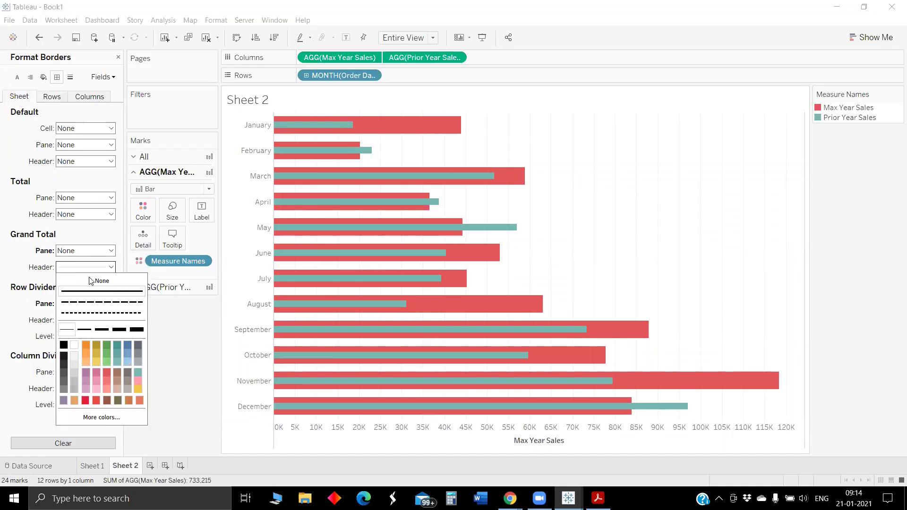
click(114, 280)
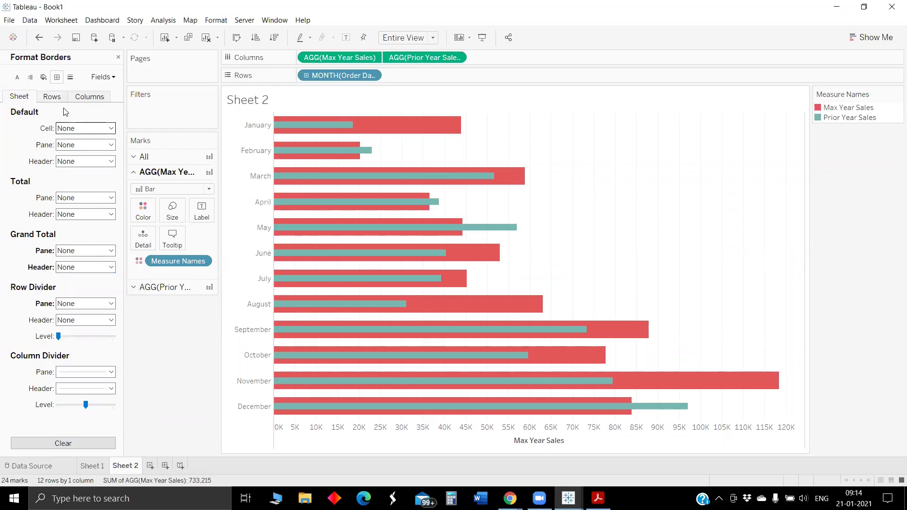
Set the Column Divider pane border to None in the border formatting for columns.
click(51, 100)
click(87, 96)
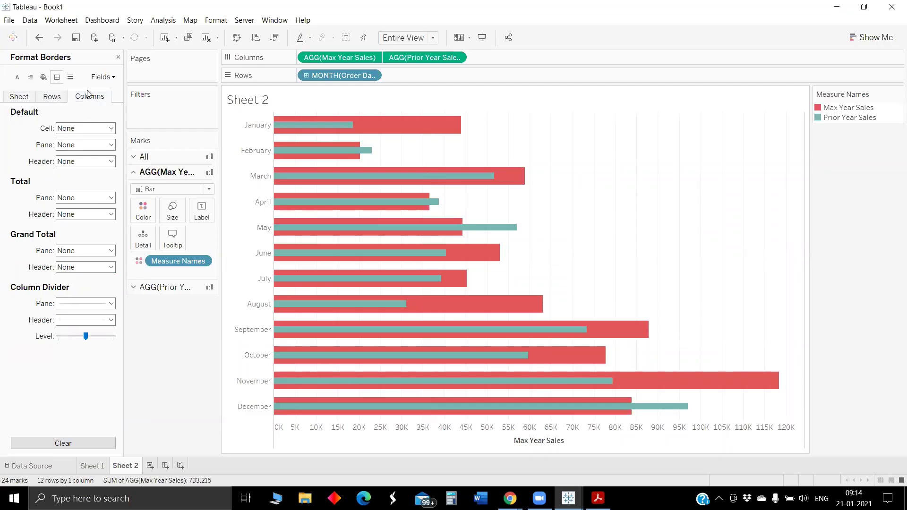
click(82, 300)
click(98, 315)
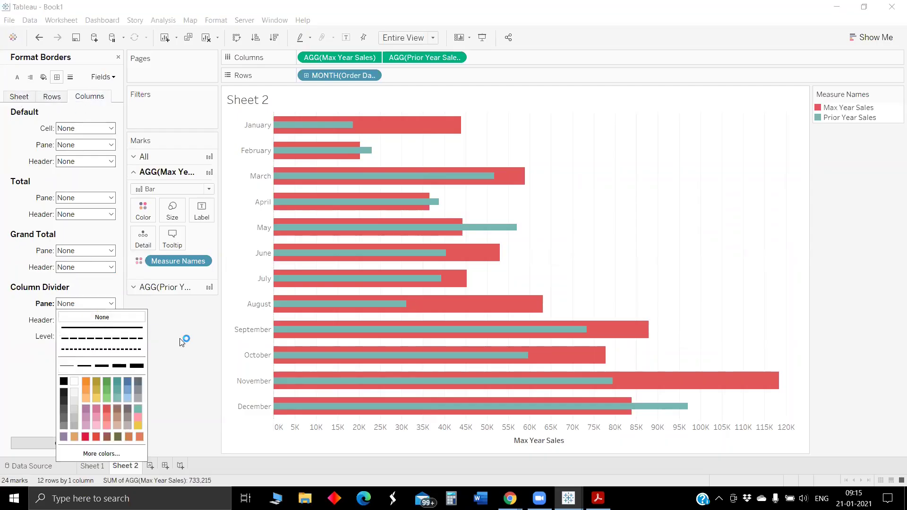
Remove the chart's vertical grid lines by setting the column Grid Lines to None.
click(71, 77)
click(78, 125)
click(97, 140)
click(53, 97)
click(21, 97)
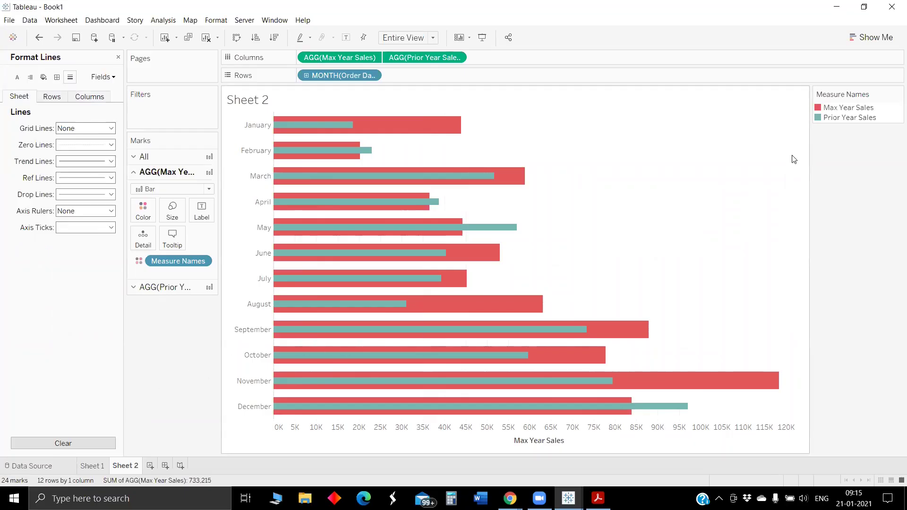
Color Max Year Sales blue and Prior Year Sales orange, and apply the colors to the chart.
double_click(825, 108)
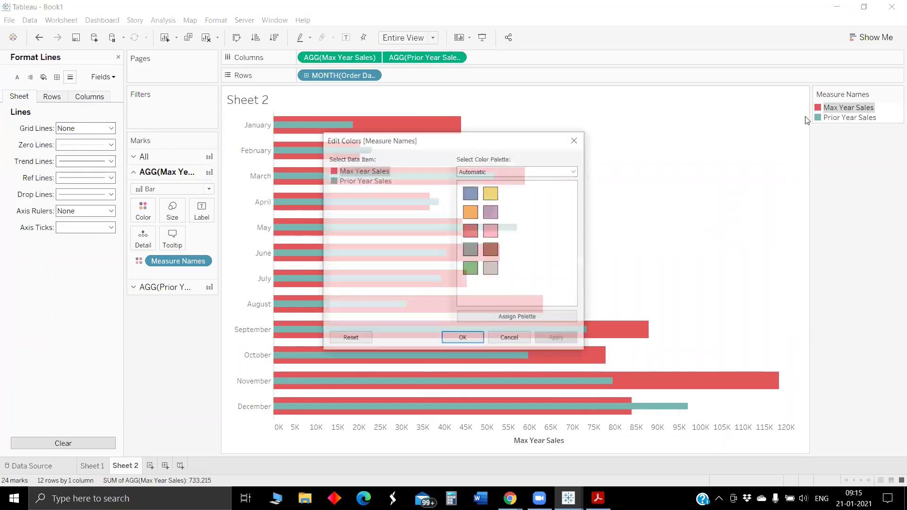
click(474, 191)
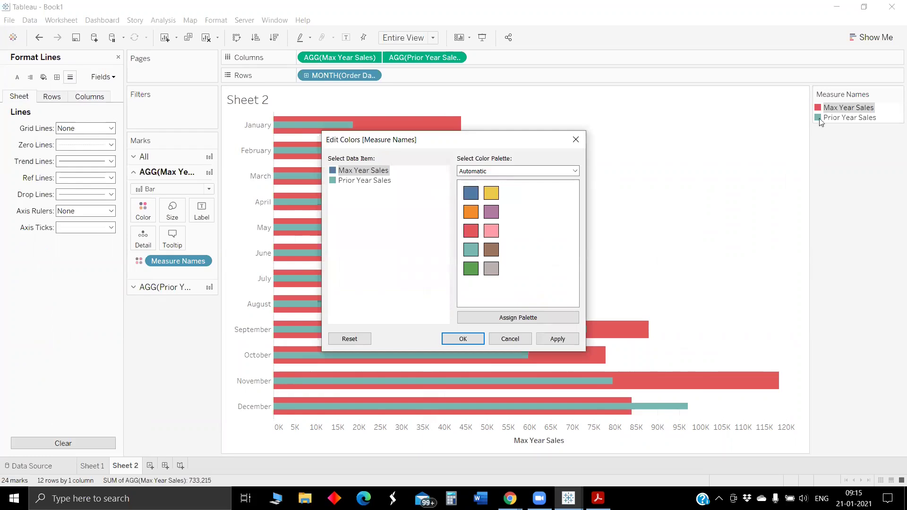
click(343, 178)
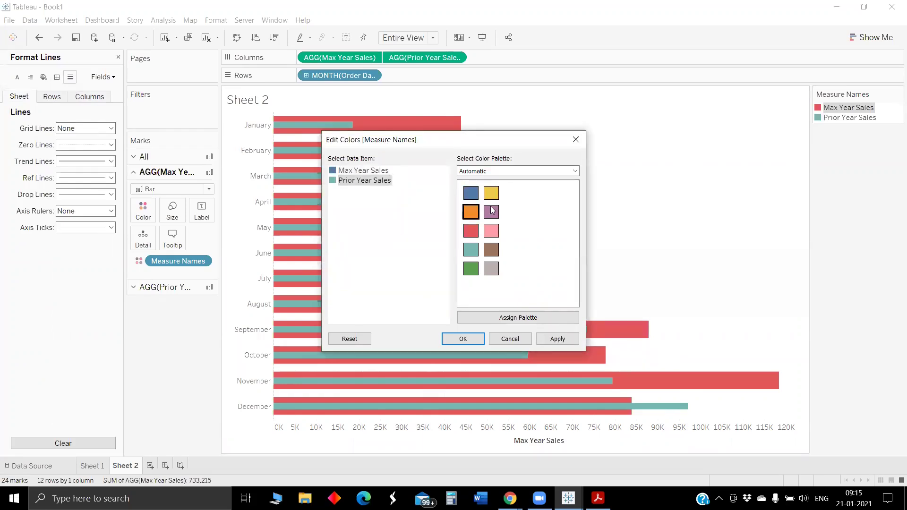
click(557, 339)
click(461, 339)
Rename Sheet 2 as "1. Dual Axis chart".
double_click(130, 466)
text(1)
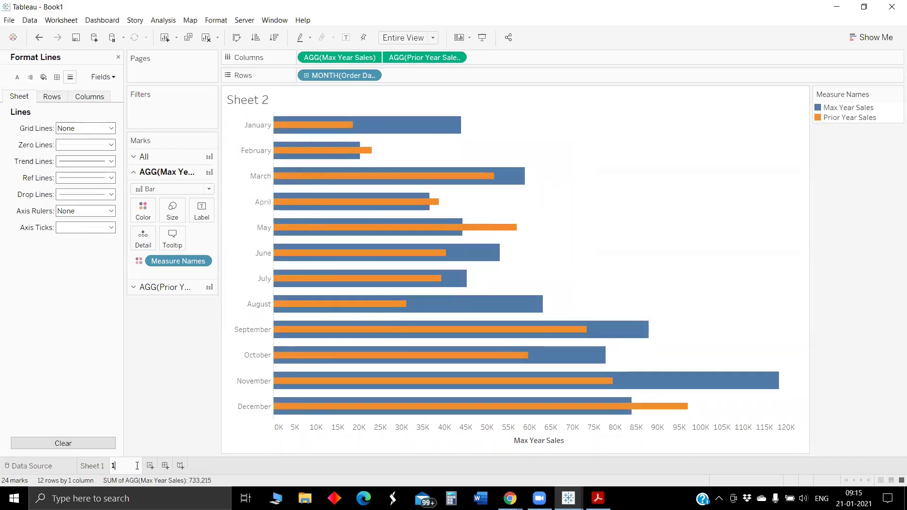
text(. Dual Axis chart)
key(Return)
Add a new worksheet and name it "2. ndex Bullrt Chart".
click(182, 466)
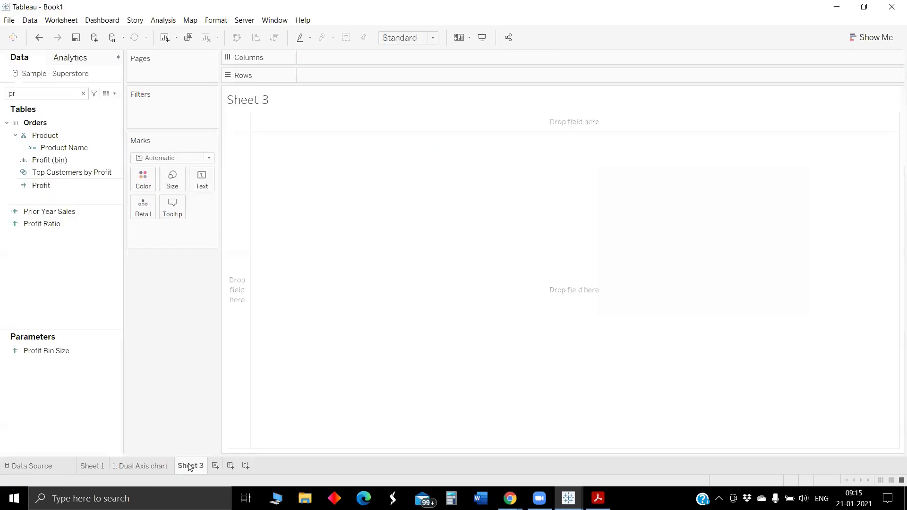
double_click(192, 467)
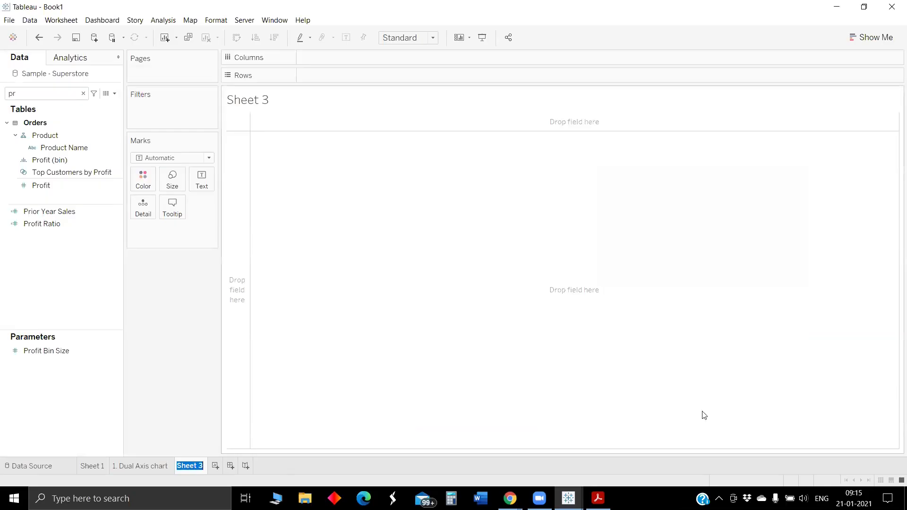
text(2. ndex)
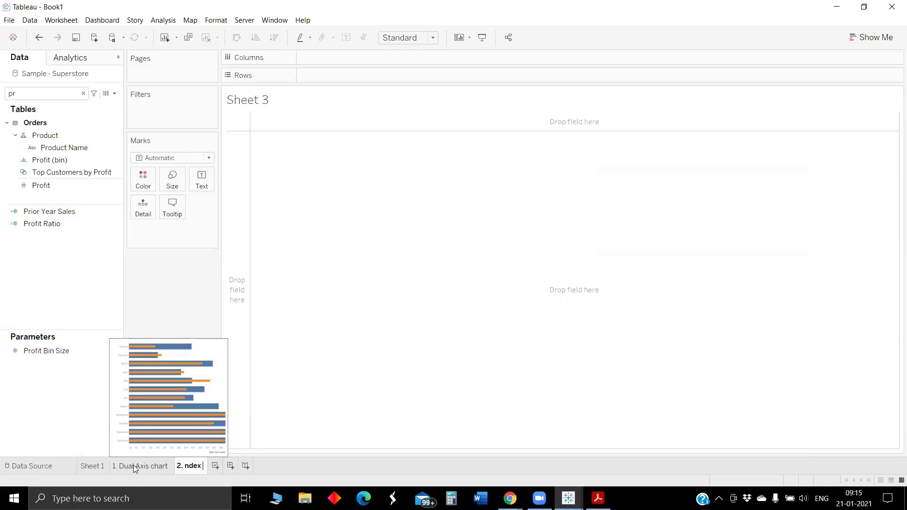
text( Bullrt Chart)
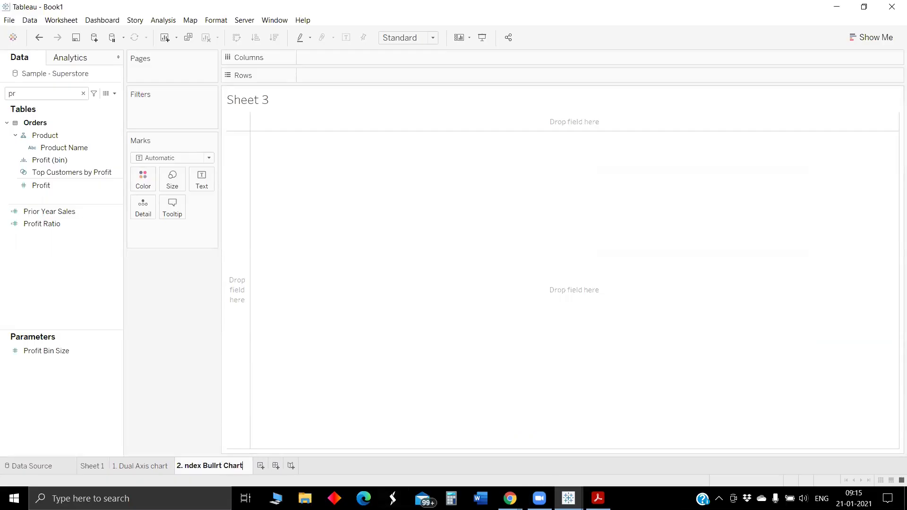
key(Return)
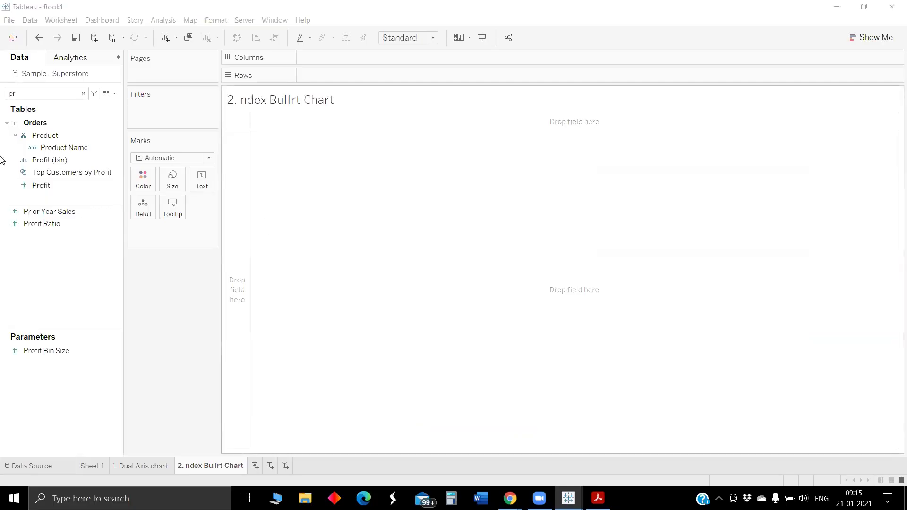
Correct the spelling of the new worksheet's name to "2. Index Bullet Chart".
double_click(186, 468)
click(188, 466)
text(I)
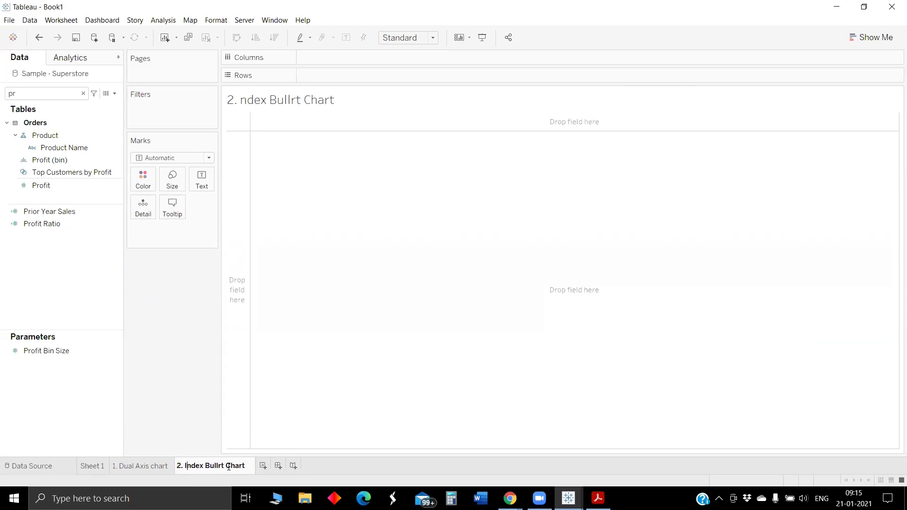
click(221, 467)
key(BackSpace)
key(BackSpace)
text(et)
key(Return)
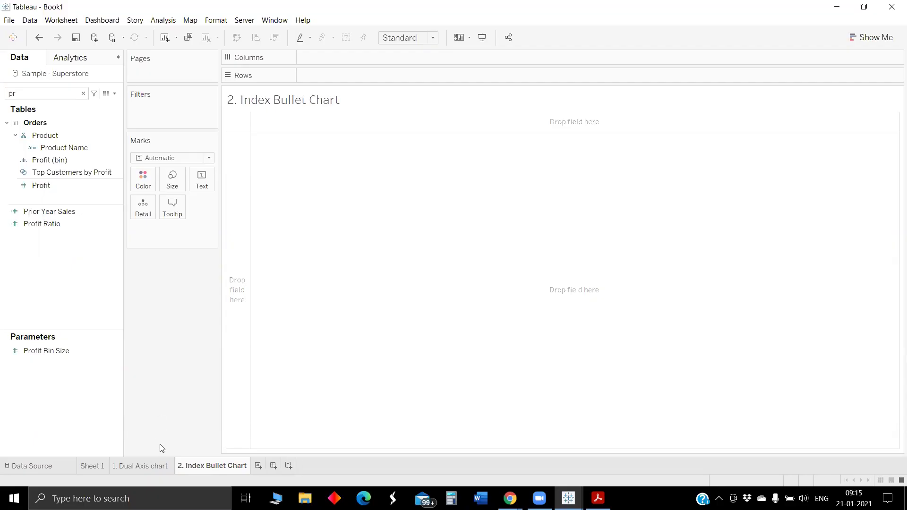
Search the fields for "or" and add Order Date to Columns as the discrete MONTH(Order Date).
click(40, 94)
key(BackSpace)
key(BackSpace)
text(or)
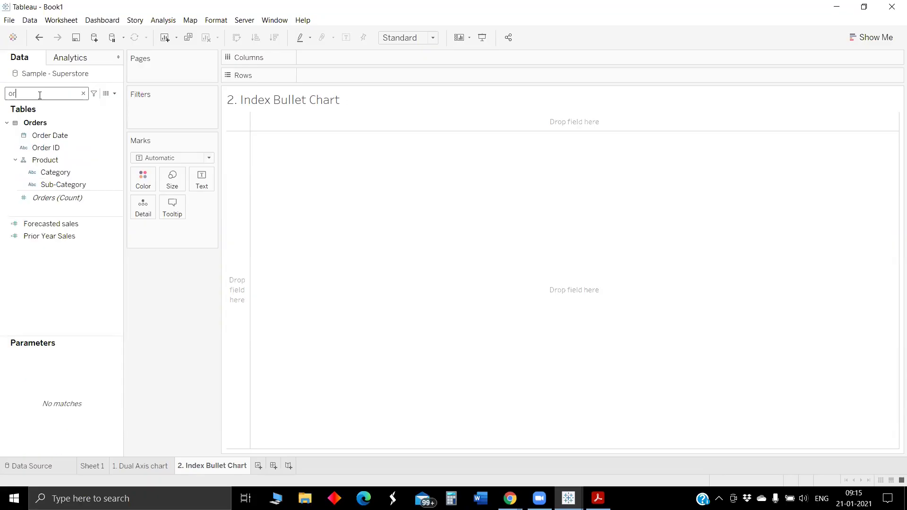
click(61, 137)
drag(61, 138, 345, 56)
click(425, 168)
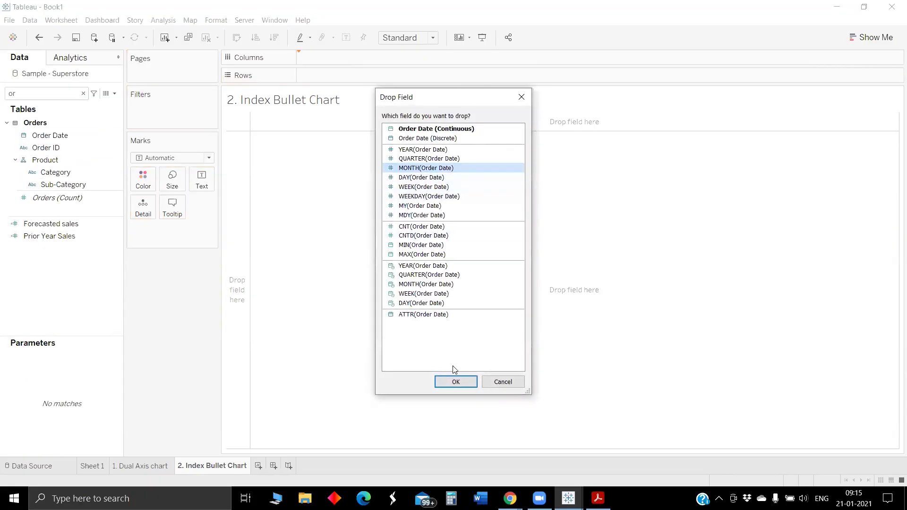
click(454, 383)
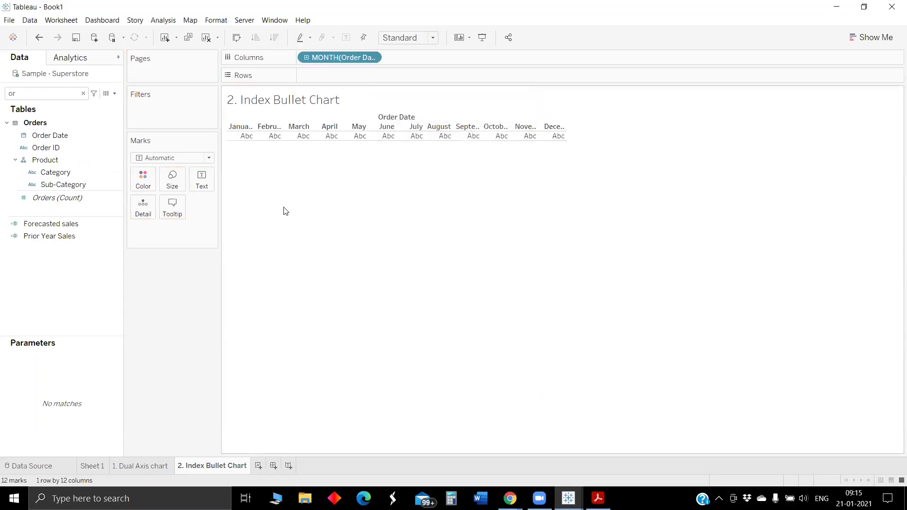
Move MONTH(Order Date) to Rows, and add Max Year Sales and Prior Year Sales to Columns after searching the fields for "sal".
drag(341, 56, 283, 267)
click(25, 94)
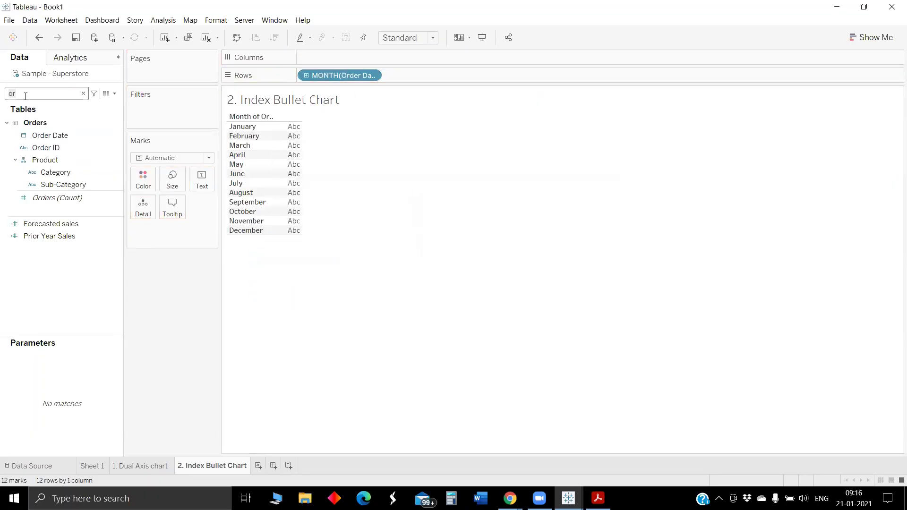
key(BackSpace)
key(BackSpace)
text(sal)
drag(48, 182, 340, 58)
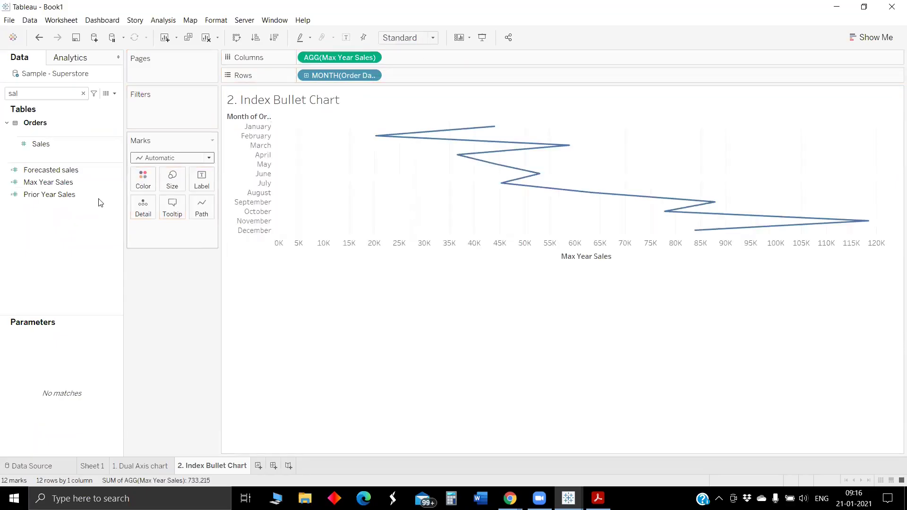
drag(447, 60, 448, 59)
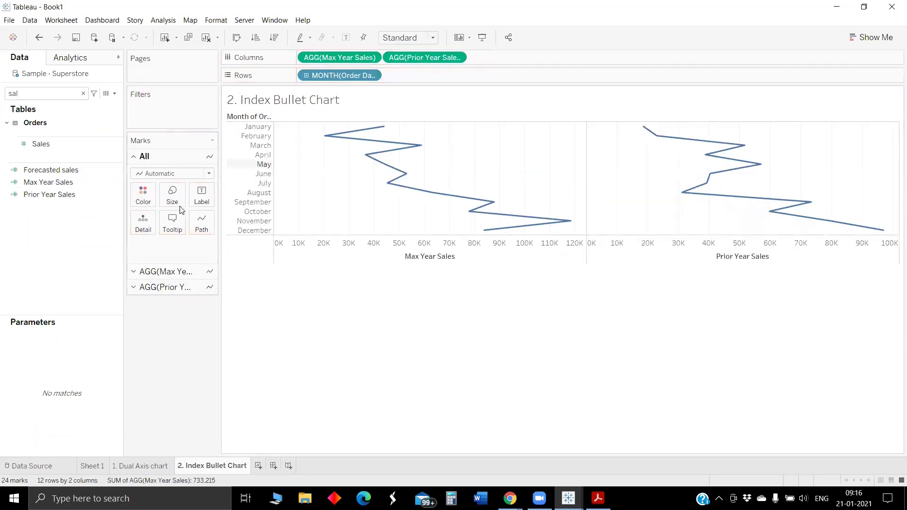
Set the mark type to Bar for Max Year Sales and to Gantt Bar for Prior Year Sales.
click(161, 272)
click(163, 190)
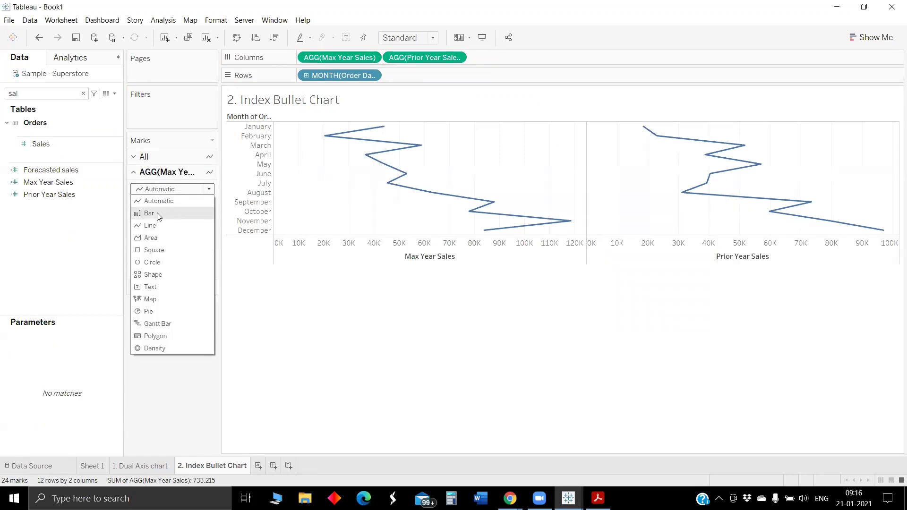
click(159, 213)
click(167, 286)
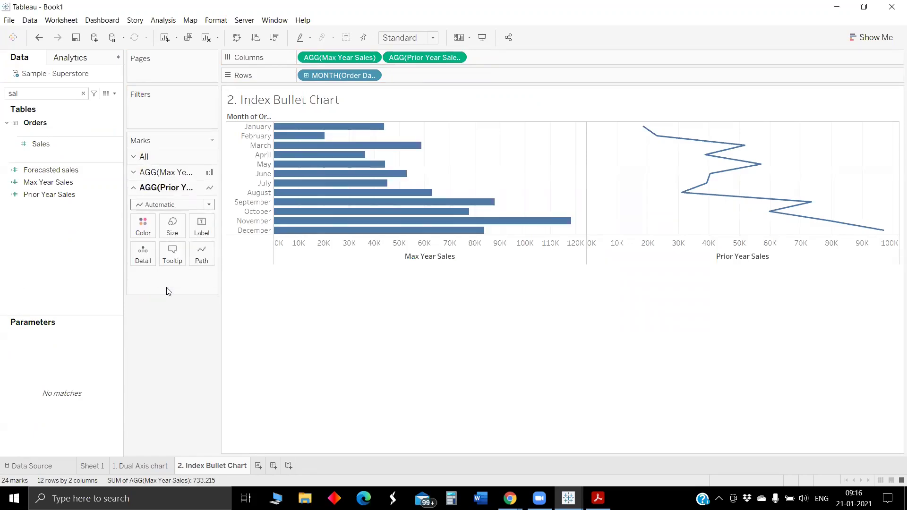
click(171, 205)
click(160, 338)
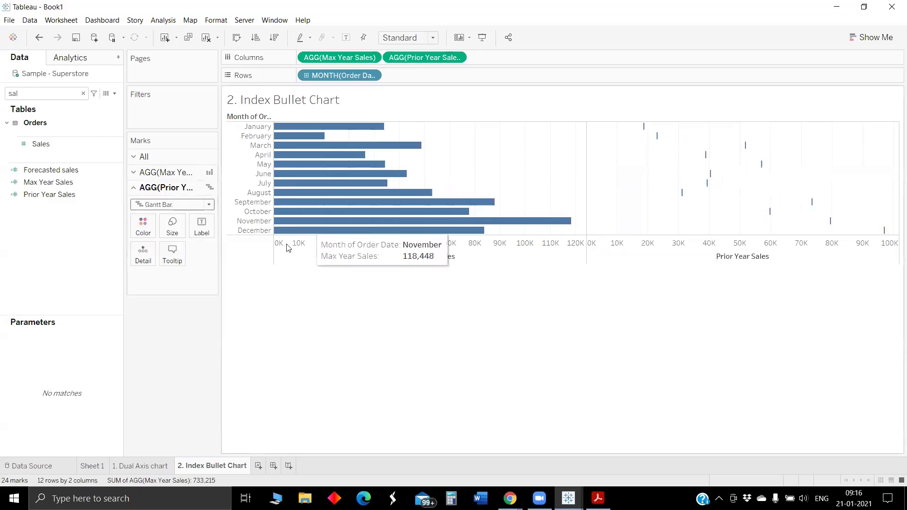
double_click(415, 56)
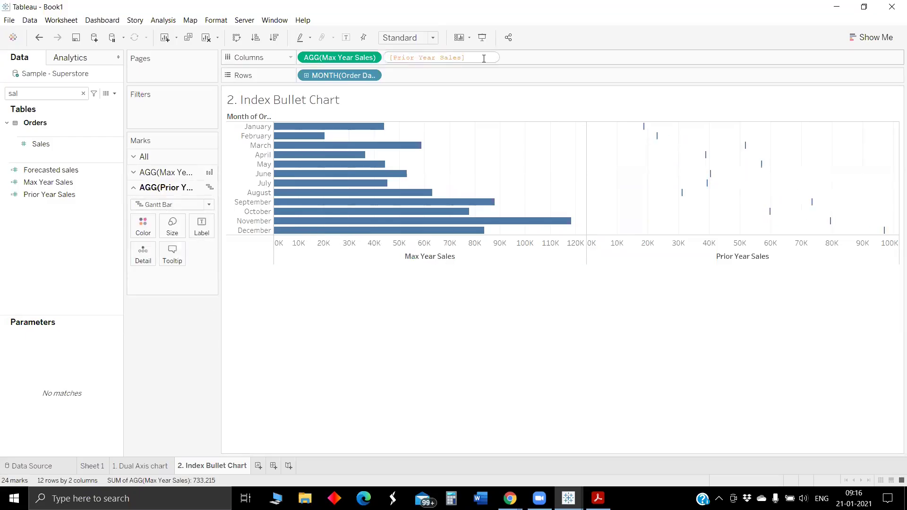
click(554, 55)
double_click(442, 57)
Combine the Prior Year Sales axis with Max Year Sales as a dual axis and synchronize the two axes.
right_click(681, 241)
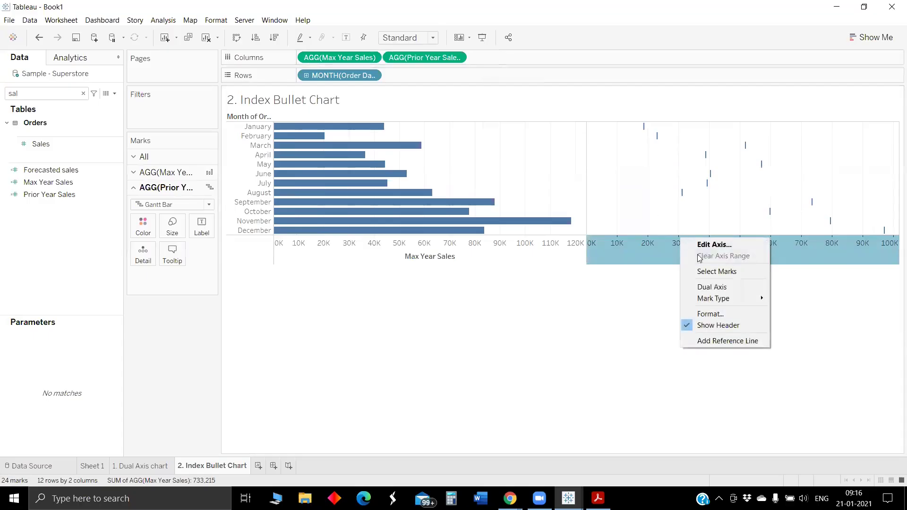
click(699, 287)
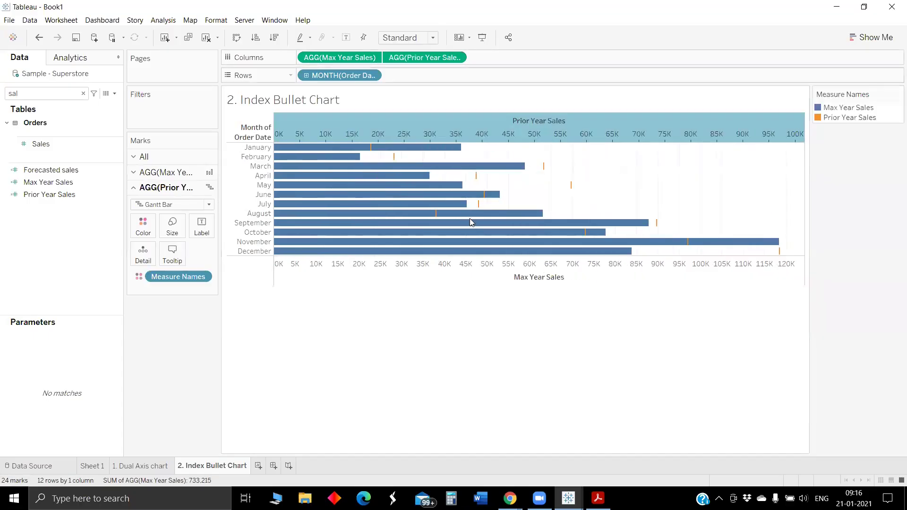
right_click(496, 274)
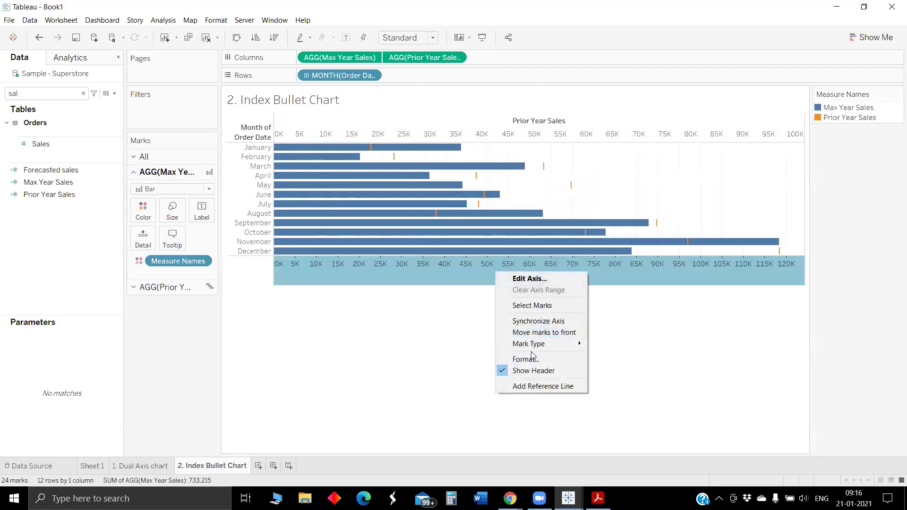
click(550, 322)
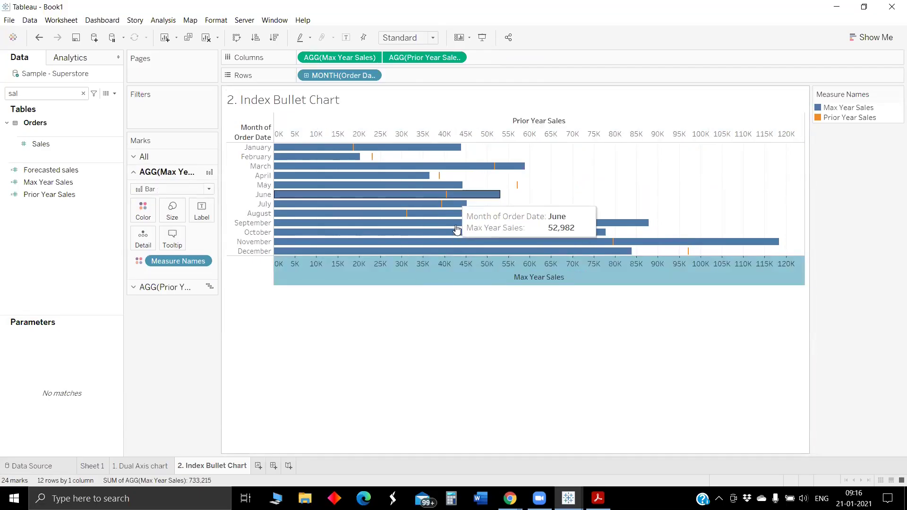
Hide the Prior Year Sales axis header and the field labels for rows.
right_click(416, 128)
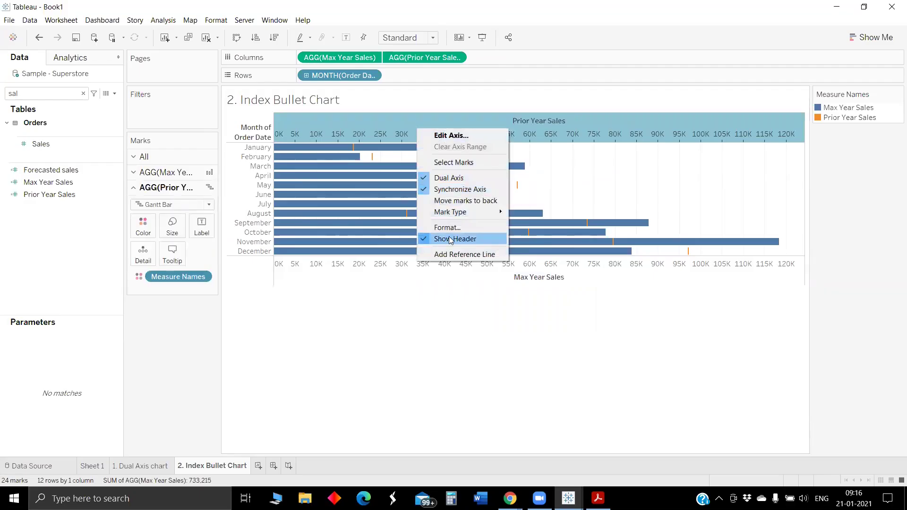
click(448, 242)
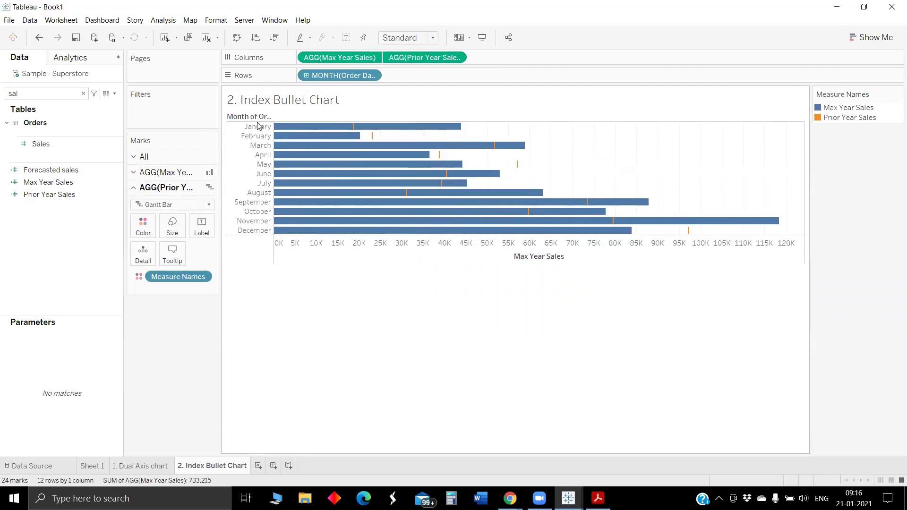
right_click(239, 117)
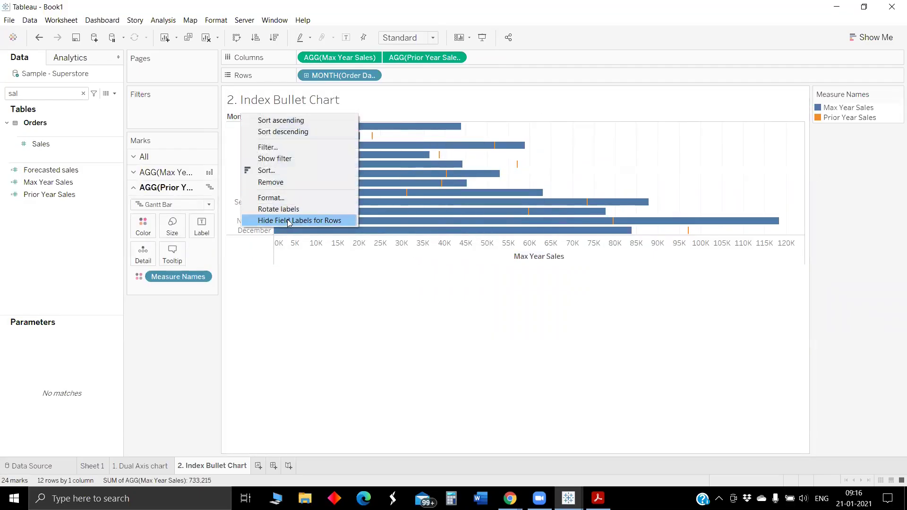
click(284, 220)
Fit the bullet chart to Entire View and open its formatting options.
click(385, 41)
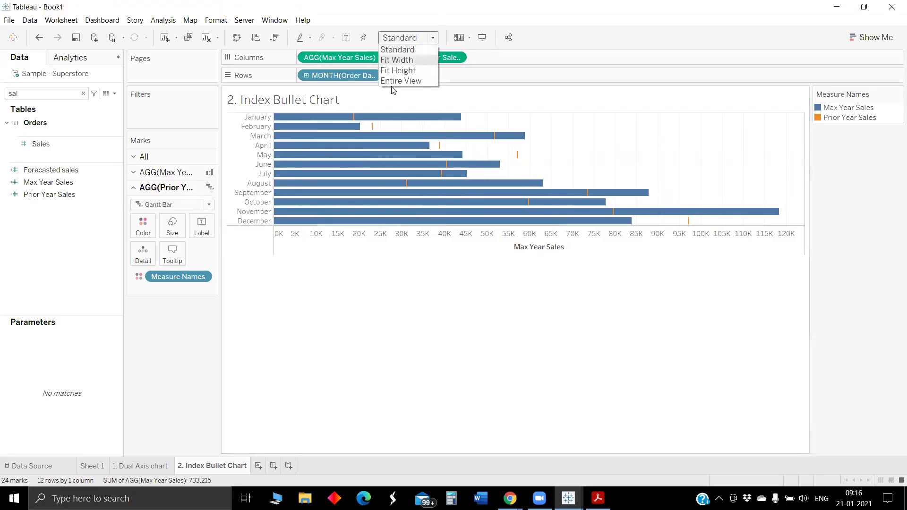
click(398, 84)
right_click(591, 189)
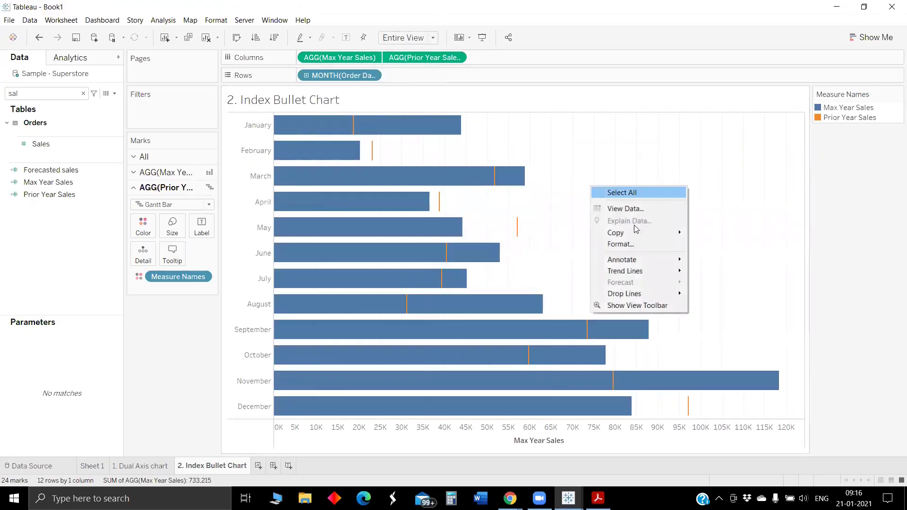
click(633, 242)
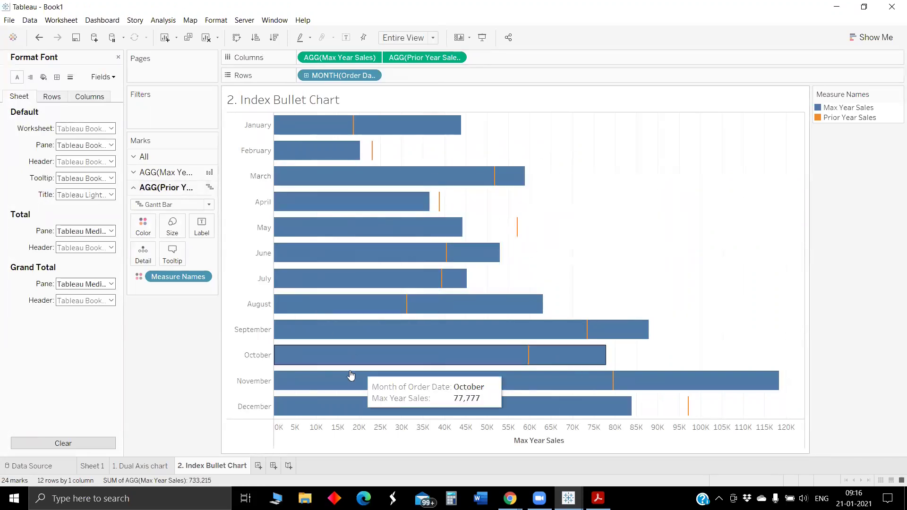
right_click(592, 257)
click(622, 314)
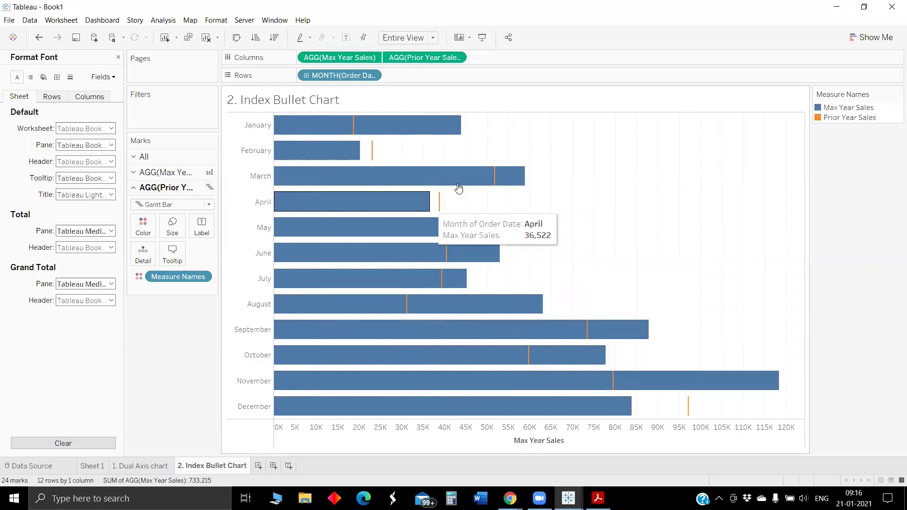
right_click(584, 183)
click(624, 243)
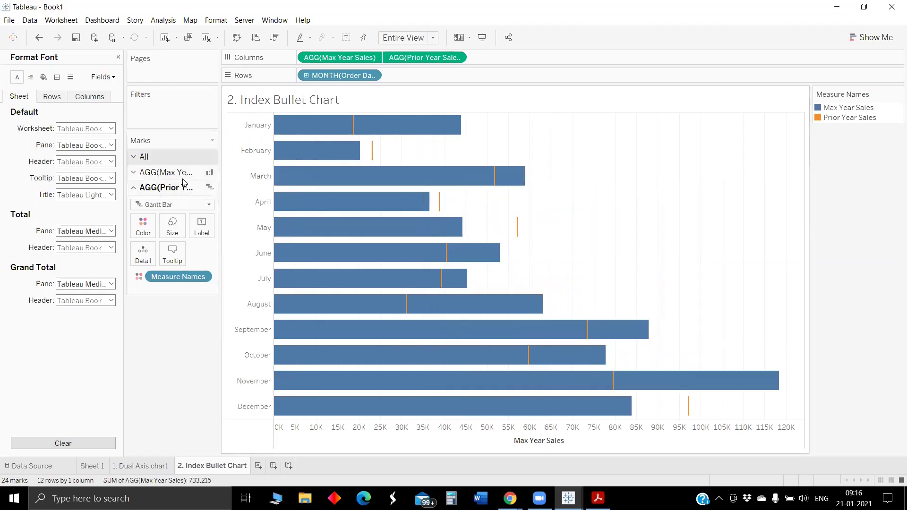
Narrow the Max Year Sales bars and slightly increase the size of the Prior Year Sales Gantt marks.
click(165, 172)
click(172, 211)
drag(225, 238, 201, 241)
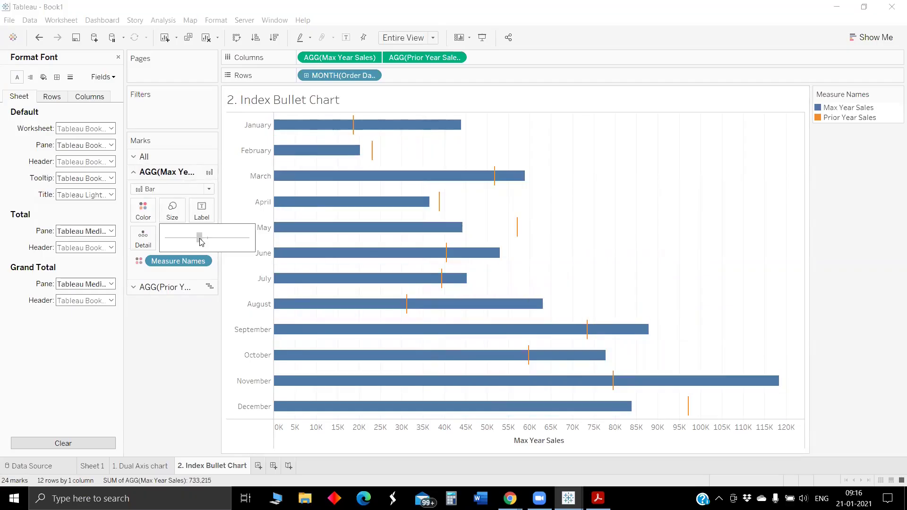
click(165, 287)
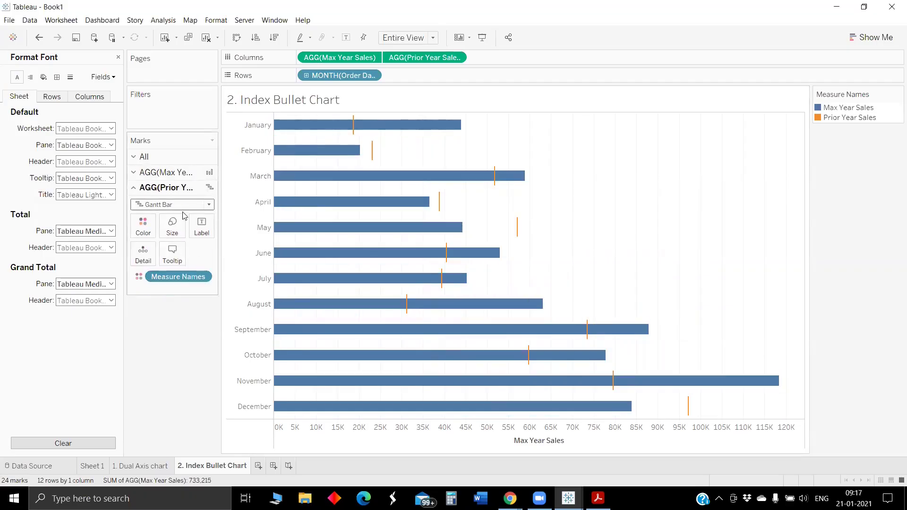
click(172, 225)
drag(228, 259, 235, 260)
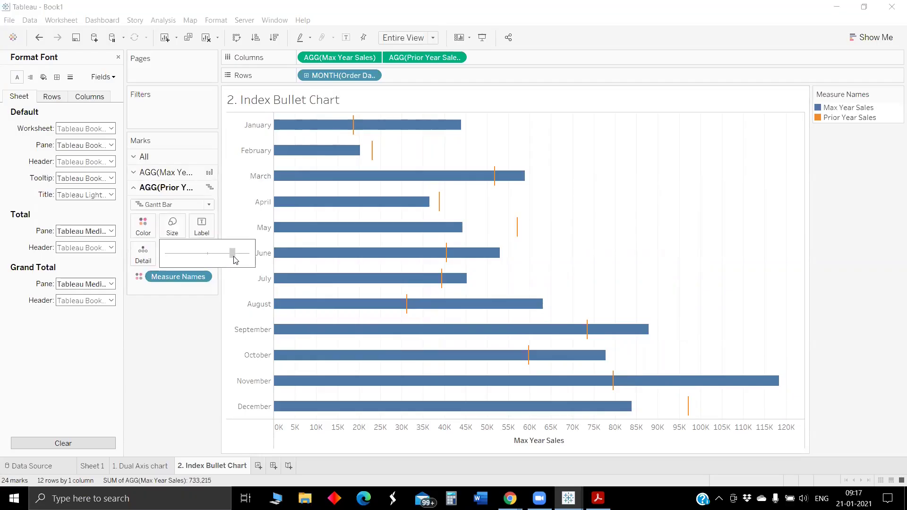
Make the Max Year Sales bars slightly thicker, keeping them narrower than the Gantt marks.
click(165, 172)
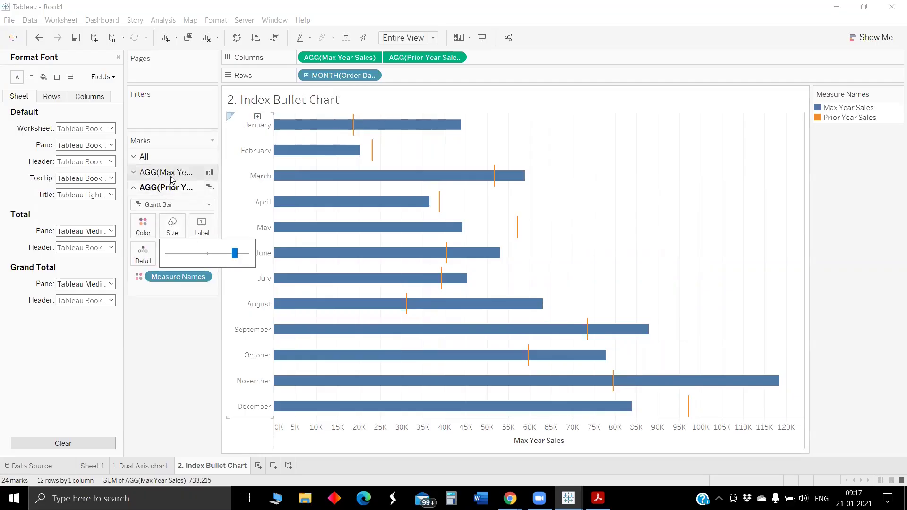
click(172, 210)
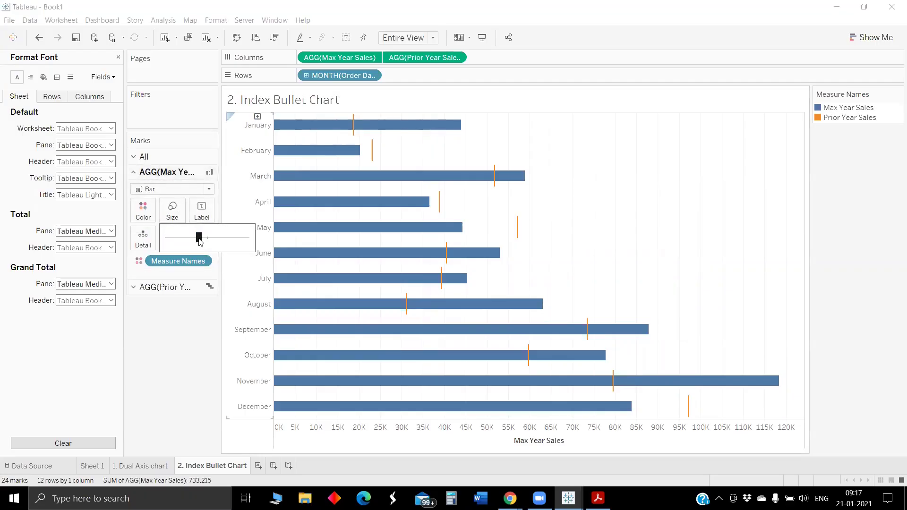
drag(205, 241, 214, 241)
Hide the Max Year Sales axis header on the bullet chart.
right_click(532, 222)
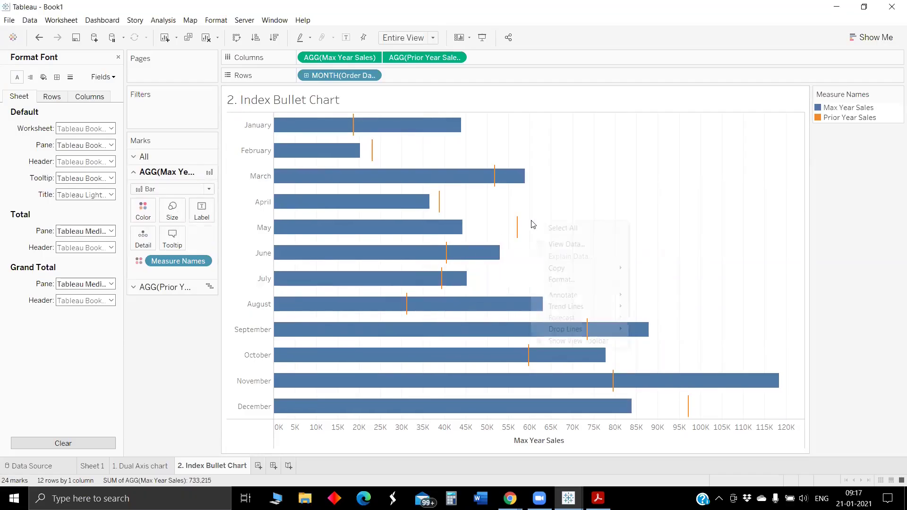
click(586, 280)
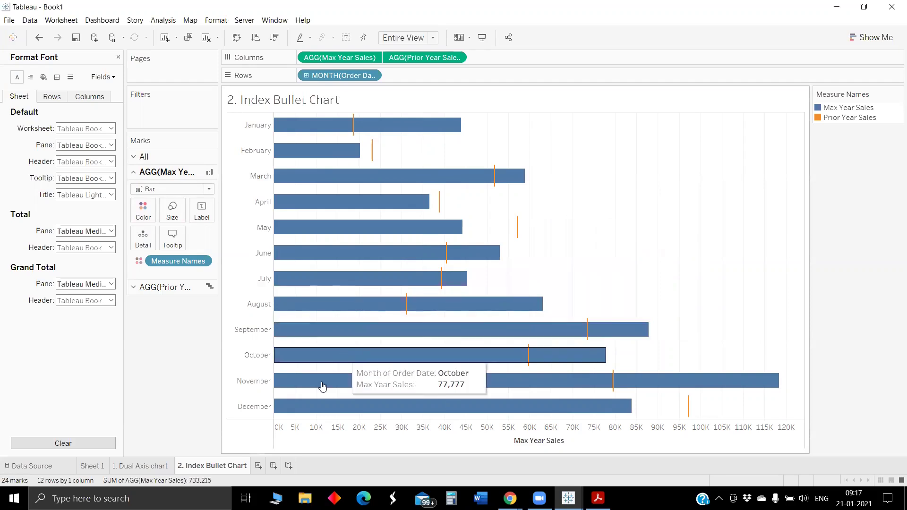
right_click(314, 417)
click(326, 406)
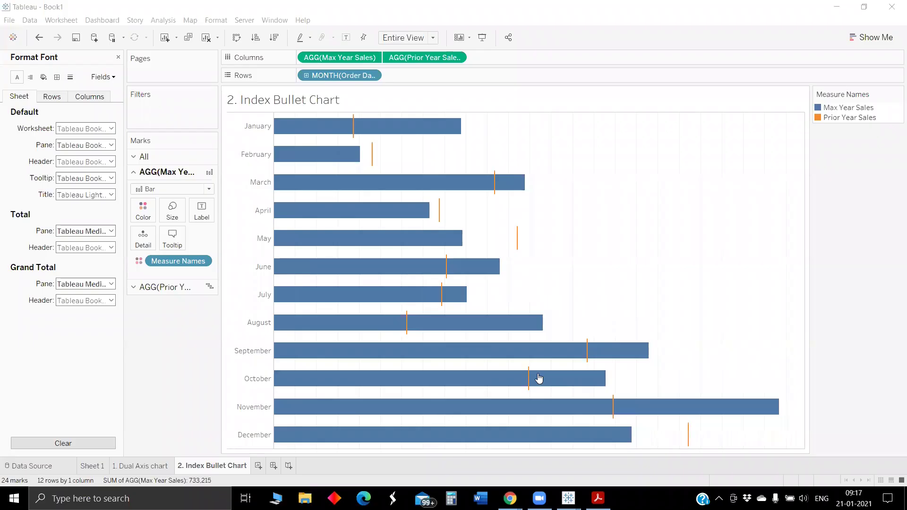
Remove the chart's vertical grid lines by setting Grid Lines for Columns to None in the line formatting.
right_click(611, 197)
click(593, 267)
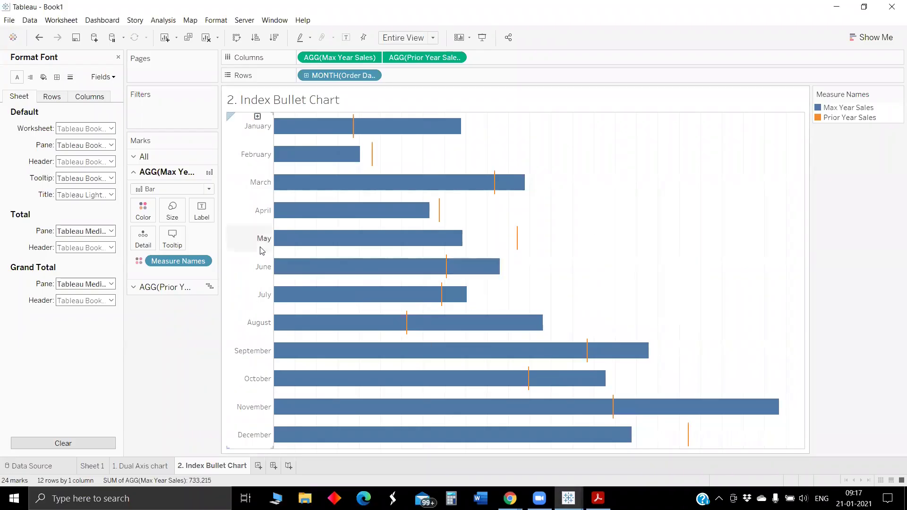
click(70, 76)
click(52, 96)
click(90, 96)
click(76, 128)
click(81, 143)
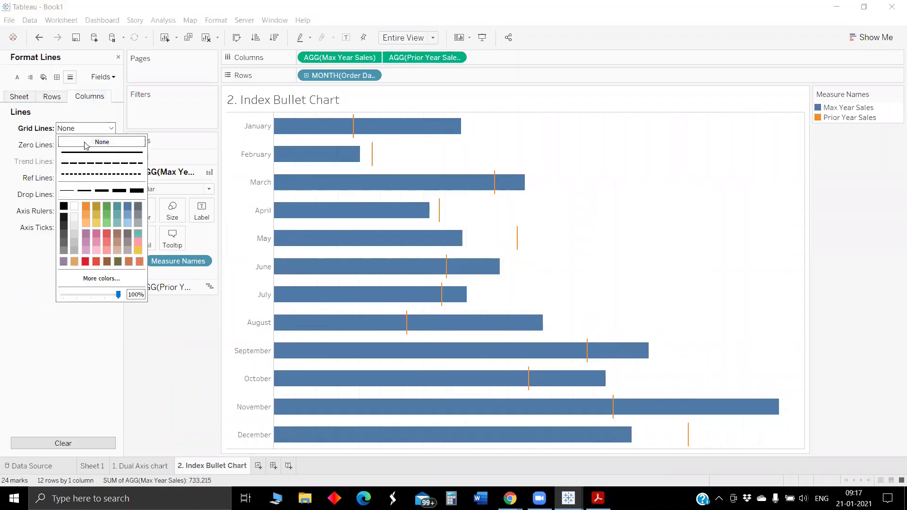
click(598, 185)
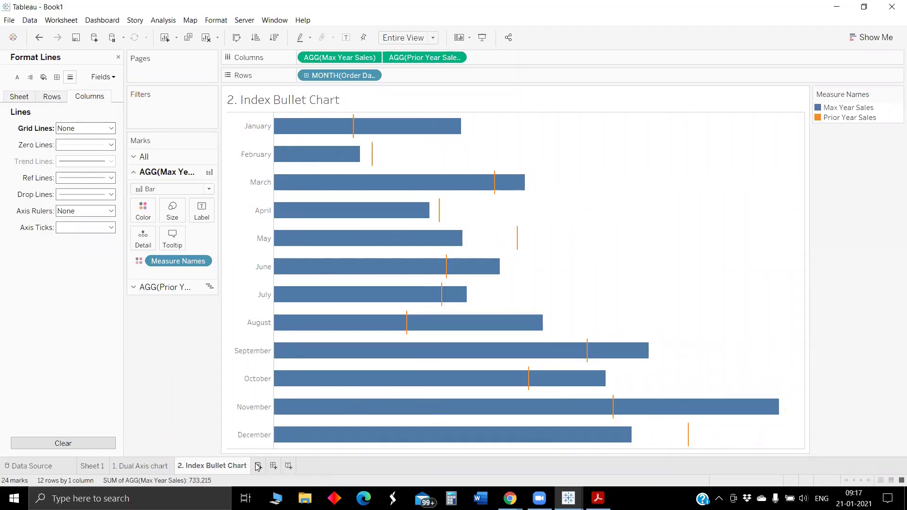
Duplicate the "1. Dual Axis chart" worksheet and rename the copy "3. Line Chart".
click(145, 466)
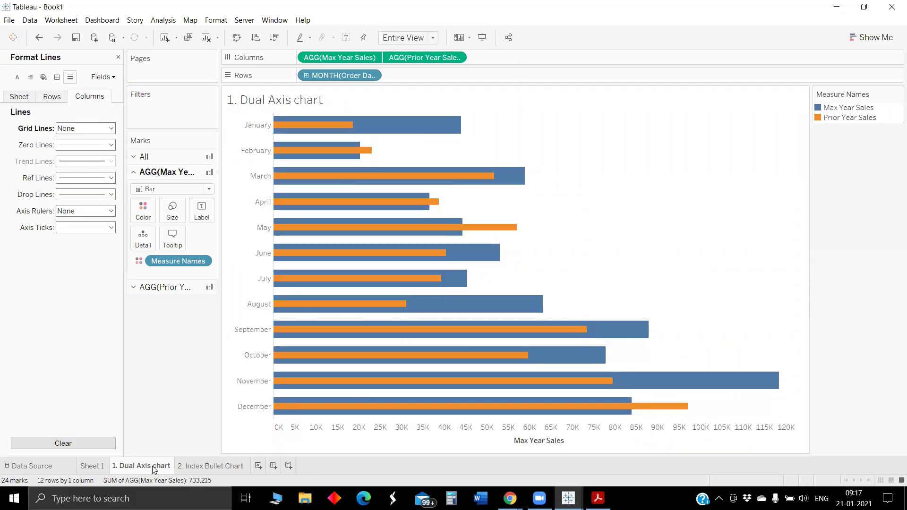
right_click(154, 470)
click(201, 367)
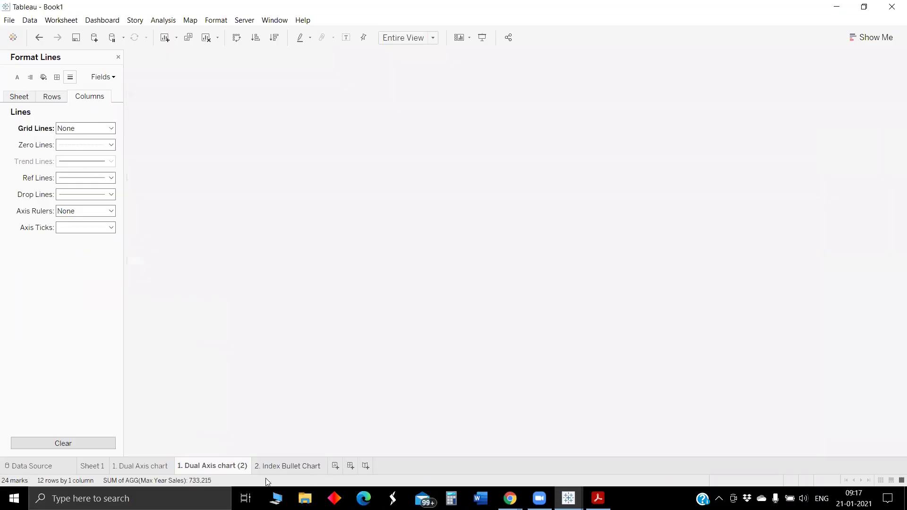
double_click(198, 466)
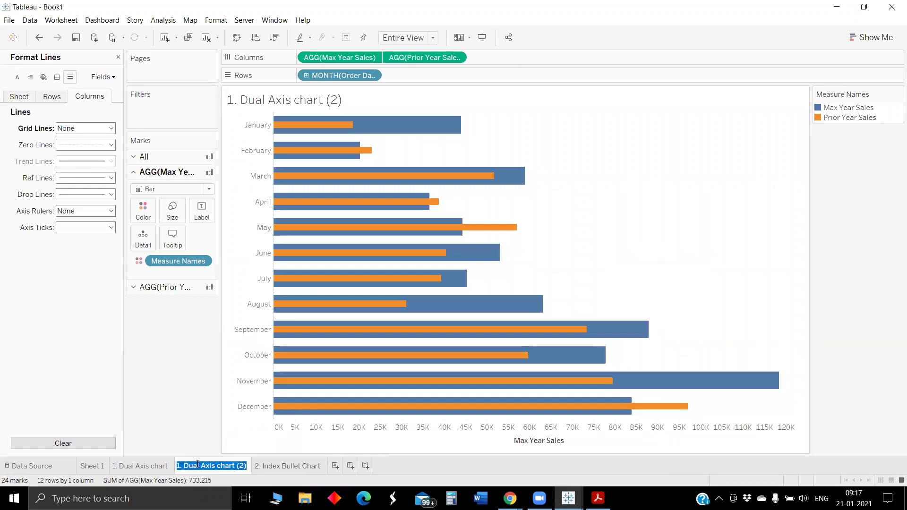
text(3.)
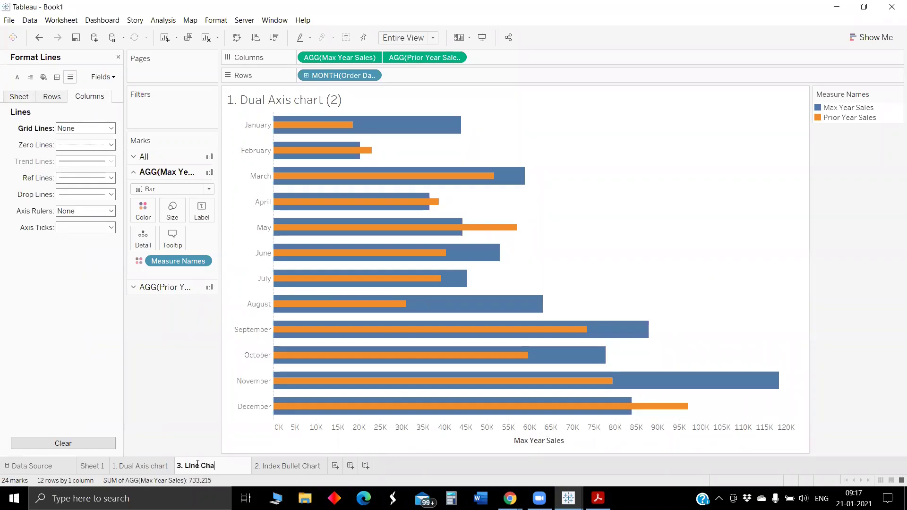
text(Line Chart)
Change the mark type of all measures on the 3. Line Chart worksheet to Line.
click(141, 157)
click(173, 173)
click(152, 212)
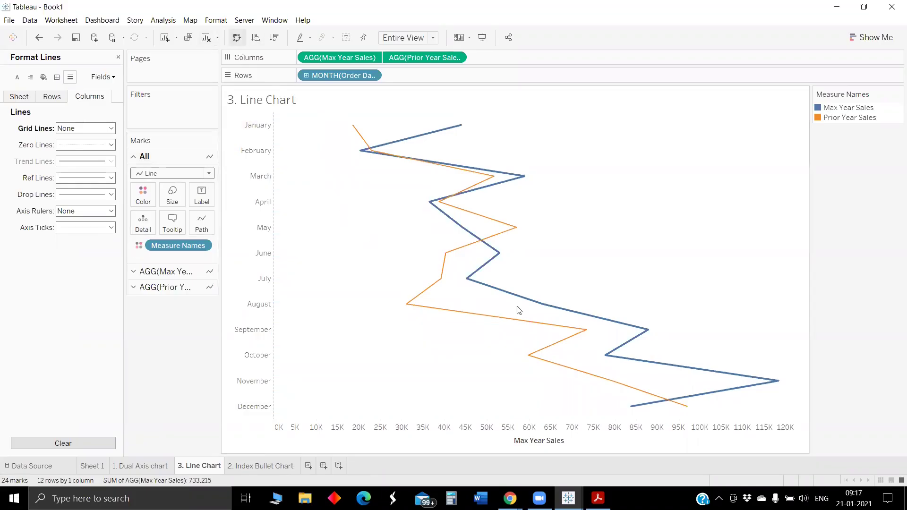
Swap the rows and columns of the 3. Line Chart worksheet and place its sheet after 2. Index Bullet Chart.
key(ctrl+w)
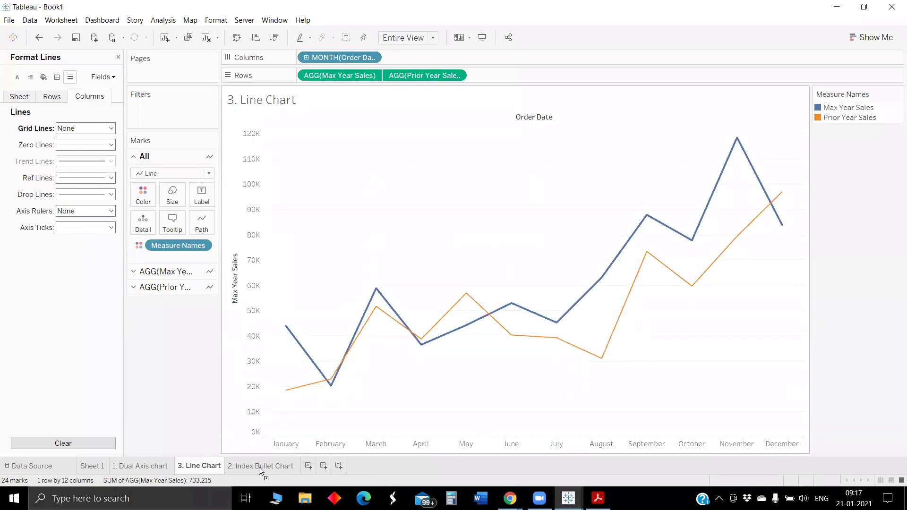
Add a new worksheet after 3. Line Chart and name it "4. Comet chart".
click(306, 467)
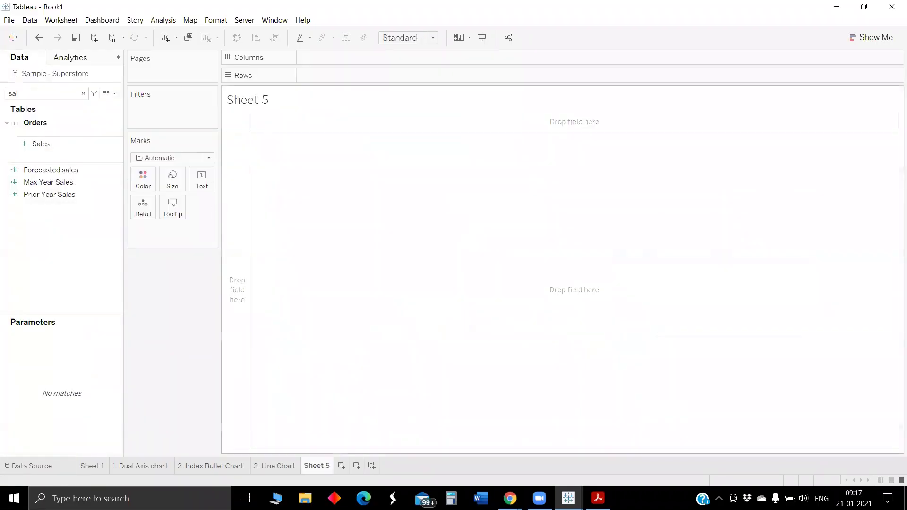
click(315, 465)
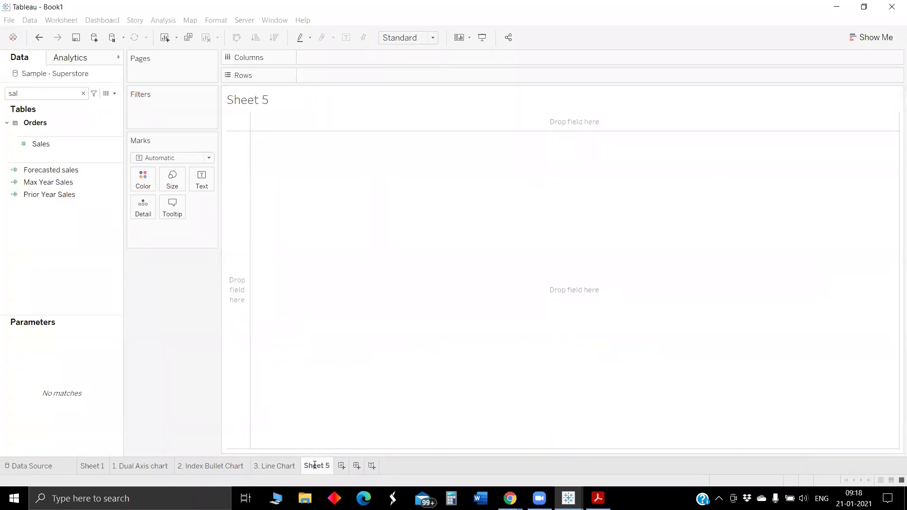
double_click(315, 465)
text($)
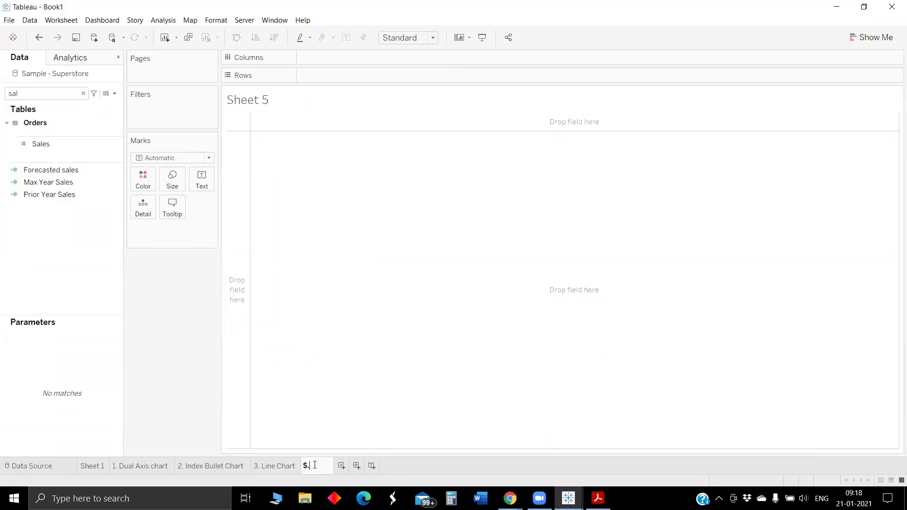
text(. Comet)
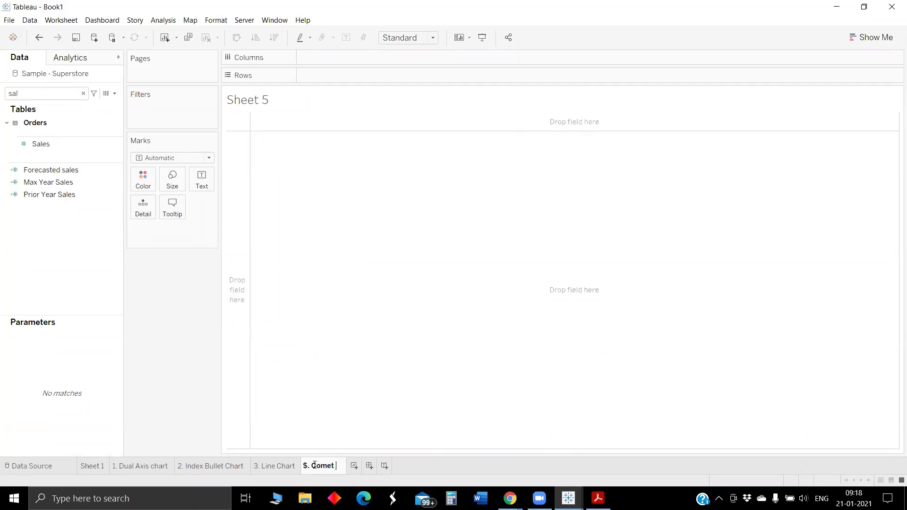
click(315, 465)
key(BackSpace)
key(BackSpace)
key(BackSpace)
text(4.)
key(End)
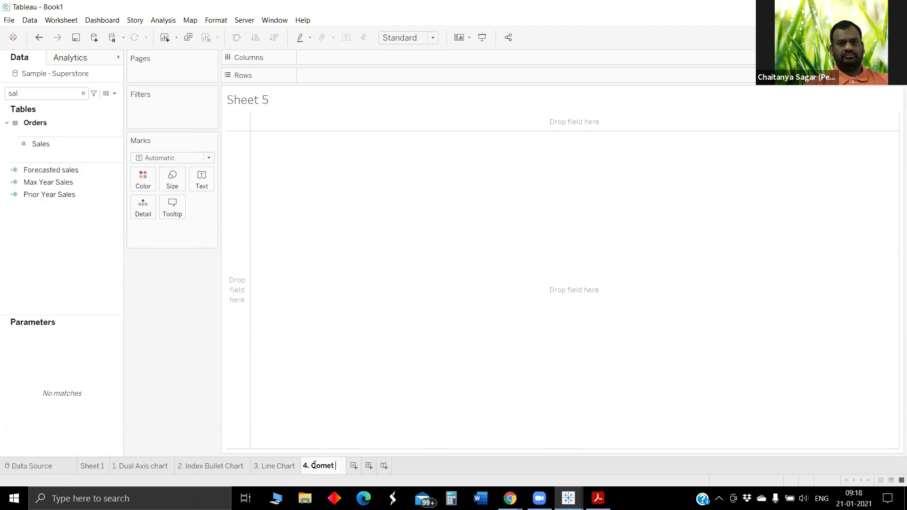
text(chart)
key(Return)
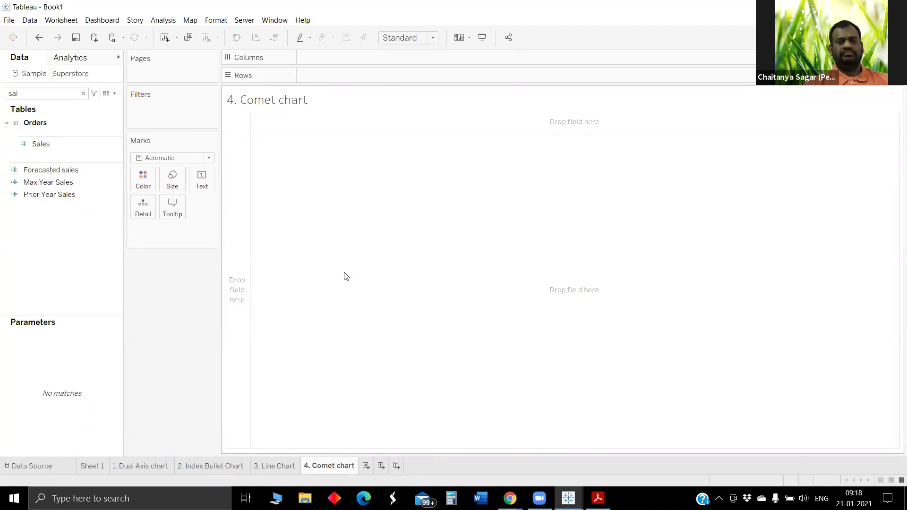
Place Order Date on Rows of the comet chart as the discrete month.
click(65, 91)
key(BackSpace)
key(BackSpace)
key(BackSpace)
text(or)
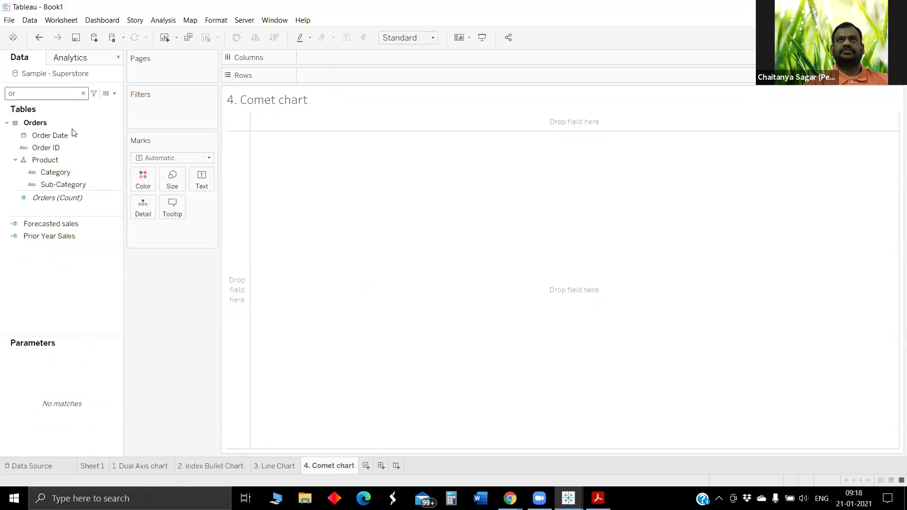
drag(73, 134, 361, 77)
click(426, 168)
click(456, 380)
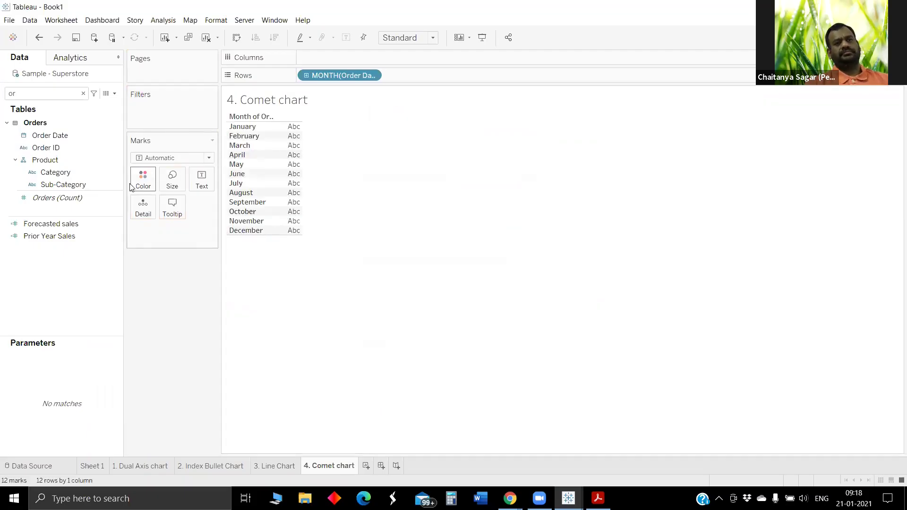
Find the Max Year Sales field and place it on Columns.
click(57, 92)
key(BackSpace)
key(BackSpace)
text(max)
click(53, 132)
drag(53, 132, 373, 56)
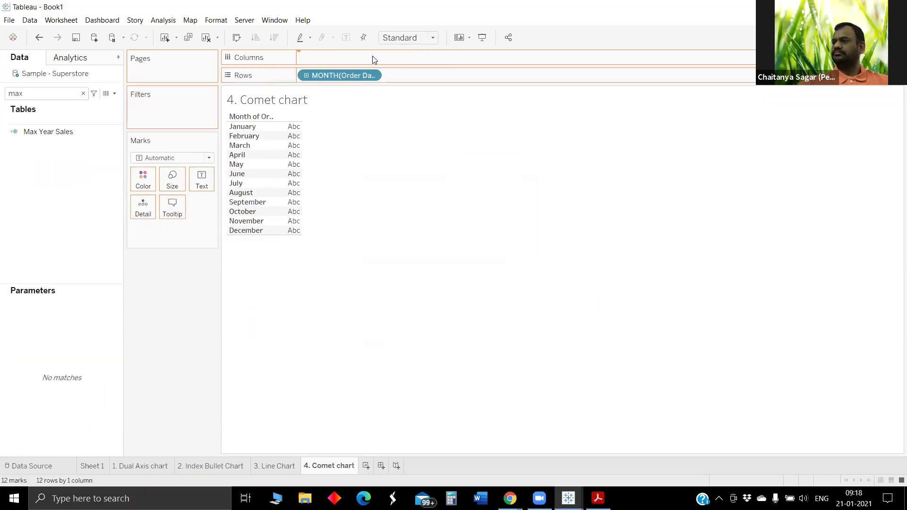
Find Prior Year Sales and combine it with Max Year Sales on one shared Measure Values axis.
double_click(34, 93)
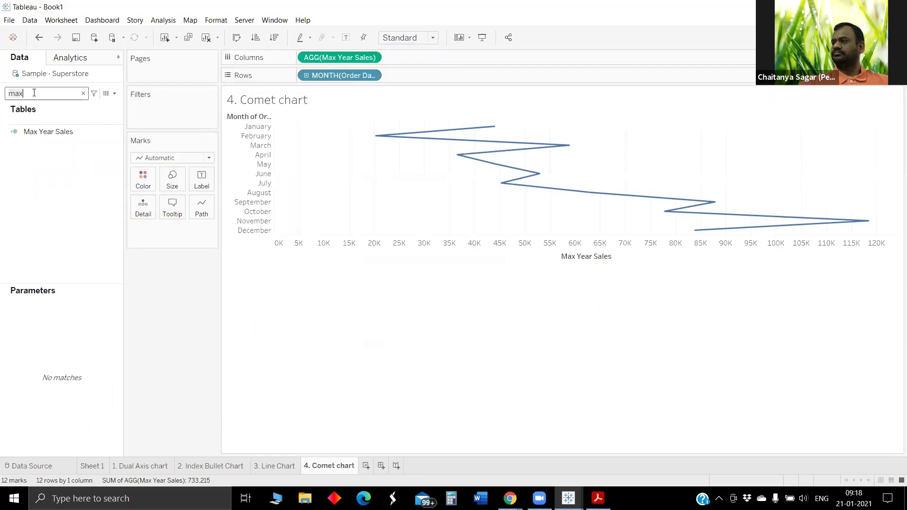
key(BackSpace)
text(pr)
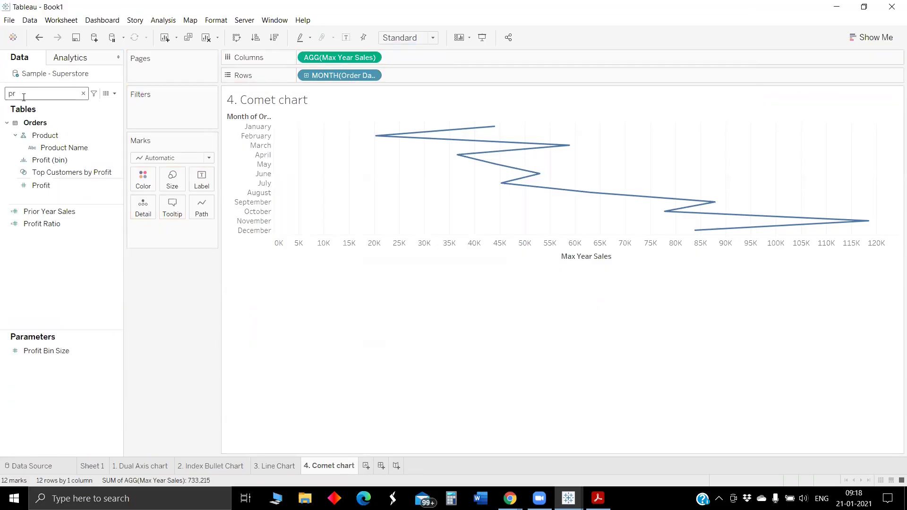
drag(49, 211, 477, 170)
drag(179, 230, 273, 162)
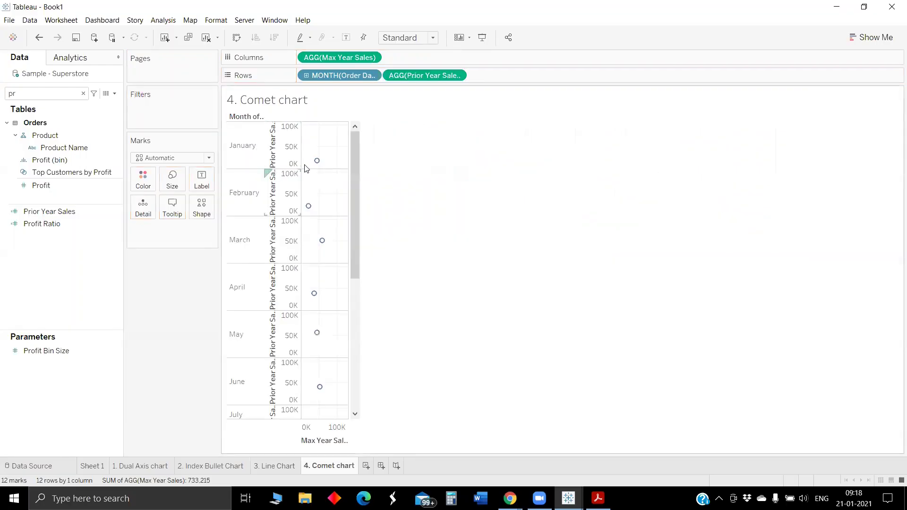
key(ctrl+z)
drag(179, 230, 446, 247)
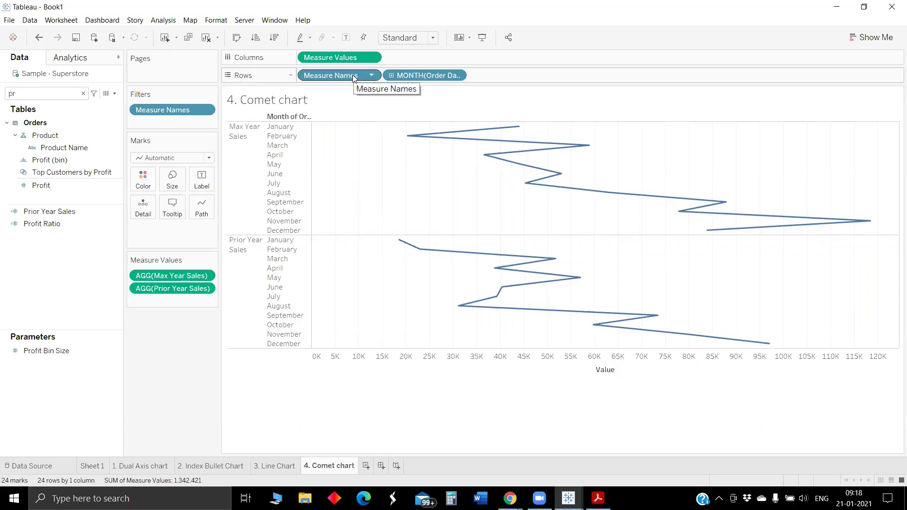
Move Measure Names from Rows to Size and put a copy of it on Path to form the comet marks.
drag(354, 77, 179, 180)
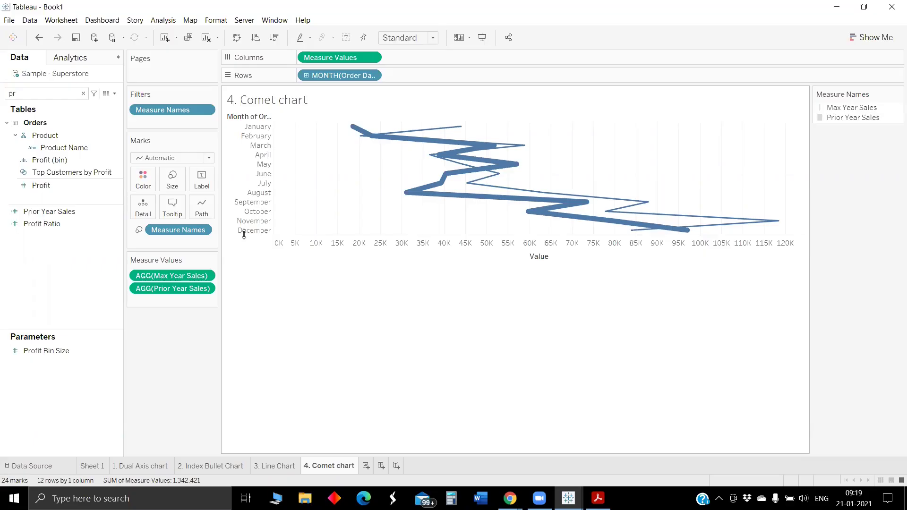
drag(180, 231, 200, 209)
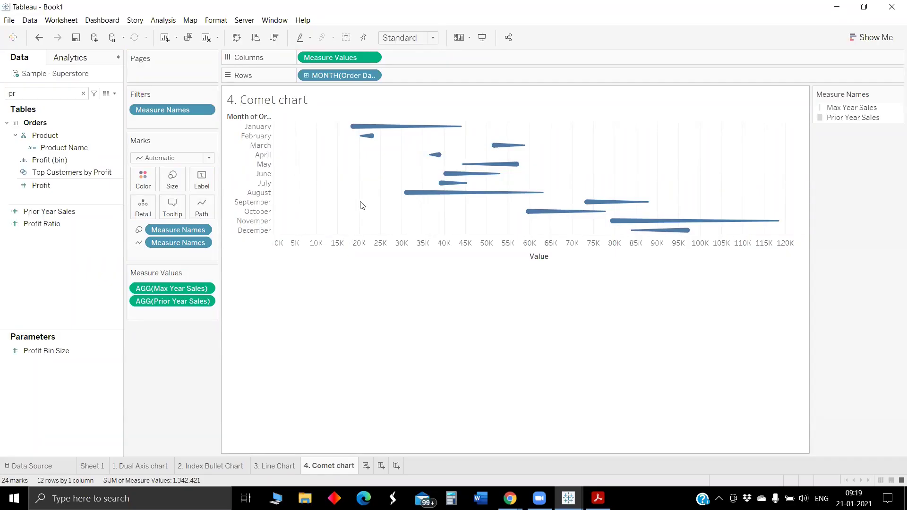
Fit the comet chart to Entire View.
click(407, 37)
click(407, 82)
mouse_move(495, 186)
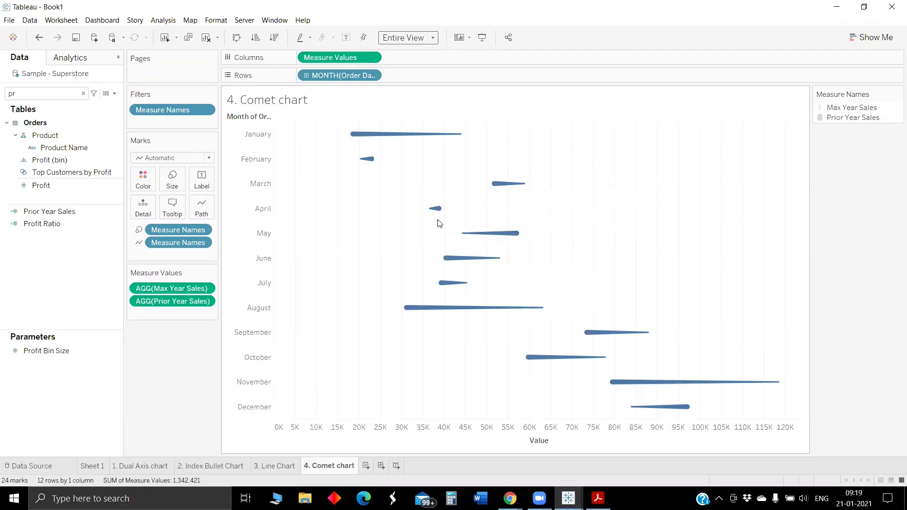
Create a calculated field named "Difference" with the formula [Max Year Sales]-[Prior Year Sales].
mouse_move(438, 212)
click(114, 94)
click(106, 104)
key(BackSpace)
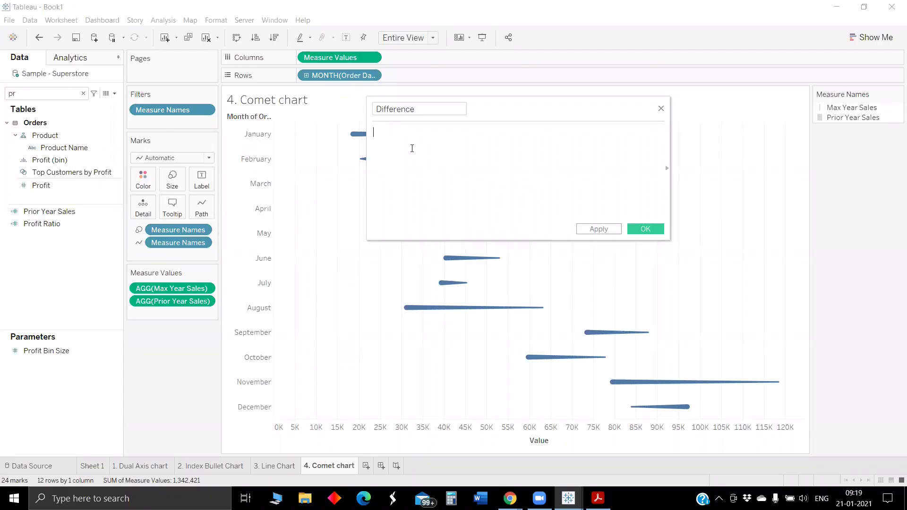
drag(178, 289, 495, 171)
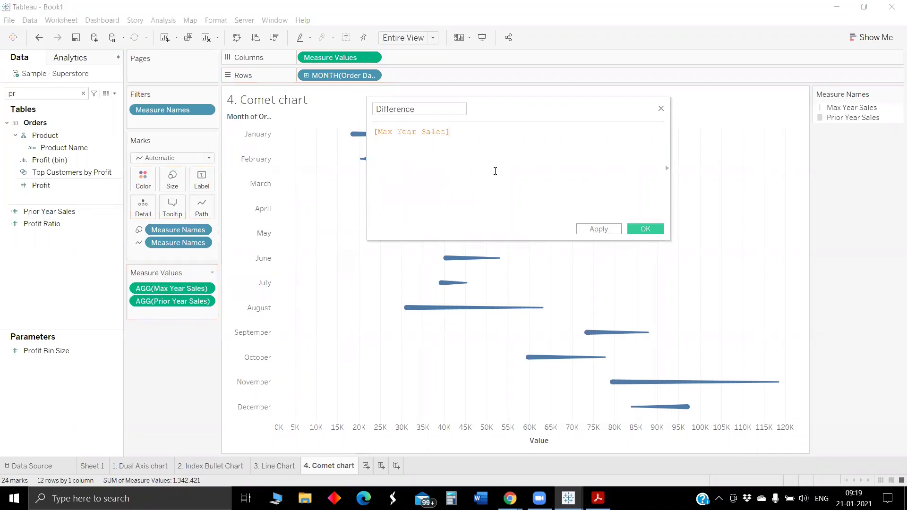
text(-)
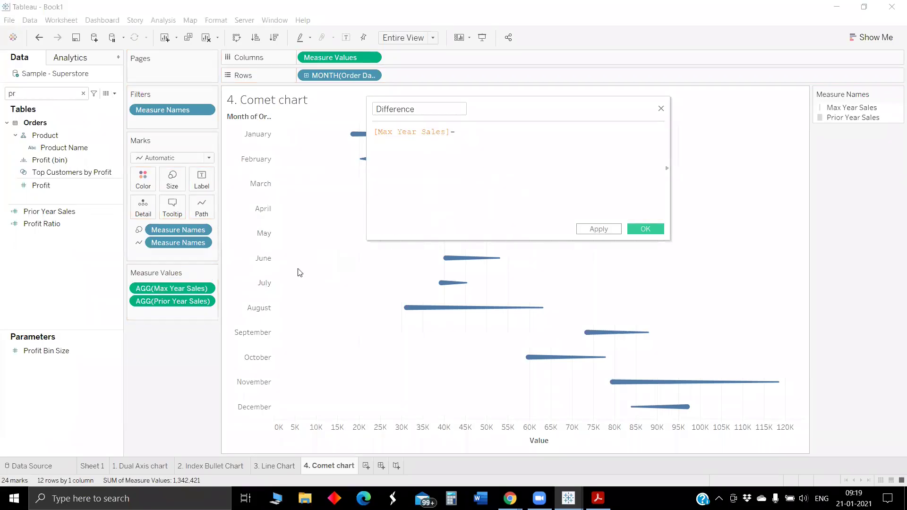
drag(148, 301, 549, 180)
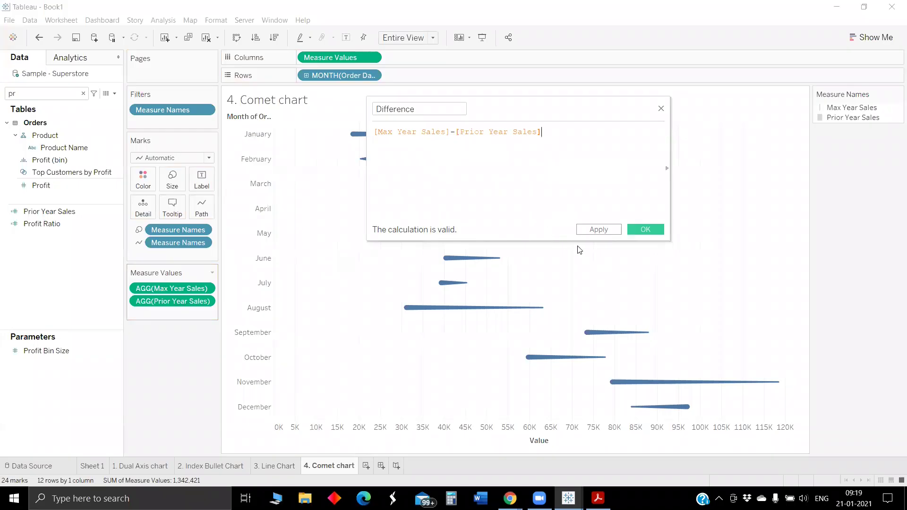
click(643, 229)
Create a calculated field named "For Colour" with the formula [Difference]>=0.
click(114, 93)
click(42, 103)
click(407, 140)
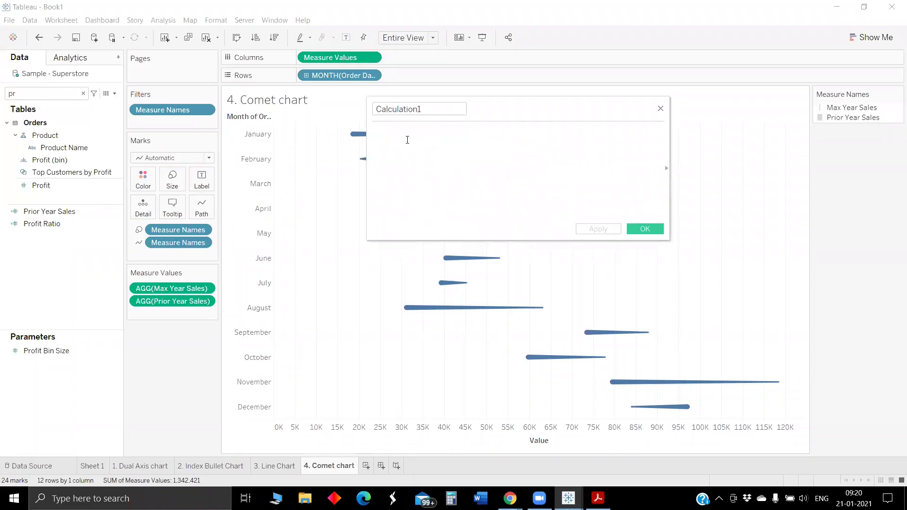
text(diff)
key(Return)
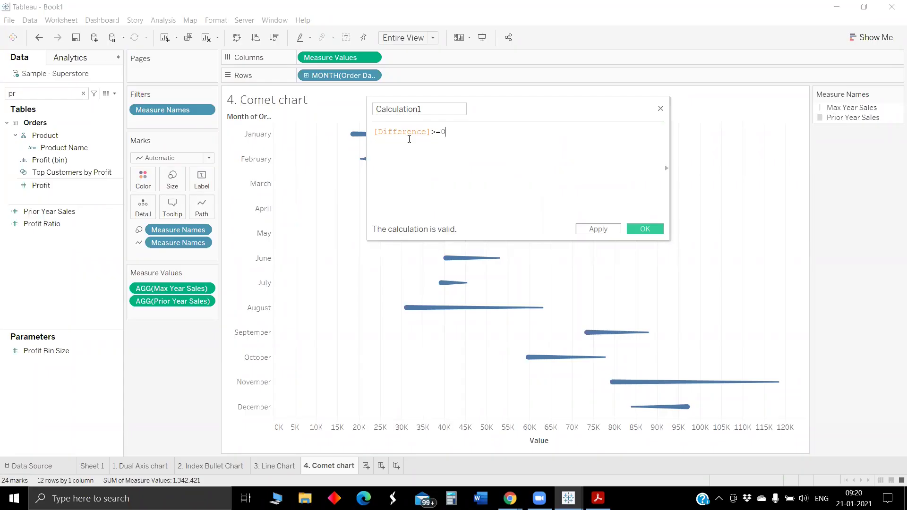
click(418, 109)
text(F)
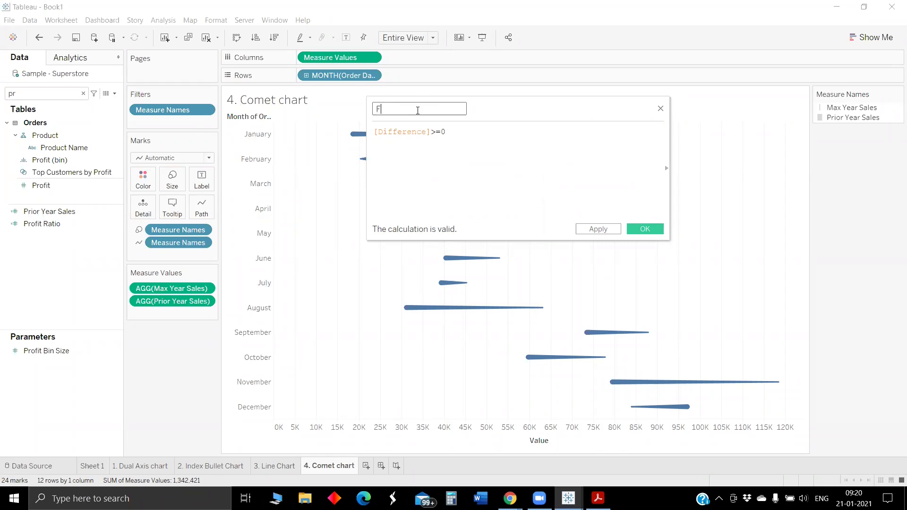
text(or Colour)
click(645, 229)
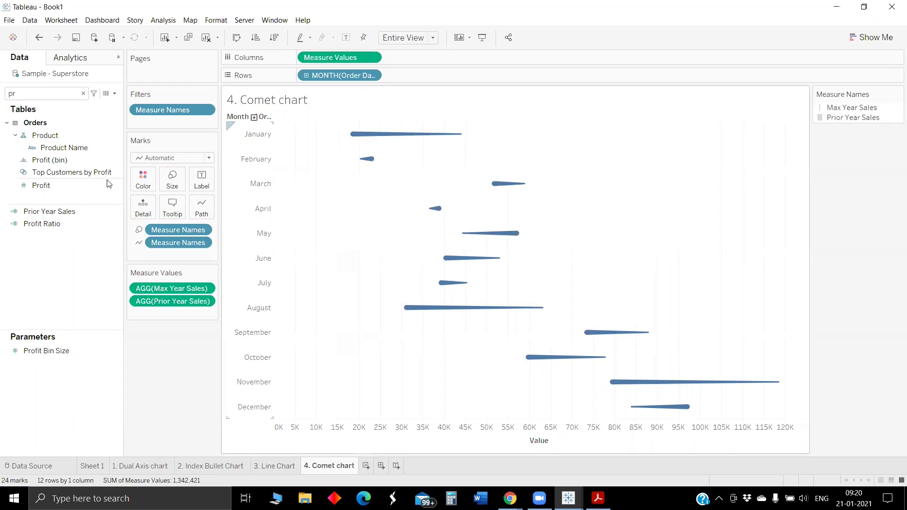
Find the For Colour field and assign it to Color on the comet chart's marks.
click(15, 93)
key(BackSpace)
key(BackSpace)
text(fo)
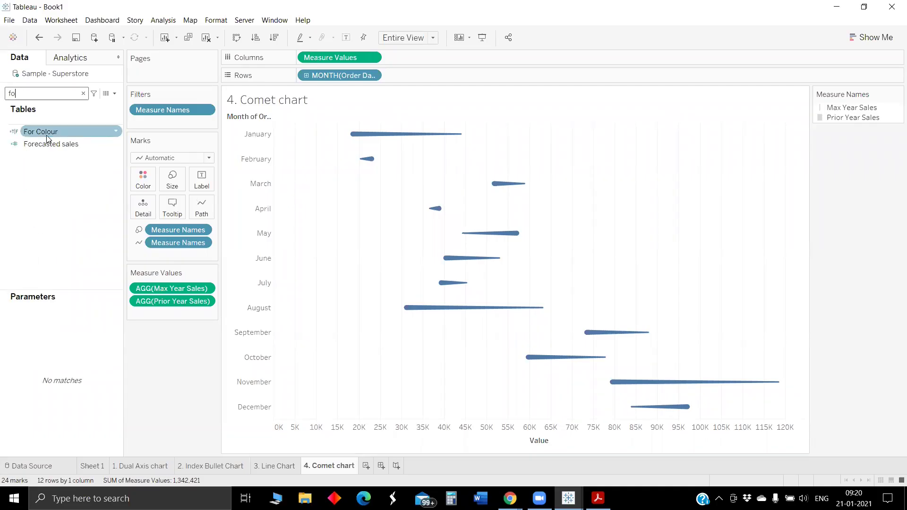
drag(47, 138, 144, 178)
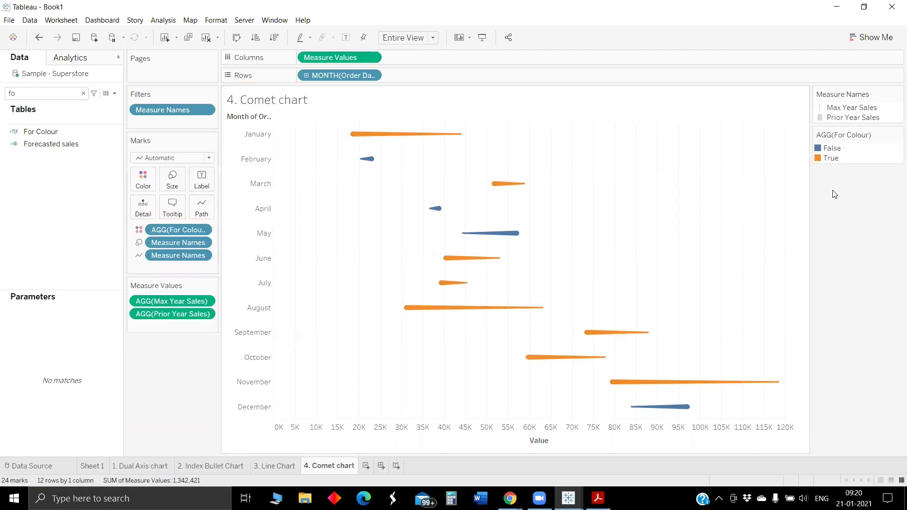
Add a new blank worksheet after 4. Comet chart.
mouse_move(462, 314)
click(366, 466)
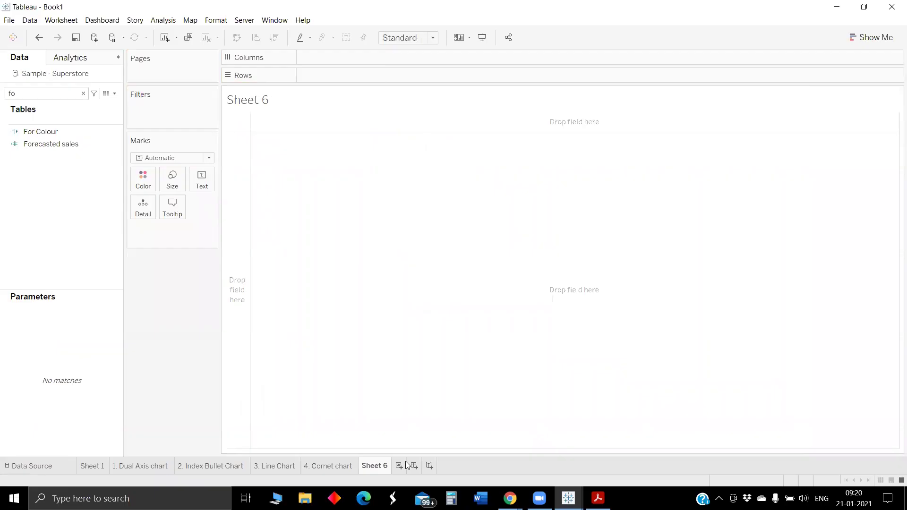